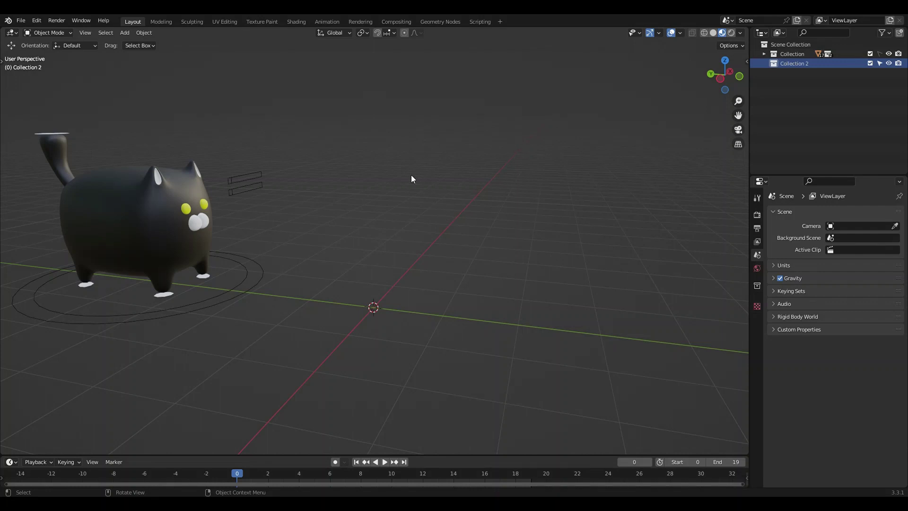
# - Add a cylinder mesh at the world origin, beside the cat character
pyautogui.moveTo(411, 179); pyautogui.dragTo(255, 182, button='middle')
pyautogui.moveTo(385, 235); pyautogui.dragTo(333, 261, button='middle')
pyautogui.scroll(1, 371, 257)
pyautogui.click(124, 32)
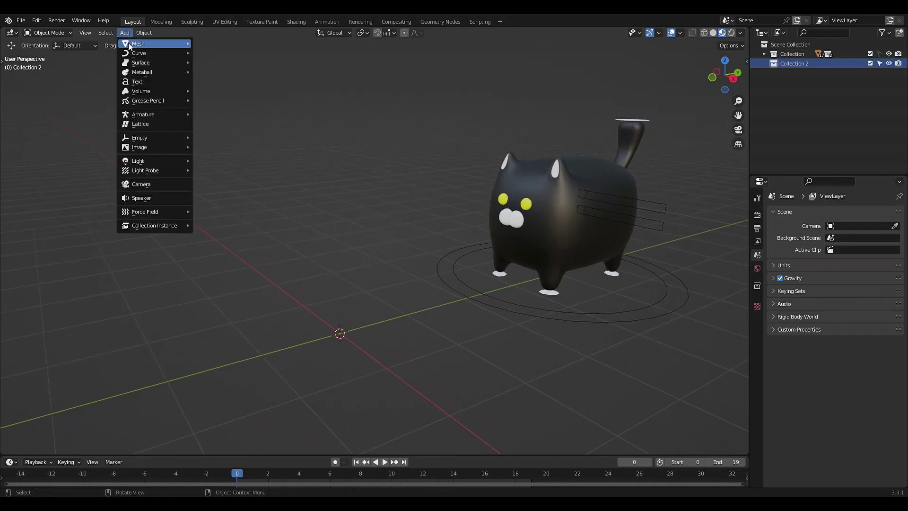
pyautogui.moveTo(128, 44)
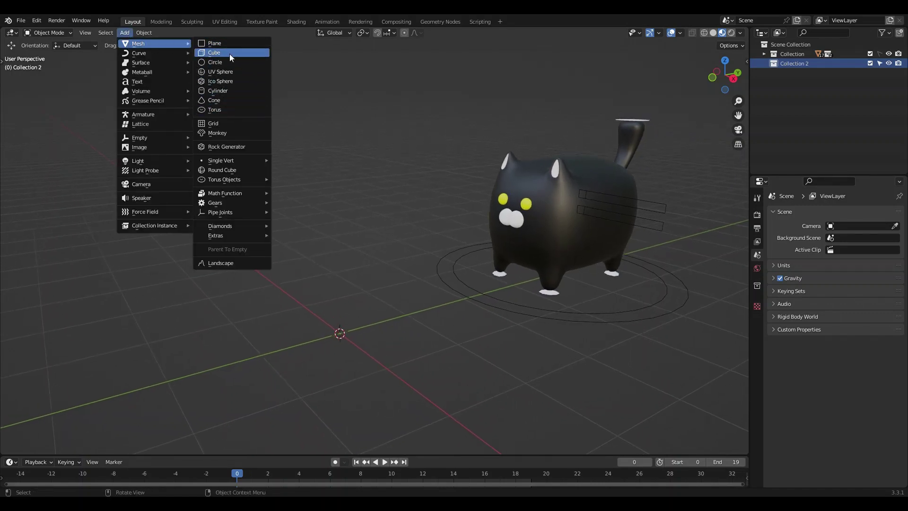
pyautogui.click(235, 91)
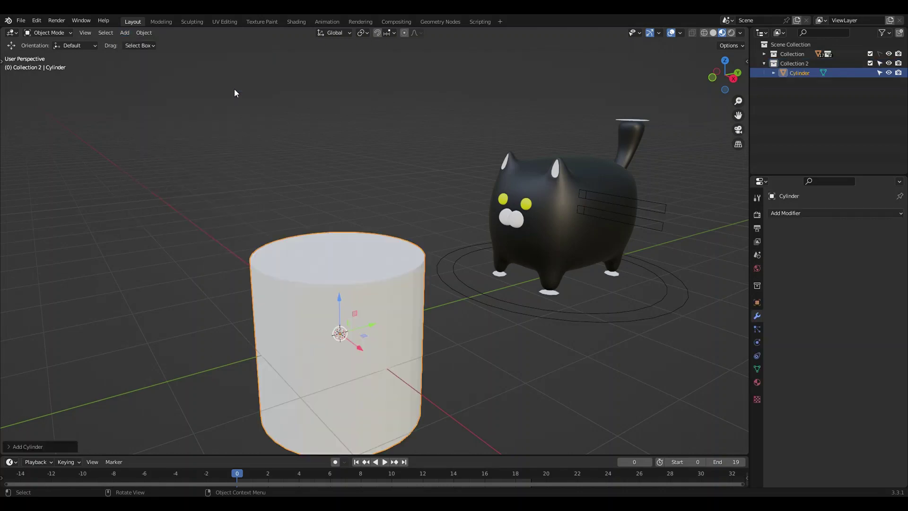
pyautogui.moveTo(344, 210); pyautogui.dragTo(488, 202, button='middle')
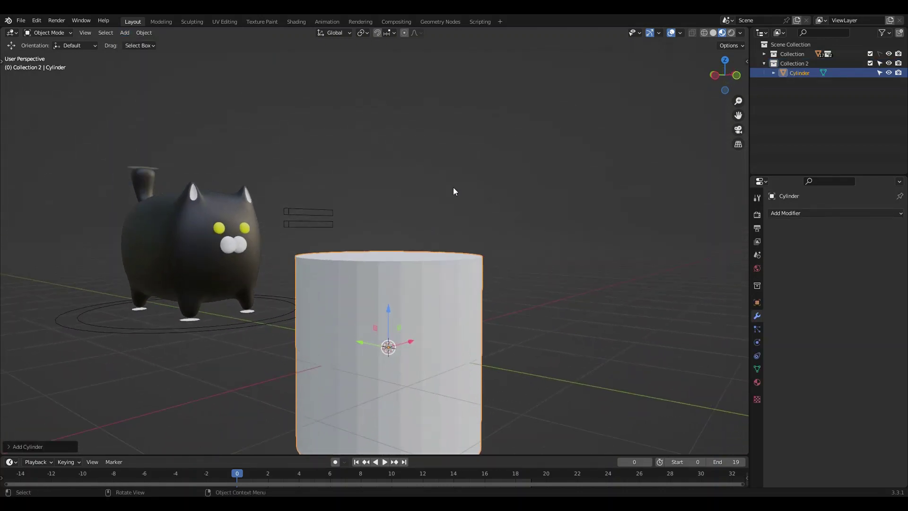
# - Switch to the Modeling workspace and raise the whole cylinder mesh about 1.02 m along Z so its base sits on the ground
pyautogui.click(161, 22)
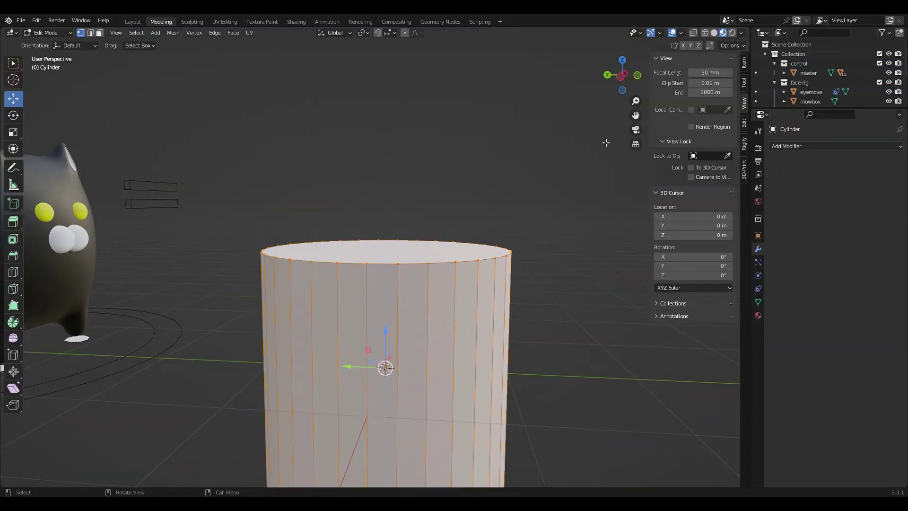
pyautogui.click(620, 76)
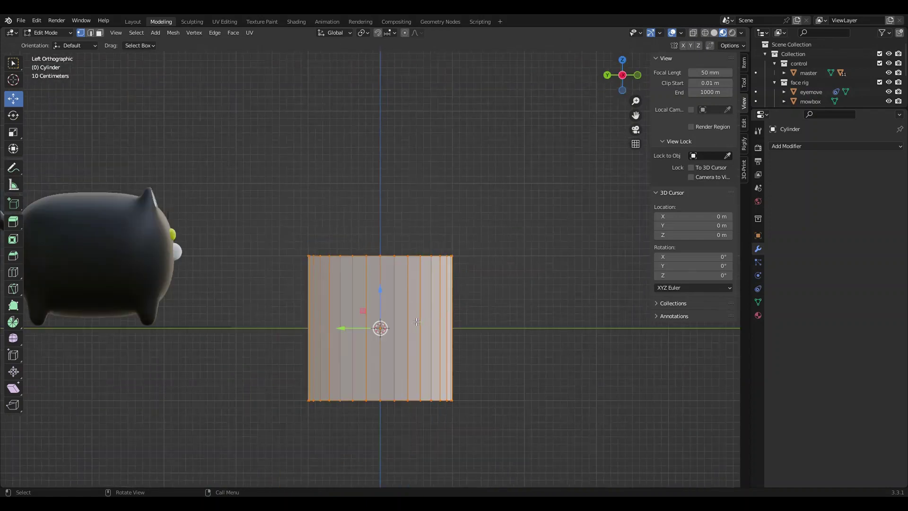
pyautogui.moveTo(383, 302); pyautogui.dragTo(380, 226)
pyautogui.scroll(4, 368, 396)
pyautogui.moveTo(369, 395); pyautogui.dragTo(406, 400, button='middle')
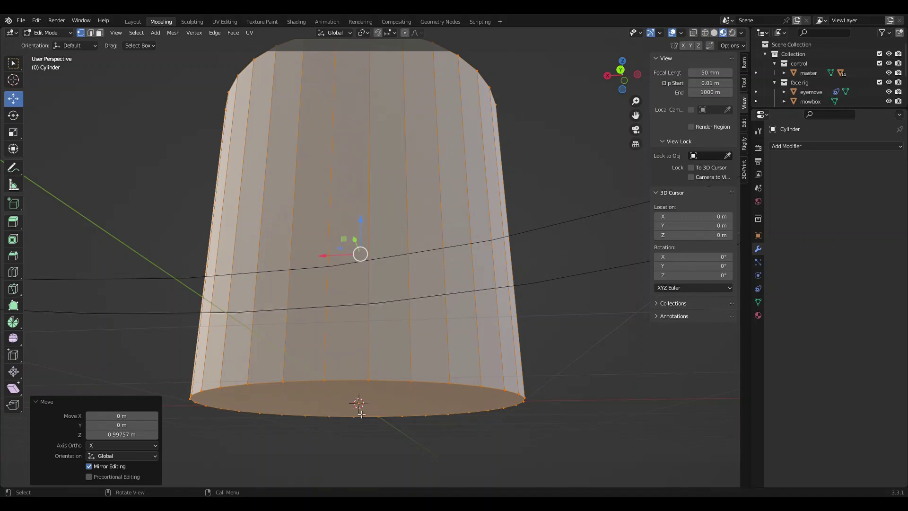
pyautogui.moveTo(556, 354); pyautogui.dragTo(449, 371, button='middle')
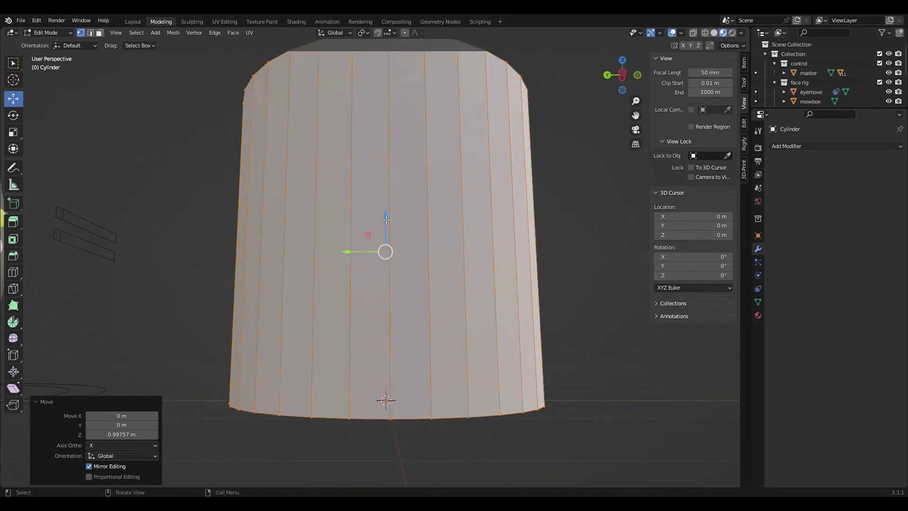
pyautogui.moveTo(388, 220); pyautogui.dragTo(388, 216)
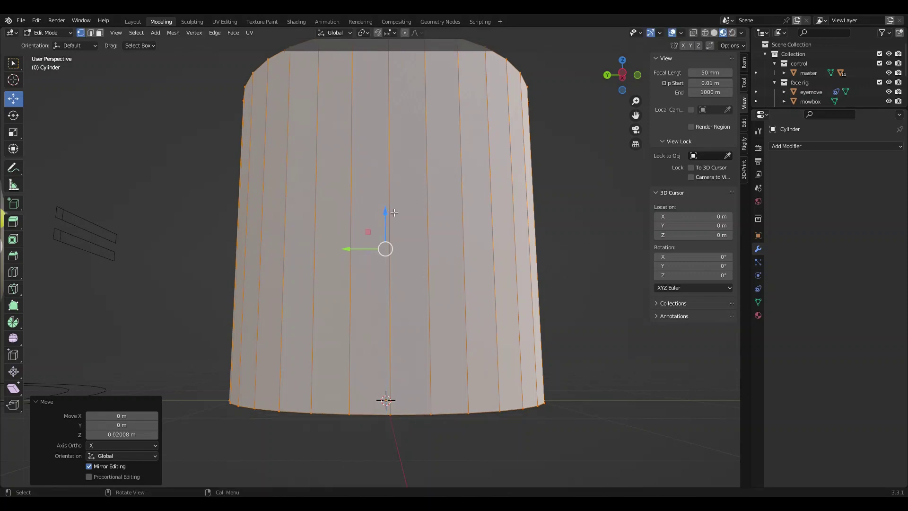
pyautogui.click(622, 75)
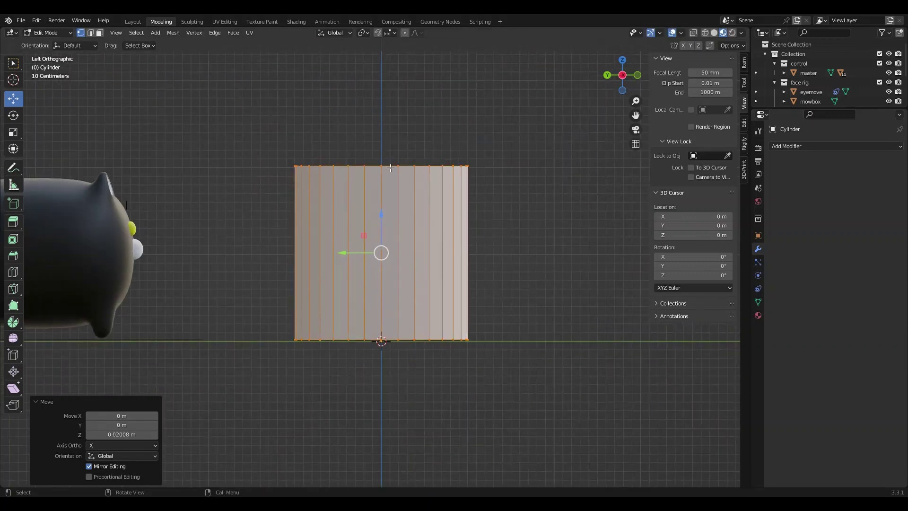
# - Flatten the cylinder by lowering its top rim in two moves, the last about 0.24 m, and nudge the mesh up about 0.016 m between them
pyautogui.keyDown('alt'); pyautogui.click(390, 168); pyautogui.keyUp('alt')
pyautogui.moveTo(383, 144); pyautogui.dragTo(394, 241)
pyautogui.press('a')
pyautogui.moveTo(385, 273); pyautogui.dragTo(381, 277)
pyautogui.moveTo(331, 233); pyautogui.dragTo(263, 241, button='middle')
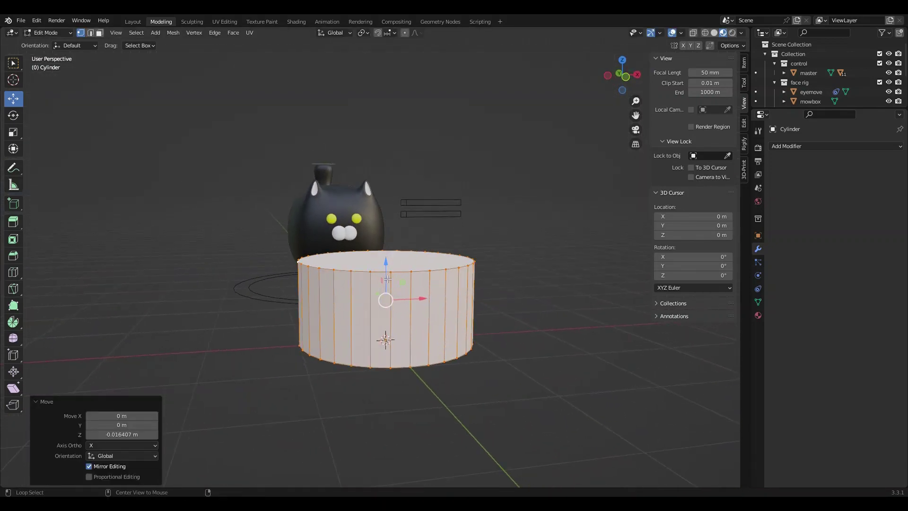
pyautogui.keyDown('alt'); pyautogui.click(388, 273); pyautogui.keyUp('alt')
pyautogui.moveTo(390, 242); pyautogui.dragTo(392, 265)
# - Bevel the cylinder's top and bottom rim edge loops with a width of about 0.047 m and 2 segments
pyautogui.click(13, 272)
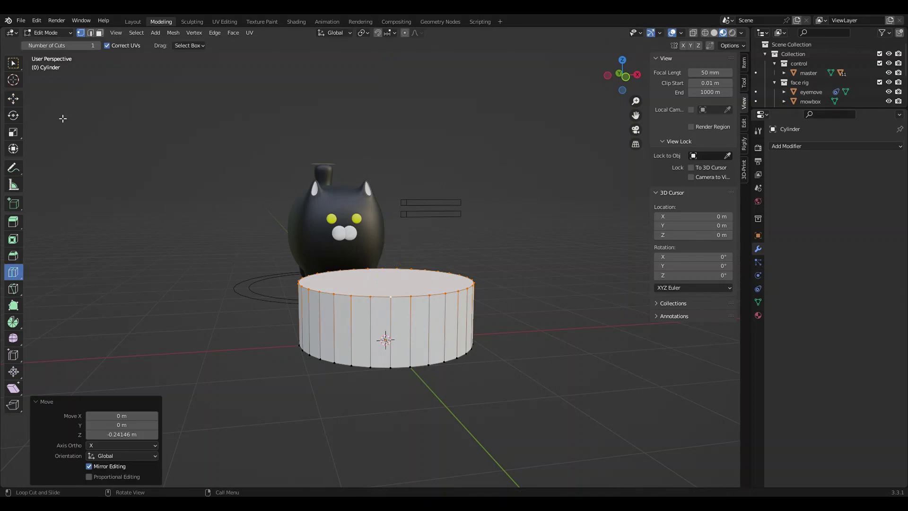
pyautogui.click(90, 33)
pyautogui.scroll(3, 316, 211)
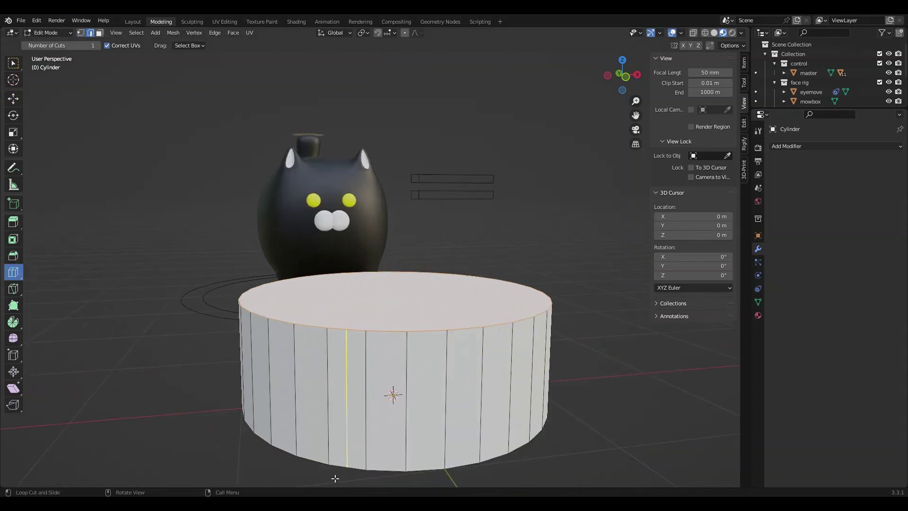
pyautogui.click(13, 99)
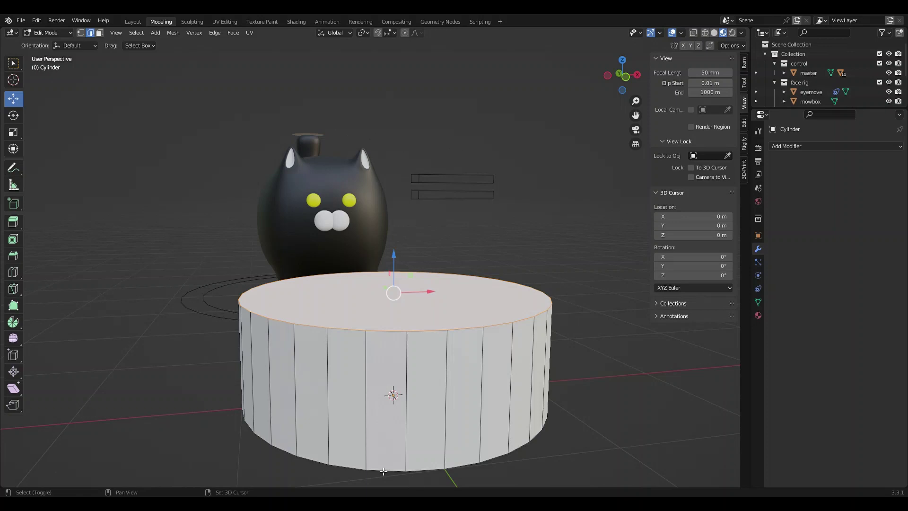
pyautogui.moveTo(349, 455); pyautogui.dragTo(378, 393, button='middle')
pyautogui.moveTo(381, 288); pyautogui.dragTo(406, 411, button='middle')
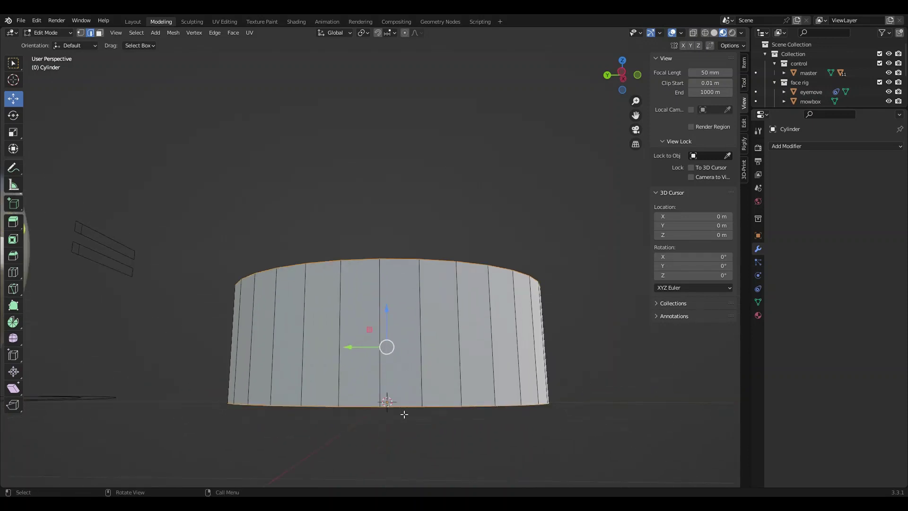
pyautogui.click(13, 255)
pyautogui.moveTo(385, 397); pyautogui.dragTo(393, 409)
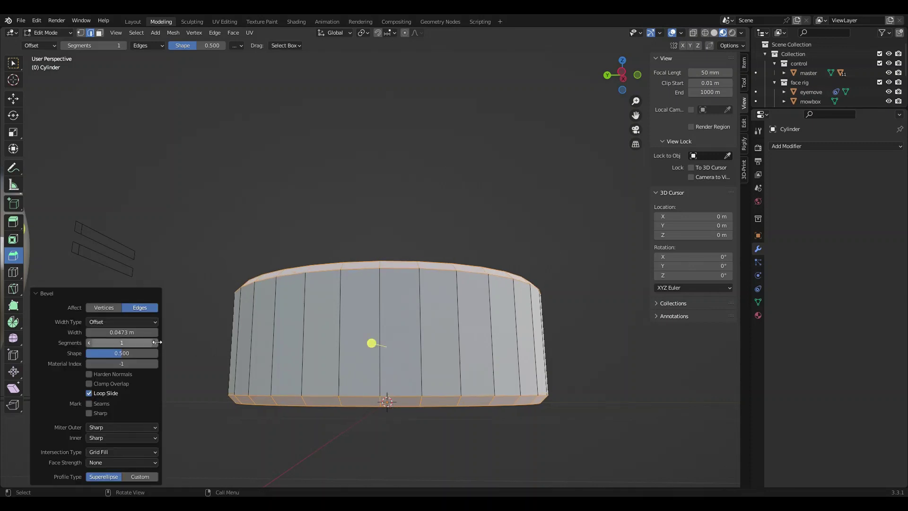
pyautogui.click(154, 342)
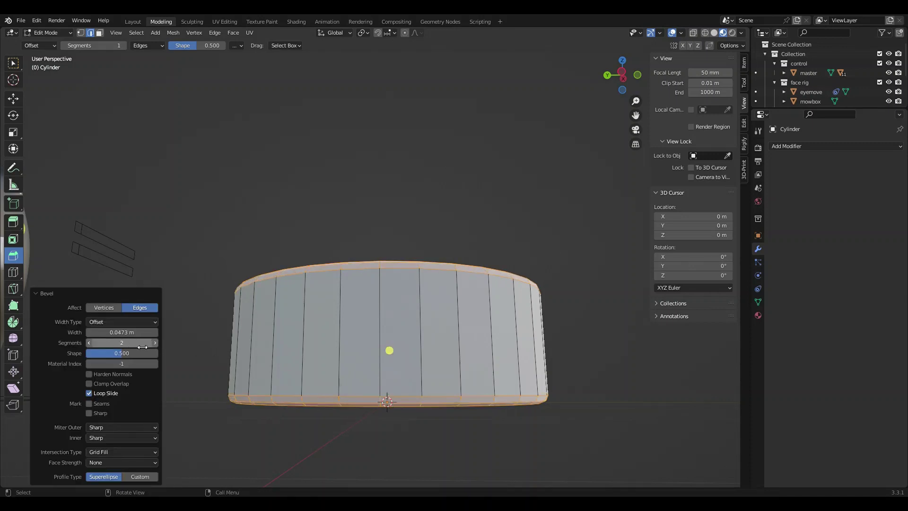
pyautogui.moveTo(284, 213); pyautogui.dragTo(231, 170, button='middle')
pyautogui.moveTo(373, 206); pyautogui.dragTo(447, 209, button='middle')
pyautogui.click(443, 204)
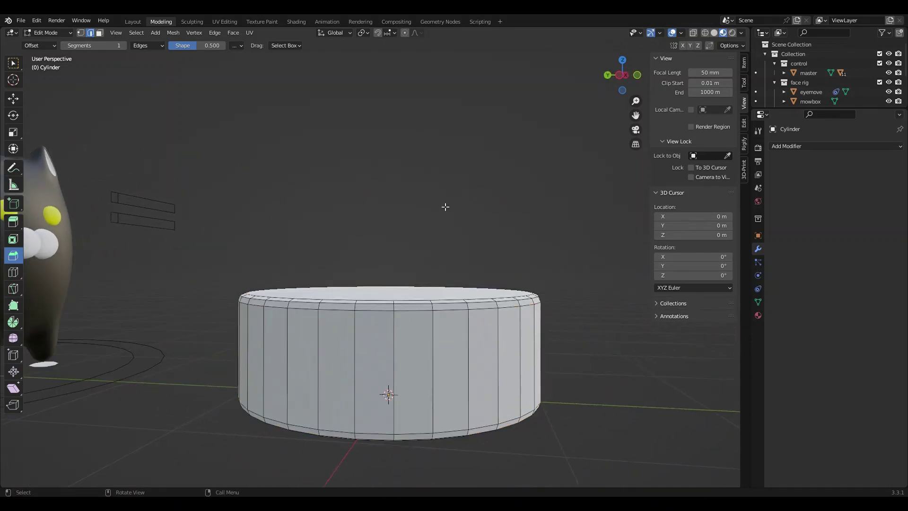
# - Add three evenly spaced horizontal loop cuts around the cylinder's side wall
pyautogui.click(13, 272)
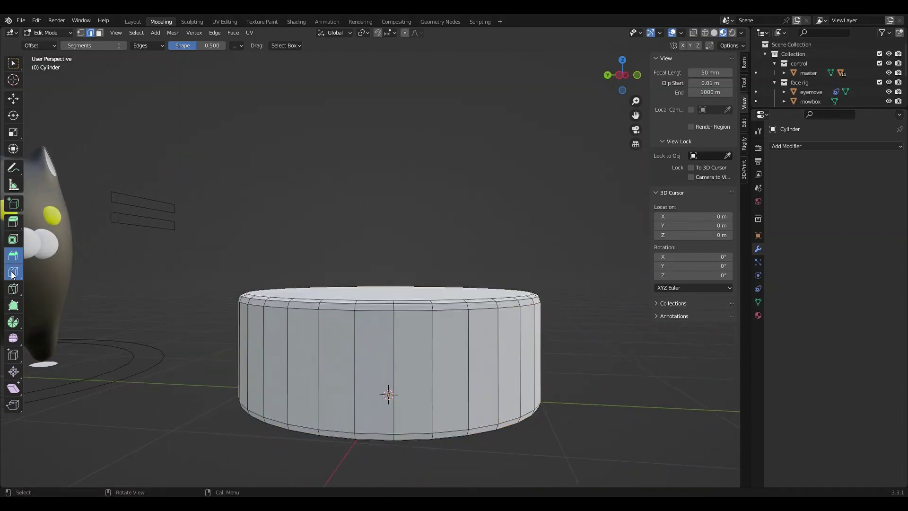
pyautogui.click(288, 368)
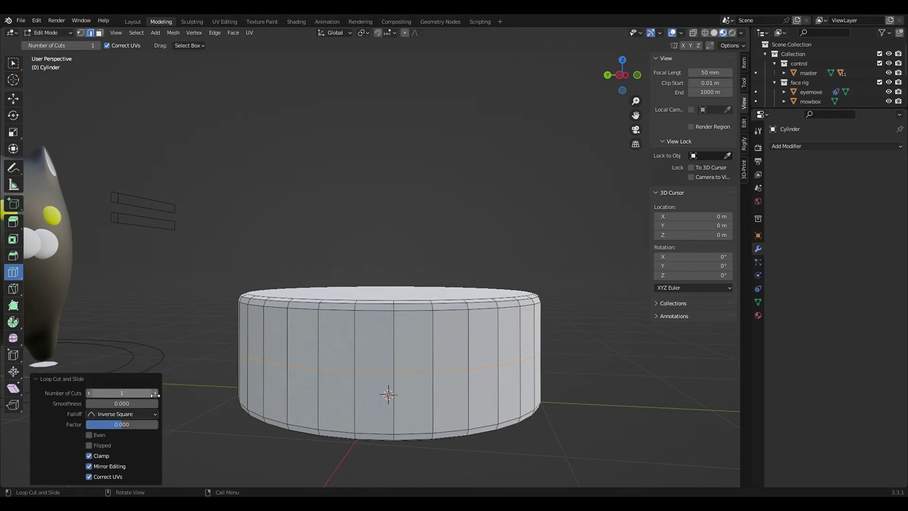
pyautogui.click(155, 393)
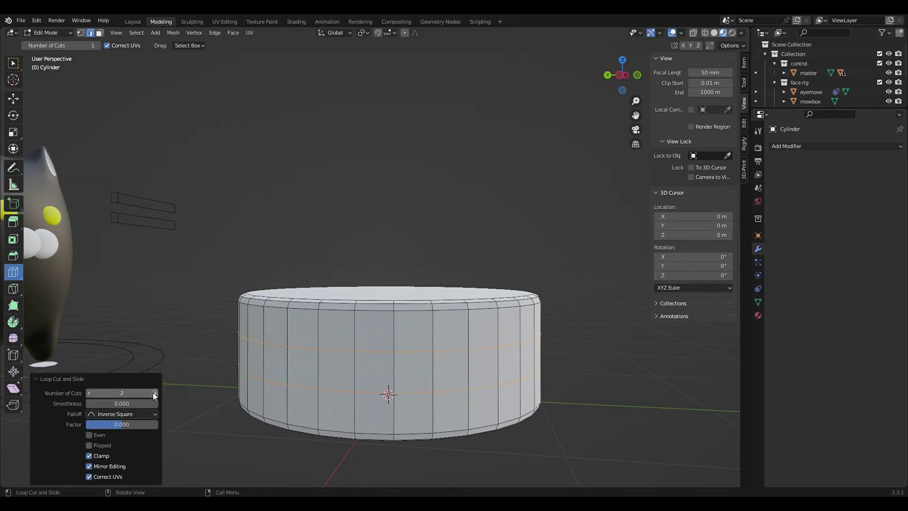
pyautogui.click(13, 98)
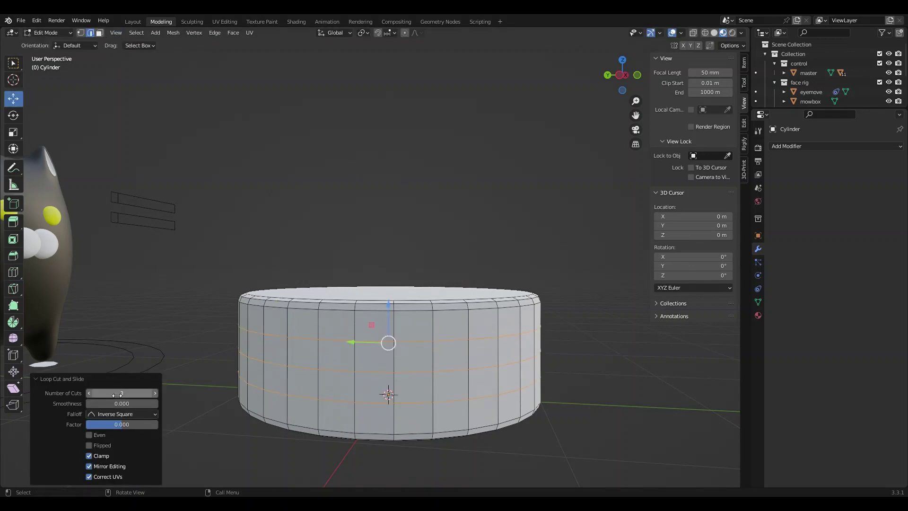
# - Select the uppermost ring of side faces, the beveled top rim faces and the top cap of the cylinder
pyautogui.click(100, 33)
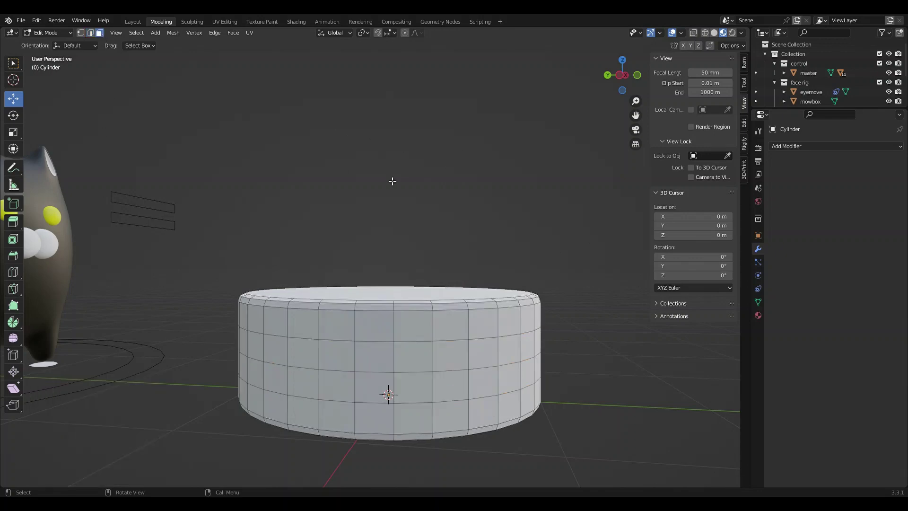
pyautogui.moveTo(392, 181); pyautogui.dragTo(497, 325, button='middle')
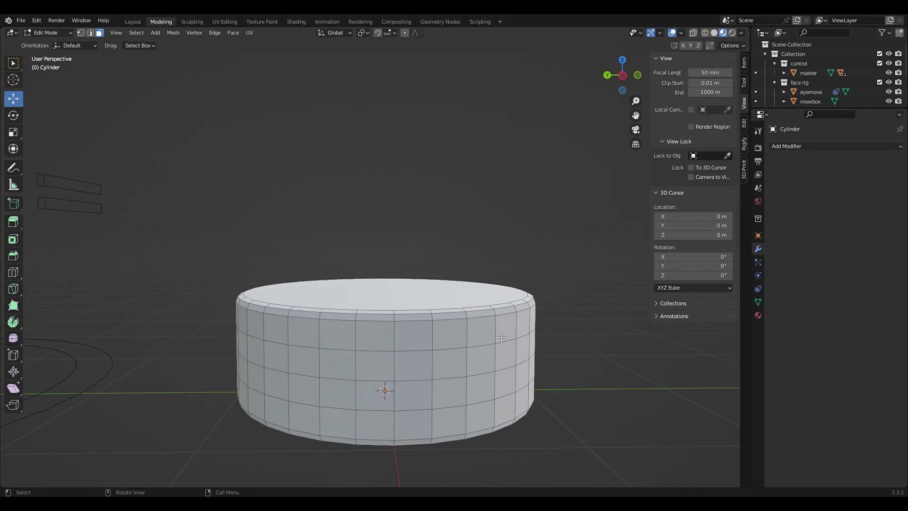
pyautogui.press('alt')
pyautogui.keyDown('alt'); pyautogui.click(499, 327); pyautogui.keyUp('alt')
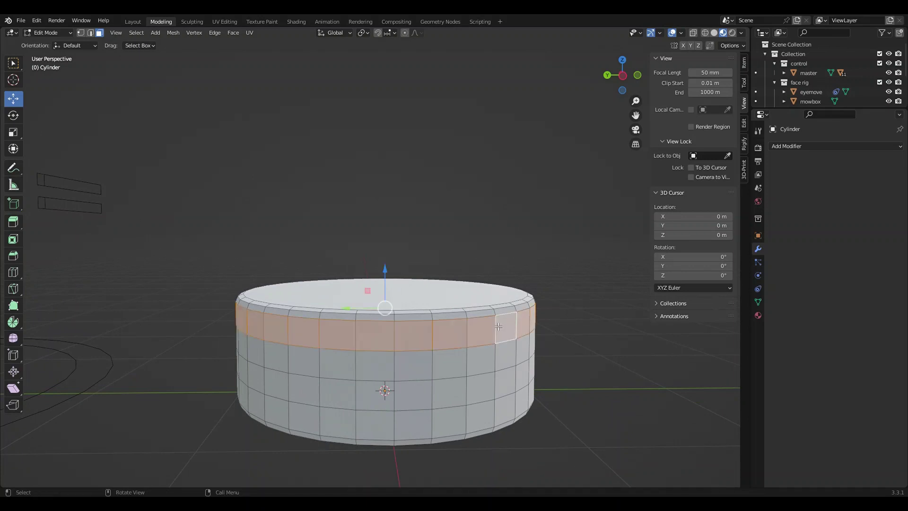
pyautogui.click(622, 75)
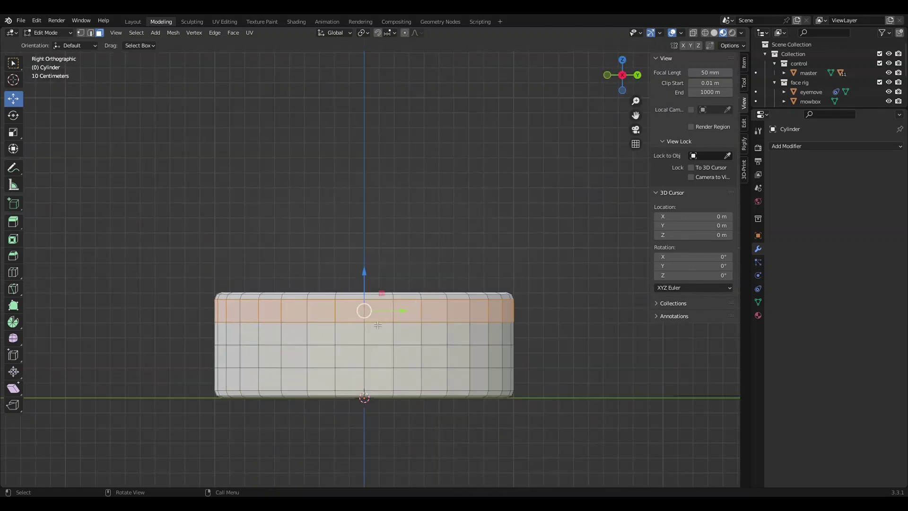
pyautogui.keyDown('alt'); pyautogui.keyDown('shift'); pyautogui.click(422, 297); pyautogui.keyUp('shift'); pyautogui.keyUp('alt')
pyautogui.keyDown('alt'); pyautogui.keyDown('shift'); pyautogui.click(422, 295); pyautogui.keyUp('shift'); pyautogui.keyUp('alt')
pyautogui.hotkey('ctrl', 'z')
pyautogui.moveTo(422, 295); pyautogui.dragTo(419, 324, button='middle')
pyautogui.keyDown('alt'); pyautogui.keyDown('shift'); pyautogui.click(441, 340); pyautogui.keyUp('shift'); pyautogui.keyUp('alt')
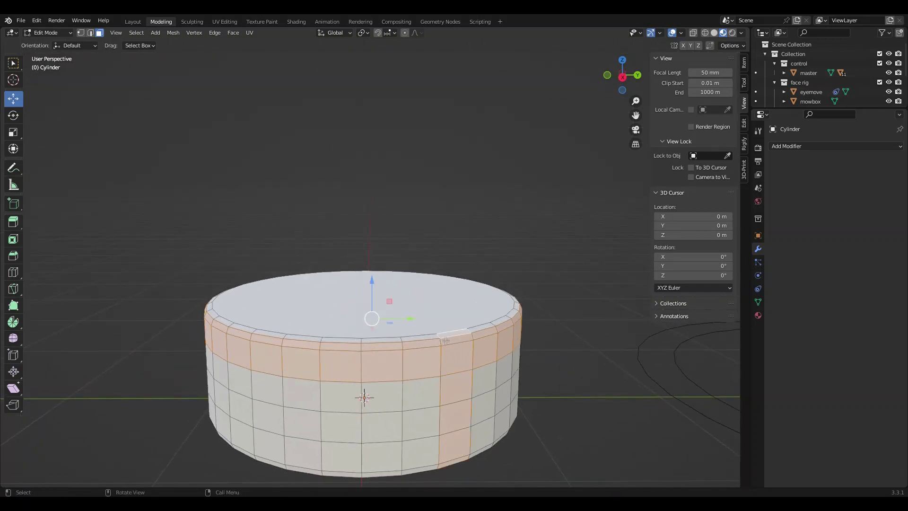
pyautogui.keyDown('alt'); pyautogui.keyDown('shift'); pyautogui.click(440, 340); pyautogui.keyUp('shift'); pyautogui.keyUp('alt')
pyautogui.keyDown('alt'); pyautogui.keyDown('shift'); pyautogui.click(439, 338); pyautogui.keyUp('shift'); pyautogui.keyUp('alt')
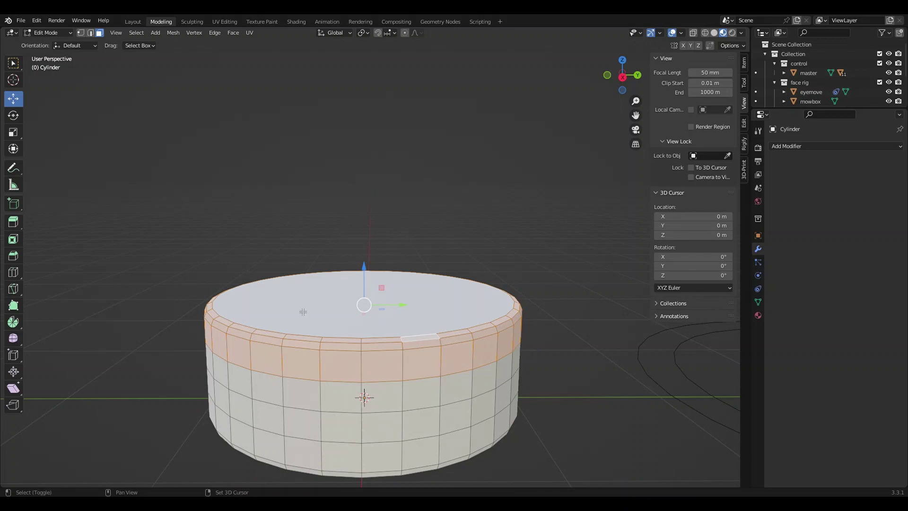
pyautogui.moveTo(301, 306); pyautogui.dragTo(573, 269, button='middle')
# - Duplicate the selected top faces in place and separate them into their own object
pyautogui.hotkey('shift', 'd')
pyautogui.rightClick(568, 266)
pyautogui.rightClick(568, 266)
pyautogui.moveTo(553, 244)
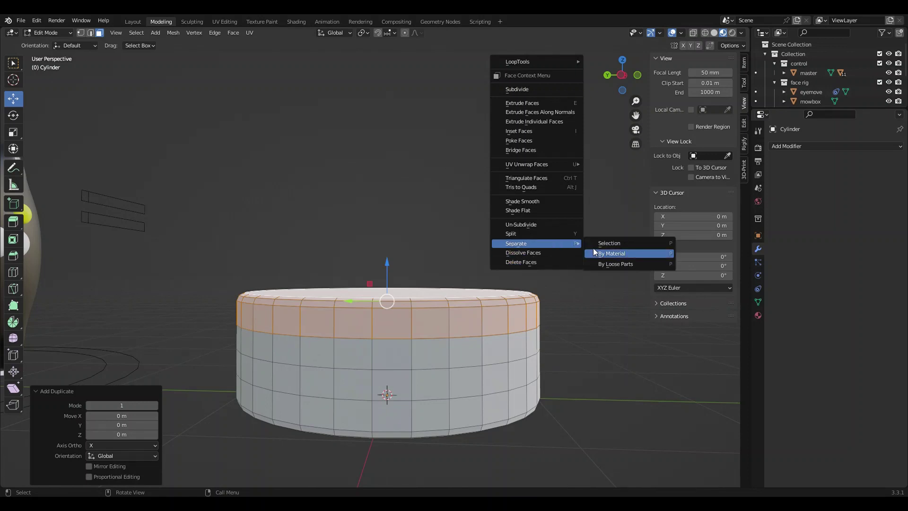
pyautogui.click(604, 244)
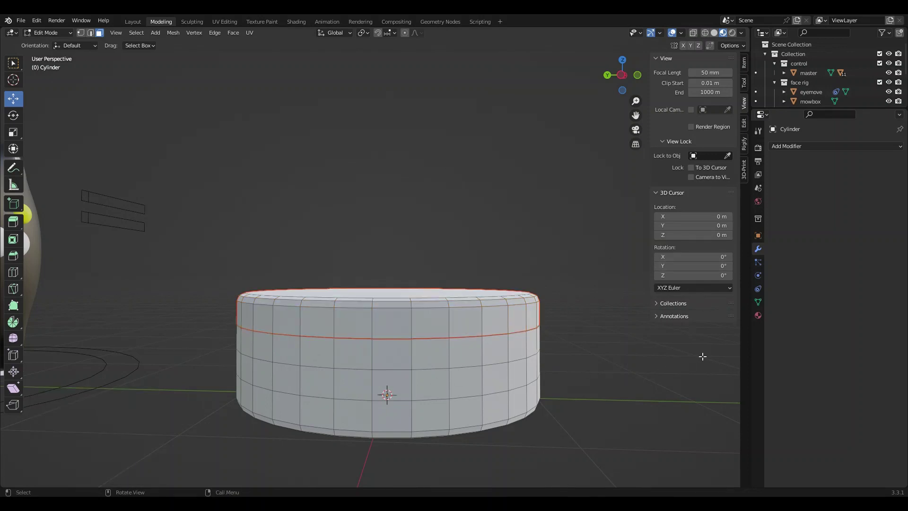
# - Assign the existing Material.001 to the cylinder base
pyautogui.click(758, 315)
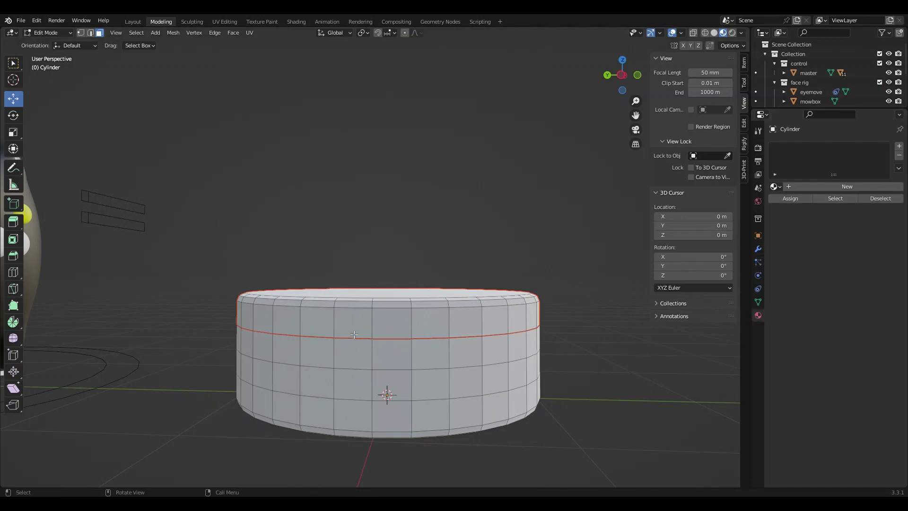
pyautogui.click(774, 187)
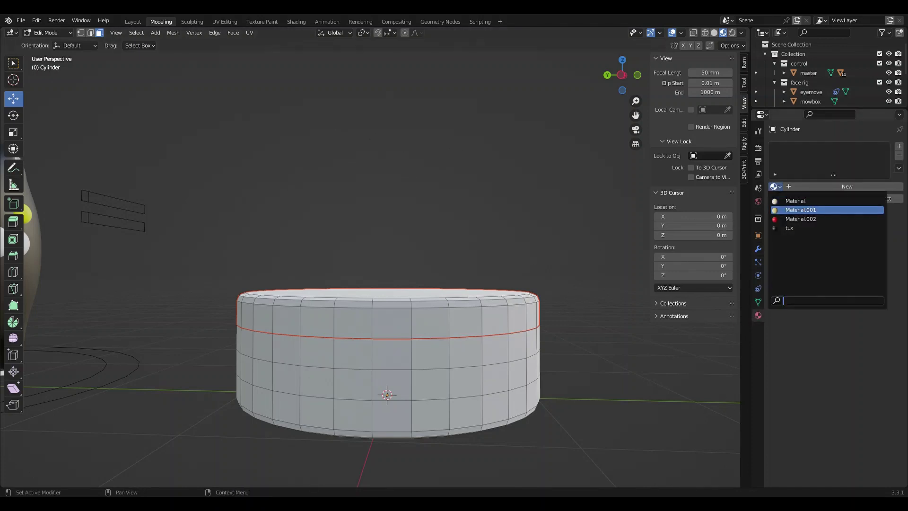
pyautogui.click(794, 209)
pyautogui.moveTo(417, 233); pyautogui.dragTo(438, 247, button='middle')
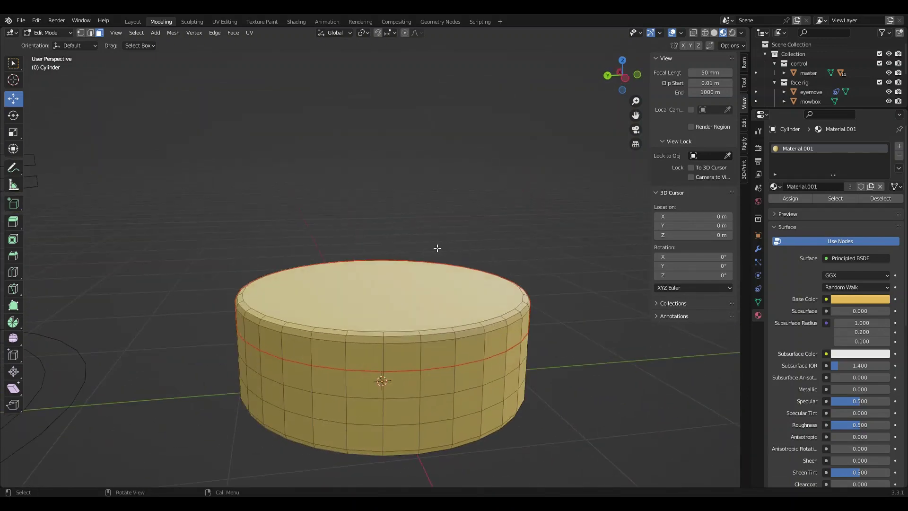
# - Assign the existing white material named Material to the separated top layer
pyautogui.click(133, 21)
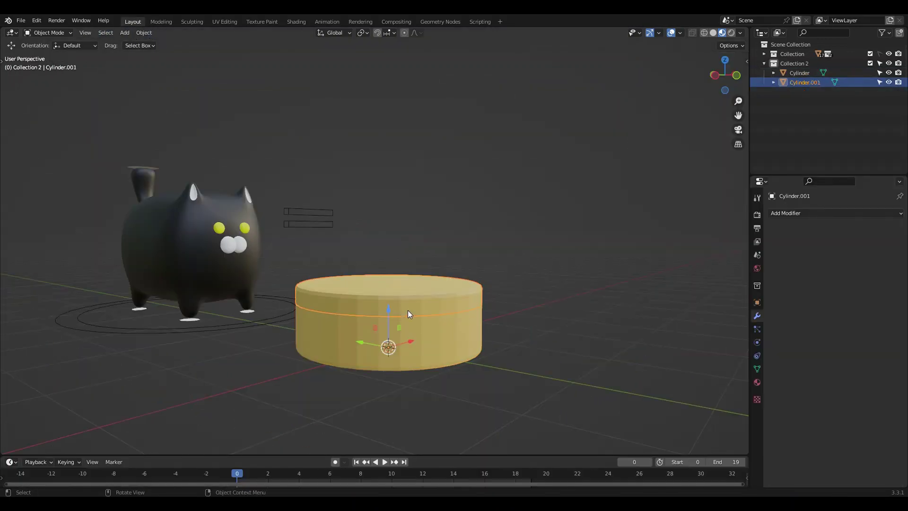
pyautogui.click(756, 382)
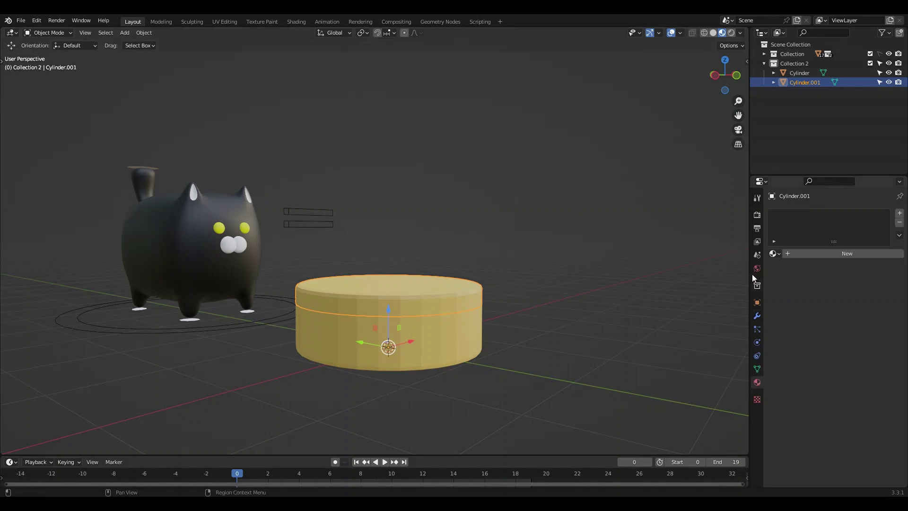
pyautogui.click(773, 253)
pyautogui.click(774, 253)
pyautogui.click(774, 253)
pyautogui.click(790, 268)
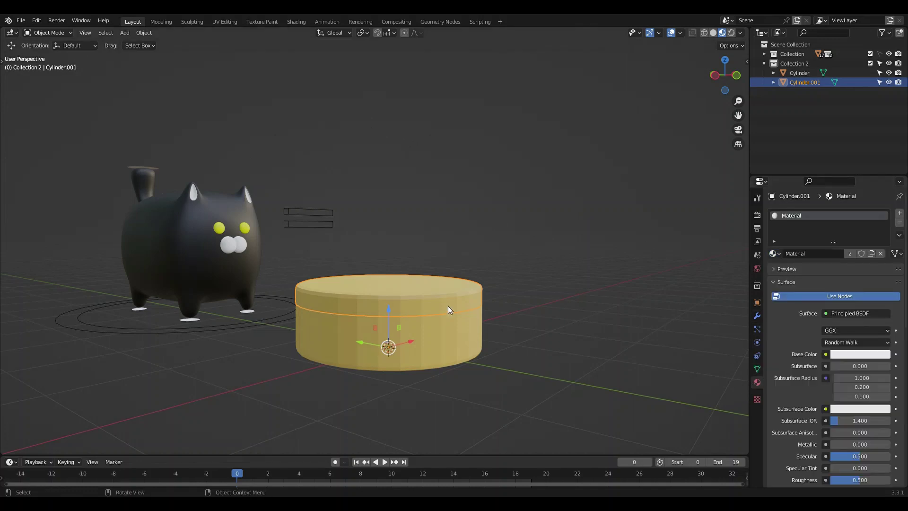
pyautogui.moveTo(448, 311); pyautogui.dragTo(380, 251, button='middle')
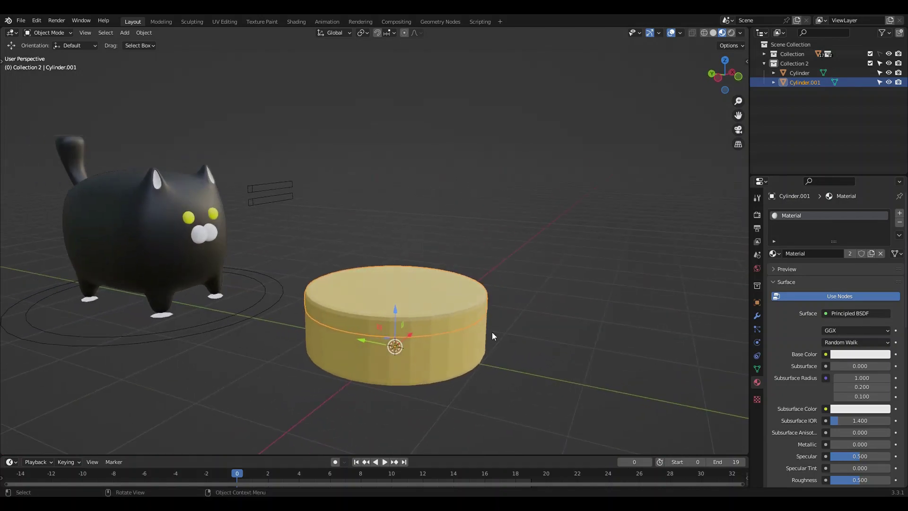
# - Scale the whole top layer mesh up uniformly to about 1.013 so it sits slightly outside the base
pyautogui.scroll(2, 482, 336)
pyautogui.click(161, 22)
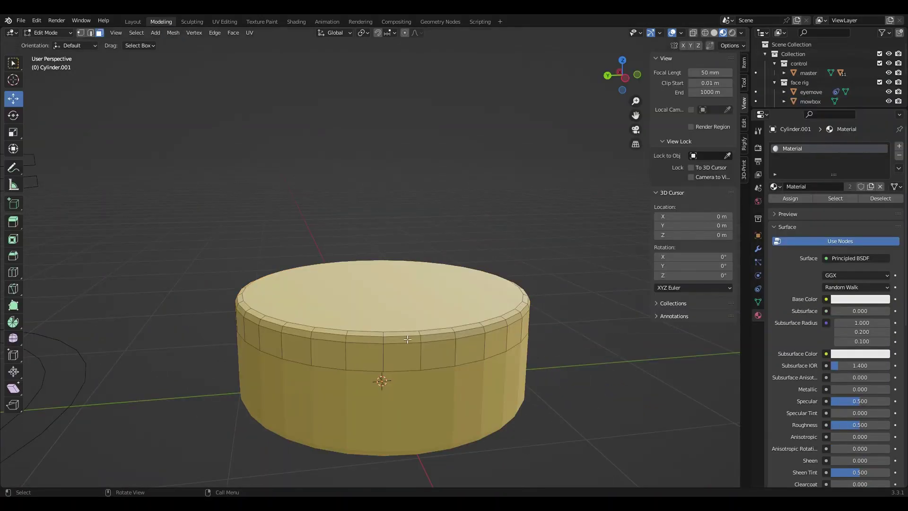
pyautogui.press('a')
pyautogui.press('s')
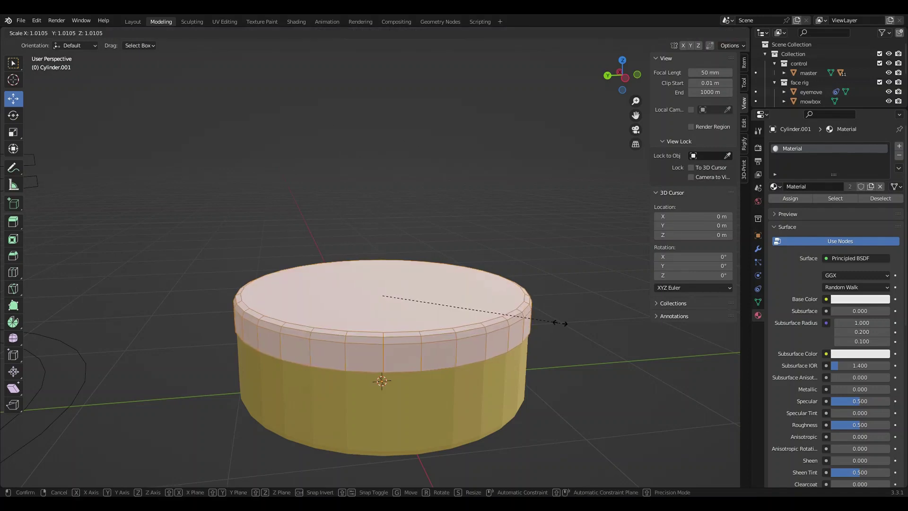
pyautogui.click(560, 323)
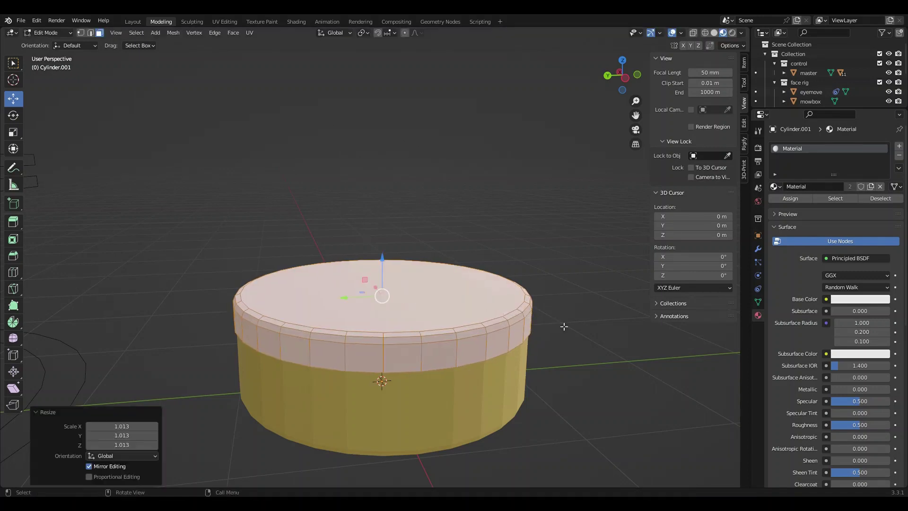
pyautogui.moveTo(561, 323); pyautogui.dragTo(556, 341, button='middle')
pyautogui.scroll(1, 556, 341)
# - Apply smooth shading to both the yellow cylinder base and the white top layer
pyautogui.click(133, 21)
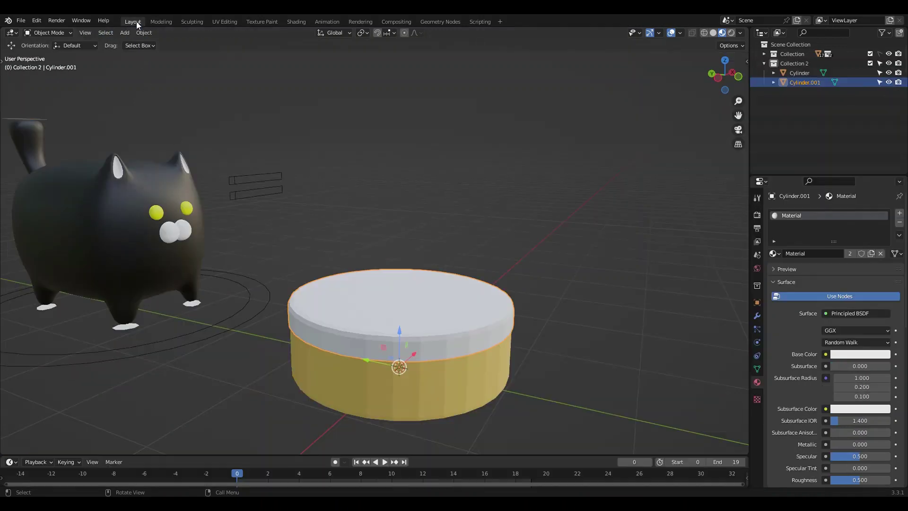
pyautogui.click(431, 389)
pyautogui.rightClick(431, 390)
pyautogui.click(407, 313)
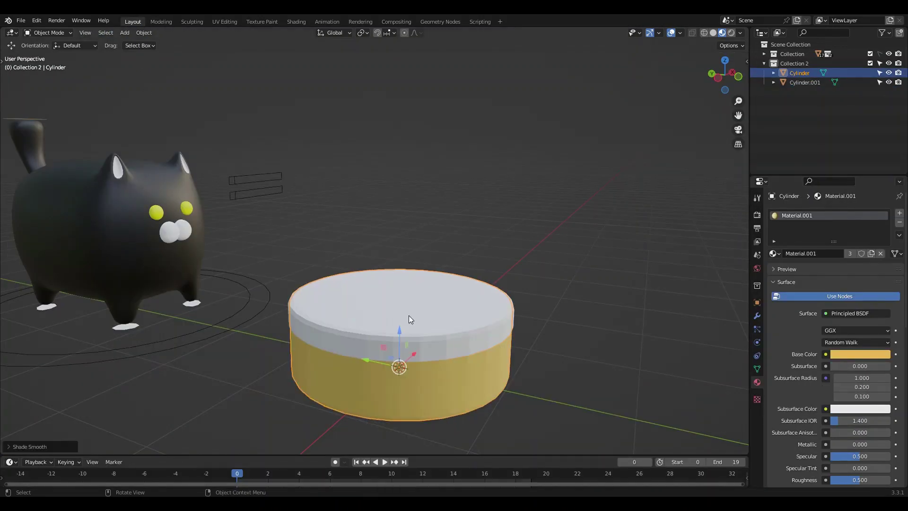
pyautogui.click(407, 315)
pyautogui.rightClick(408, 315)
pyautogui.click(407, 313)
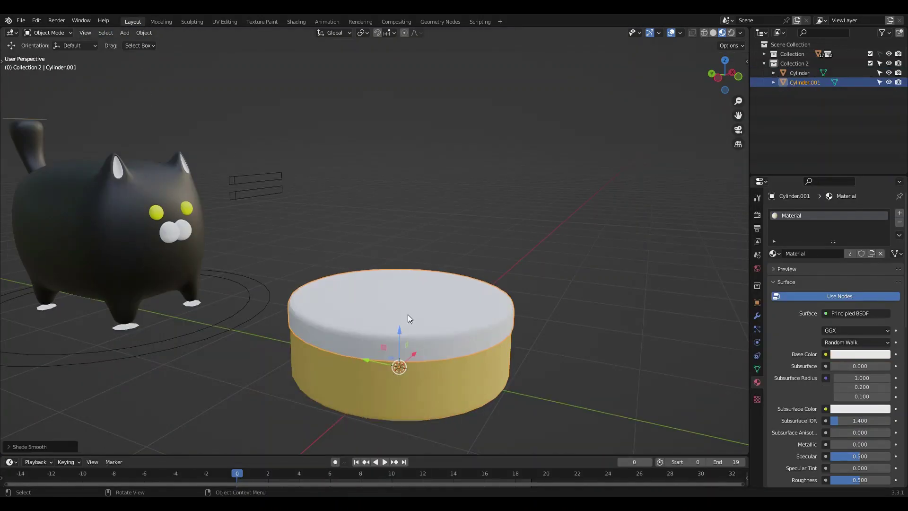
# - Add a Solidify modifier to the white top layer
pyautogui.click(161, 22)
pyautogui.click(583, 258)
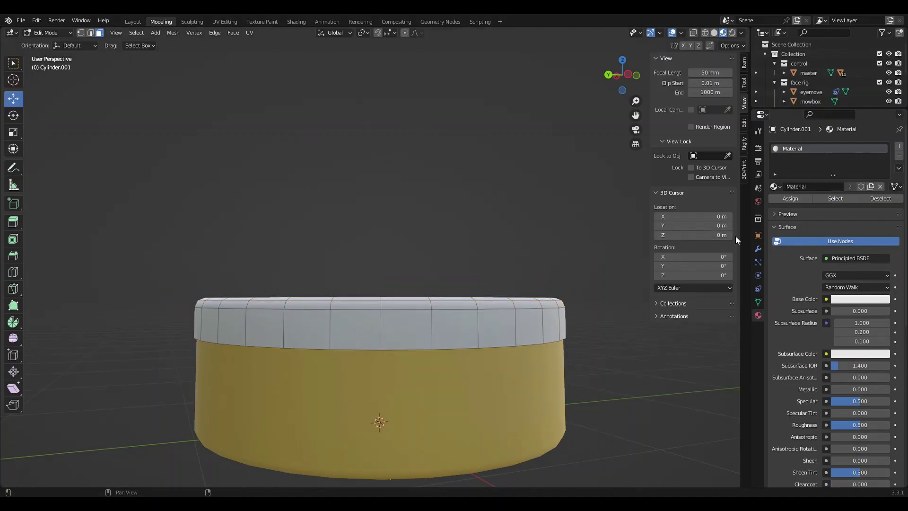
pyautogui.click(758, 248)
pyautogui.moveTo(458, 353); pyautogui.dragTo(233, 308, button='middle')
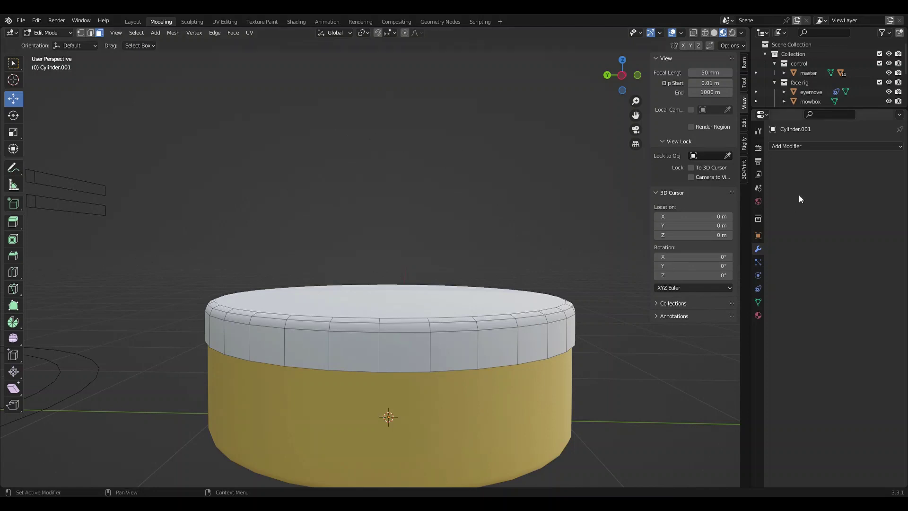
pyautogui.click(802, 145)
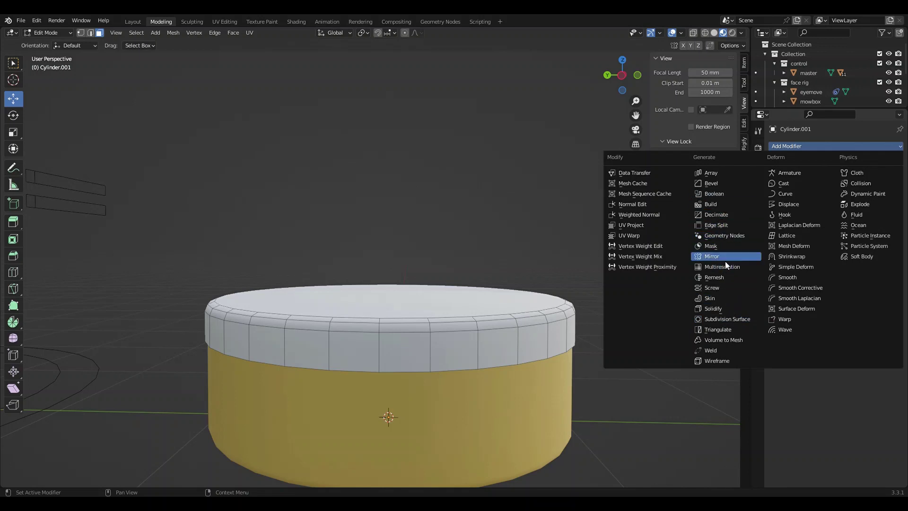
pyautogui.click(724, 310)
pyautogui.moveTo(716, 314); pyautogui.dragTo(544, 331, button='middle')
# - Enlarge all of the top layer's geometry uniformly by a factor of about 1.009
pyautogui.scroll(5, 476, 246)
pyautogui.keyDown('shift'); pyautogui.moveTo(475, 246); pyautogui.dragTo(522, 301, button='middle'); pyautogui.keyUp('shift')
pyautogui.press('a')
pyautogui.press('s')
pyautogui.click(595, 392)
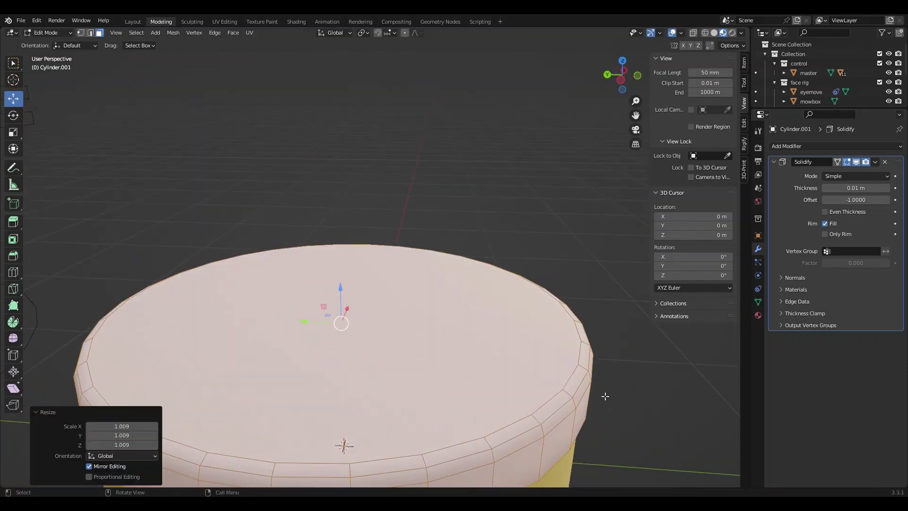
# - Set the Solidify thickness to 0.08 m and add a Subdivision Surface modifier to the top layer
pyautogui.moveTo(595, 392); pyautogui.dragTo(624, 349, button='middle')
pyautogui.moveTo(871, 187); pyautogui.dragTo(872, 188)
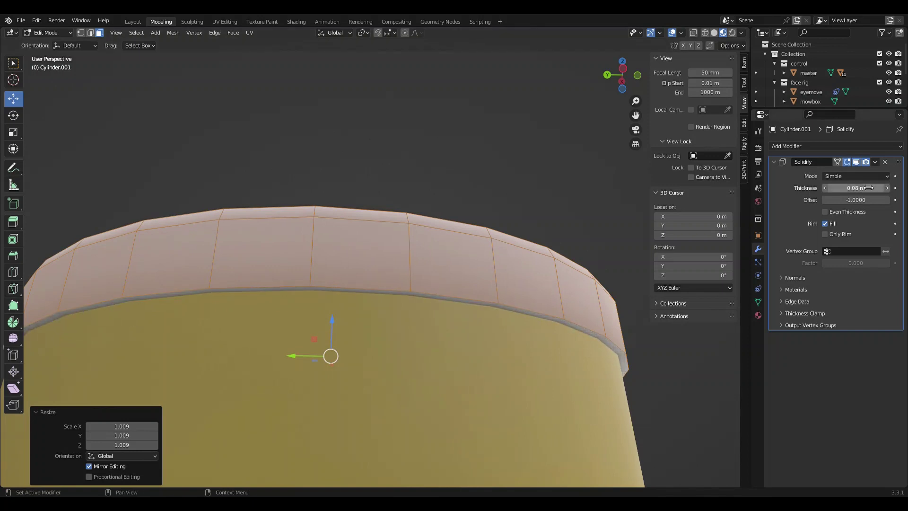
pyautogui.click(774, 161)
pyautogui.click(781, 146)
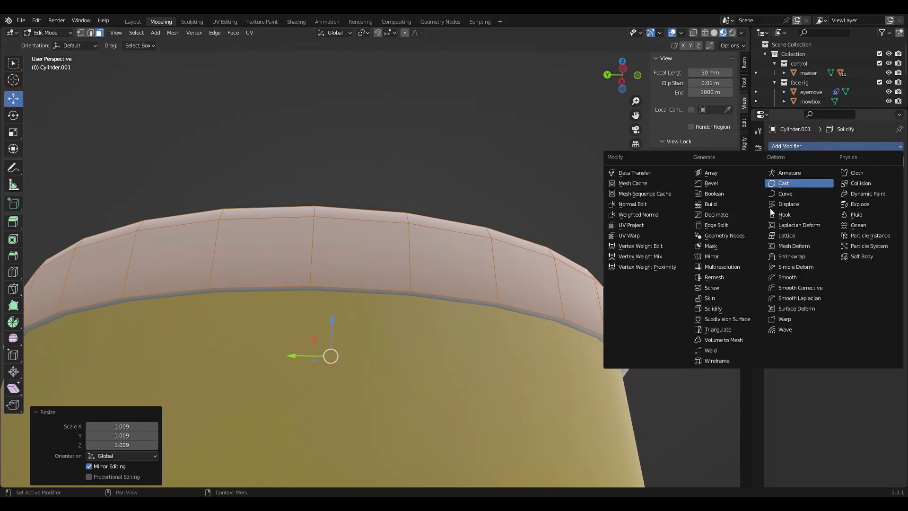
pyautogui.click(747, 318)
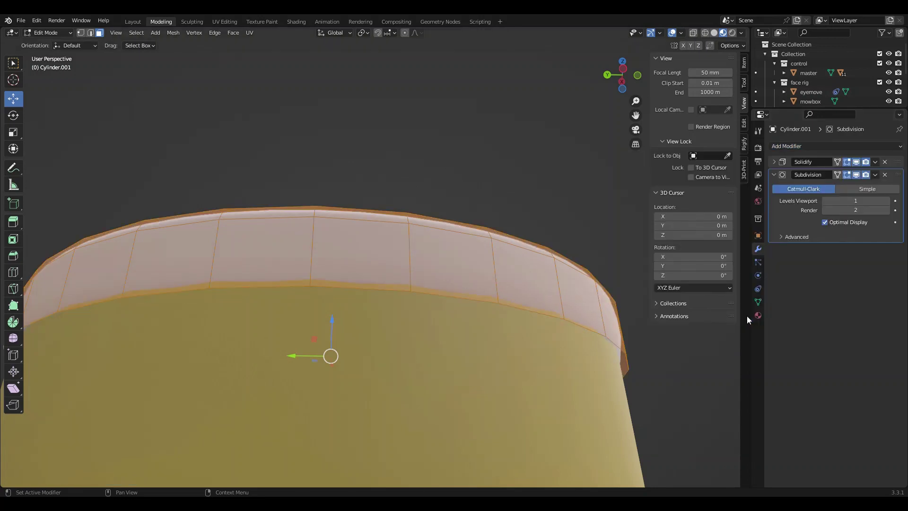
pyautogui.click(80, 33)
pyautogui.click(622, 68)
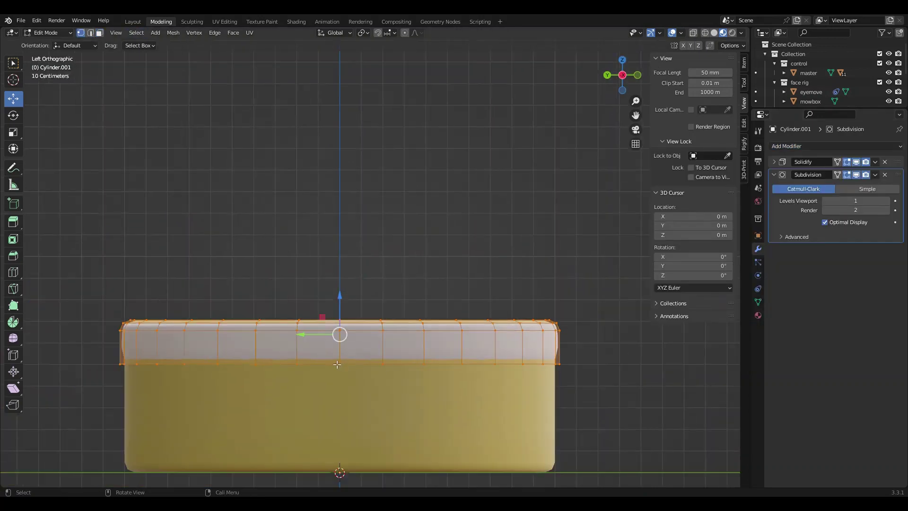
pyautogui.moveTo(325, 359); pyautogui.dragTo(431, 401)
pyautogui.hotkey('ctrl', 'z')
# - Select the flat top face of the white layer and raise it slightly along Z
pyautogui.moveTo(357, 326); pyautogui.dragTo(360, 340, button='middle')
pyautogui.click(99, 33)
pyautogui.click(343, 304)
pyautogui.moveTo(341, 297); pyautogui.dragTo(341, 286)
# - In vertex mode, pull vertices on the white layer's lower edge down to form the first icing drips
pyautogui.click(80, 32)
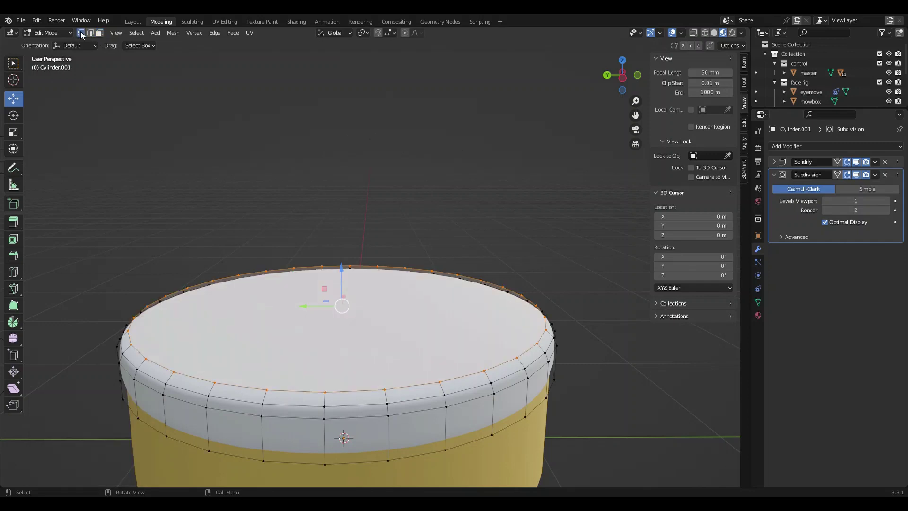
pyautogui.moveTo(440, 342); pyautogui.dragTo(371, 308, button='middle')
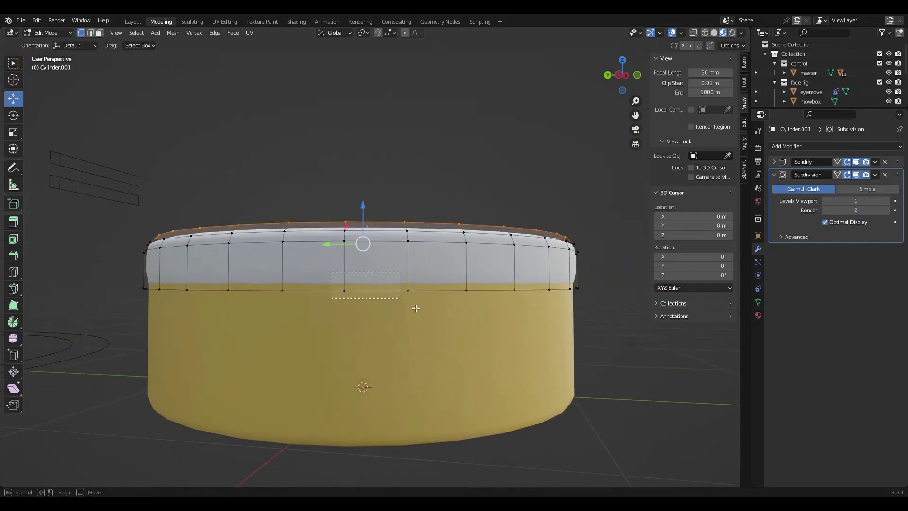
pyautogui.moveTo(418, 310); pyautogui.dragTo(420, 311)
pyautogui.moveTo(377, 272); pyautogui.dragTo(379, 333)
pyautogui.moveTo(499, 278); pyautogui.dragTo(521, 313)
pyautogui.moveTo(515, 262); pyautogui.dragTo(526, 314)
# - Pull two adjacent lower-edge vertices straight down into a wider drip, and lower one of them by about 0.086 m more
pyautogui.moveTo(579, 352); pyautogui.dragTo(489, 352, button='middle')
pyautogui.moveTo(410, 282); pyautogui.dragTo(494, 307)
pyautogui.moveTo(446, 279); pyautogui.dragTo(473, 348)
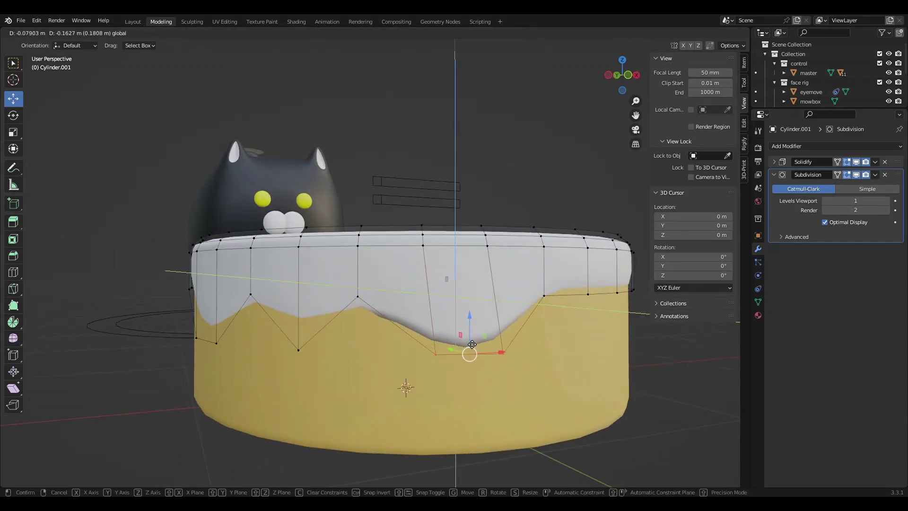
pyautogui.click(473, 348)
pyautogui.hotkey('ctrl', 'z')
pyautogui.moveTo(458, 268); pyautogui.dragTo(488, 340)
pyautogui.click(488, 352)
# - On the adjoining straight stretch of icing edge, lower one vertex in two moves to make a pointed drip
pyautogui.moveTo(473, 331); pyautogui.dragTo(405, 321, button='middle')
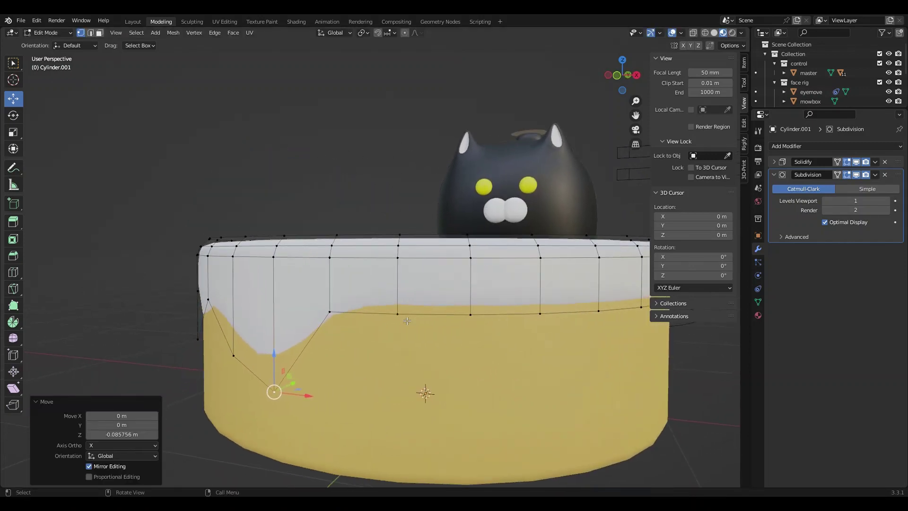
pyautogui.click(401, 315)
pyautogui.moveTo(436, 283); pyautogui.dragTo(436, 329)
pyautogui.click(397, 359)
pyautogui.moveTo(398, 351); pyautogui.dragTo(403, 383)
# - Further around the rim, lower one icing edge vertex and raise a neighbouring one to vary the wavy outline
pyautogui.moveTo(415, 342); pyautogui.dragTo(344, 340, button='middle')
pyautogui.scroll(-2, 344, 339)
pyautogui.click(384, 300)
pyautogui.moveTo(380, 289); pyautogui.dragTo(383, 344)
pyautogui.click(338, 307)
pyautogui.moveTo(341, 289); pyautogui.dragTo(341, 268)
# - Continue the drips around the icing by pulling down the next lower-edge vertex and adjusting its neighbours
pyautogui.click(492, 291)
pyautogui.moveTo(490, 291); pyautogui.dragTo(468, 358)
pyautogui.click(470, 336)
pyautogui.moveTo(468, 353); pyautogui.dragTo(409, 315, button='middle')
pyautogui.moveTo(388, 319); pyautogui.dragTo(446, 293)
pyautogui.click(446, 333)
pyautogui.moveTo(446, 294); pyautogui.dragTo(324, 310, button='middle')
# - Lower a group of adjacent icing edge vertices along Z, and move one of them separately for an uneven drip
pyautogui.moveTo(293, 308); pyautogui.dragTo(363, 281)
pyautogui.press('g')
pyautogui.press('z')
pyautogui.click(335, 296)
pyautogui.click(339, 327)
pyautogui.press('g')
pyautogui.press('z')
pyautogui.click(347, 333)
# - On the far side of the cake, select vertices of the straight icing edge and pull them down into a drip
pyautogui.moveTo(413, 287); pyautogui.dragTo(489, 290)
pyautogui.moveTo(464, 289); pyautogui.dragTo(410, 294, button='middle')
pyautogui.scroll(-3, 410, 294)
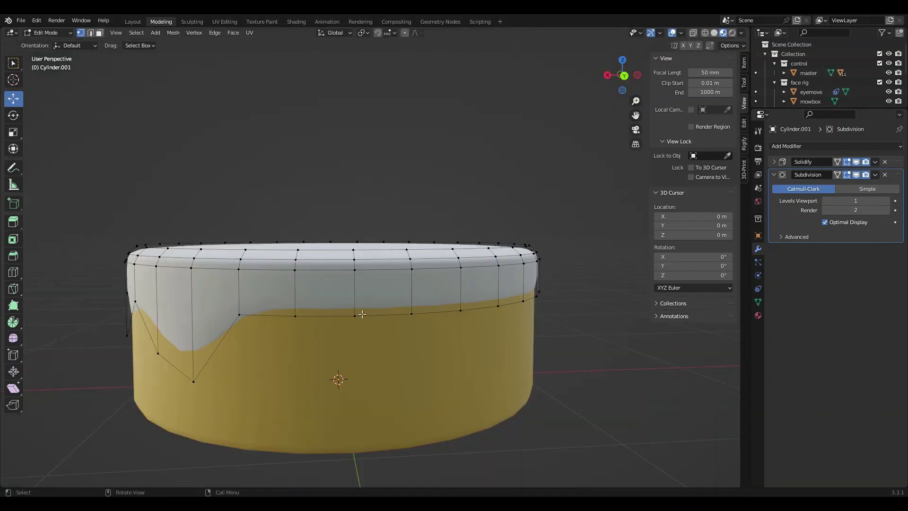
pyautogui.moveTo(335, 289); pyautogui.dragTo(458, 349)
pyautogui.moveTo(393, 295); pyautogui.dragTo(418, 373)
pyautogui.click(420, 354)
pyautogui.moveTo(418, 374); pyautogui.dragTo(454, 315, button='middle')
# - Pull another group of icing edge vertices down into a long drip, lower one nearby vertex and raise another
pyautogui.moveTo(312, 273); pyautogui.dragTo(452, 305)
pyautogui.moveTo(386, 261); pyautogui.dragTo(390, 366)
pyautogui.moveTo(390, 367); pyautogui.dragTo(340, 304, button='middle')
pyautogui.click(338, 306)
pyautogui.moveTo(343, 296); pyautogui.dragTo(342, 334)
pyautogui.click(289, 338)
pyautogui.moveTo(290, 323); pyautogui.dragTo(290, 297)
pyautogui.moveTo(290, 297); pyautogui.dragTo(335, 280, button='middle')
# - Shorten the drip that reaches past the base's bottom by raising its tip vertices, one of them by about 0.115 m
pyautogui.moveTo(456, 410); pyautogui.dragTo(551, 462)
pyautogui.moveTo(551, 462); pyautogui.dragTo(489, 416, button='middle')
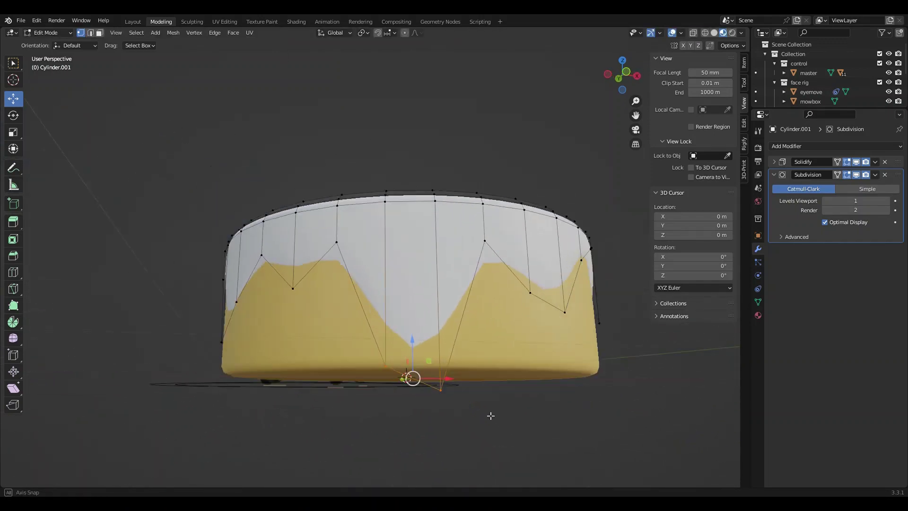
pyautogui.moveTo(409, 342); pyautogui.dragTo(430, 273)
pyautogui.click(381, 316)
pyautogui.click(427, 329)
pyautogui.moveTo(524, 289); pyautogui.dragTo(14, 323, button='middle')
pyautogui.moveTo(265, 294); pyautogui.dragTo(372, 307, button='middle')
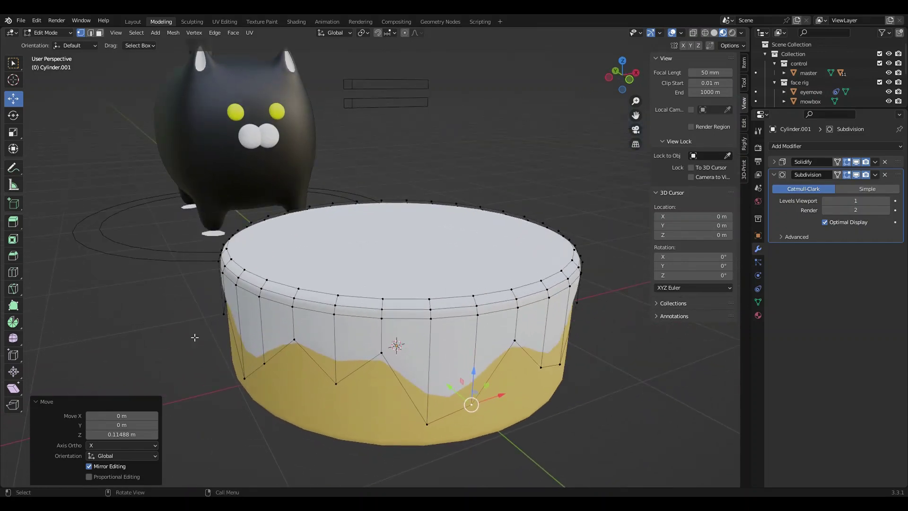
pyautogui.moveTo(184, 343); pyautogui.dragTo(204, 337, button='middle')
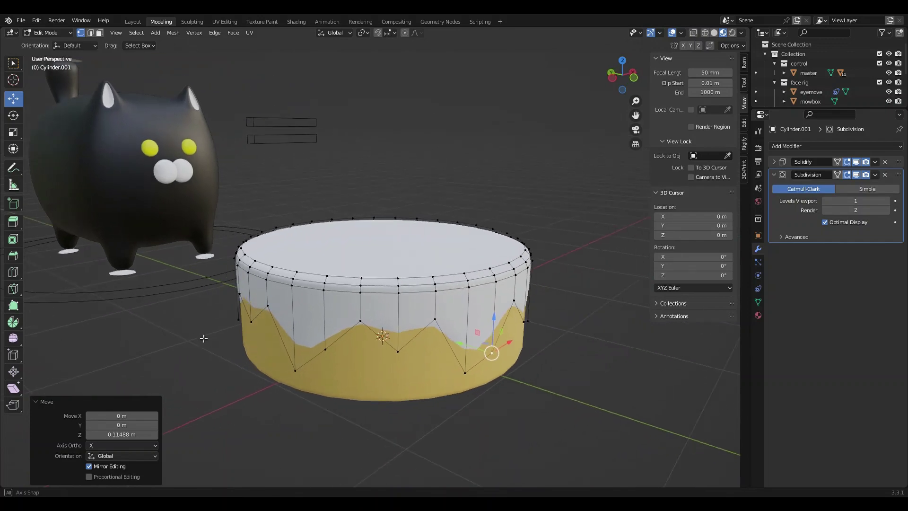
# - Scale the complete dripping icing mesh up uniformly by a factor of about 1.011
pyautogui.click(139, 20)
pyautogui.moveTo(444, 231); pyautogui.dragTo(331, 302, button='middle')
pyautogui.click(161, 22)
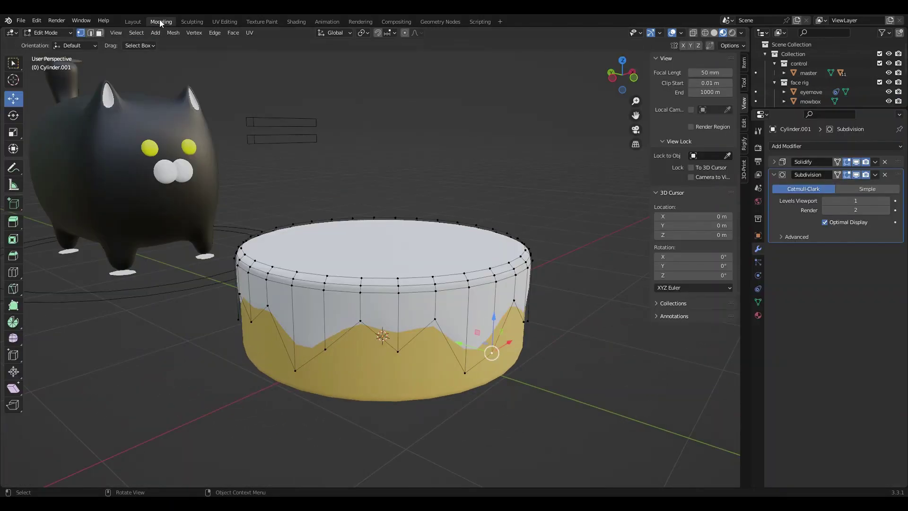
pyautogui.press('a')
pyautogui.press('s')
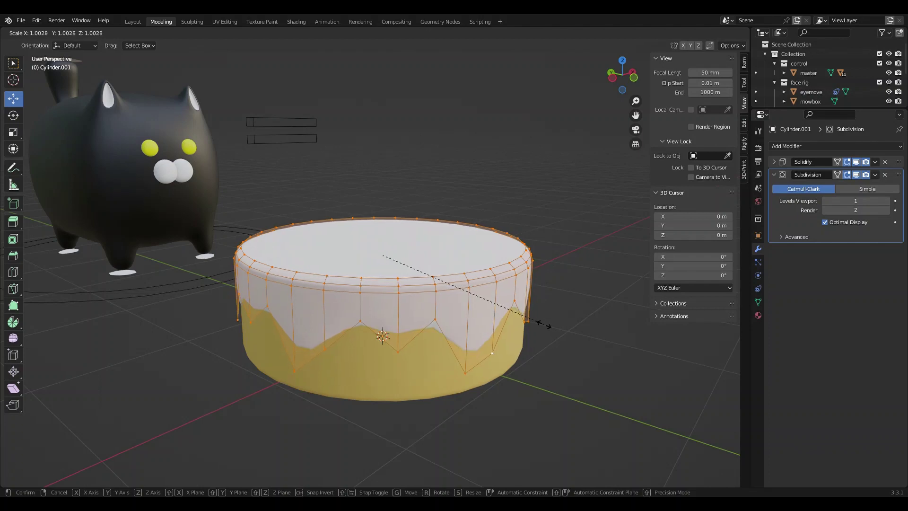
pyautogui.click(542, 325)
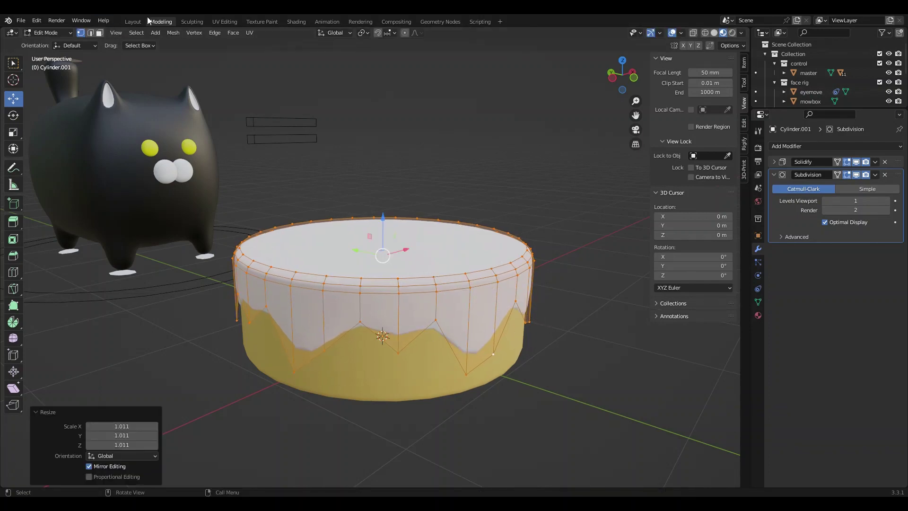
# - Add a new cylinder mesh object and assign it the existing red Material.002
pyautogui.click(134, 22)
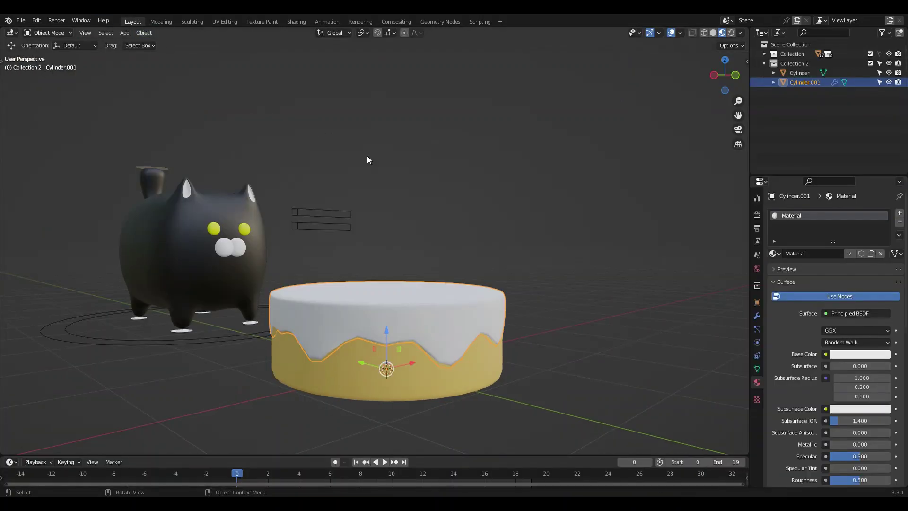
pyautogui.moveTo(367, 158)
pyautogui.mouseDown(button='middle')
pyautogui.moveTo(439, 156)
pyautogui.moveTo(364, 150)
pyautogui.mouseUp(button='middle')
pyautogui.click(126, 33)
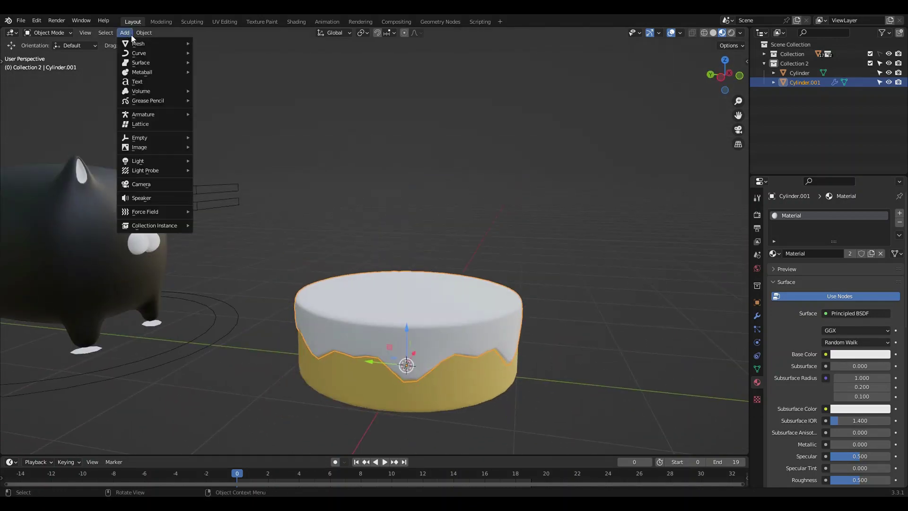
pyautogui.moveTo(136, 43)
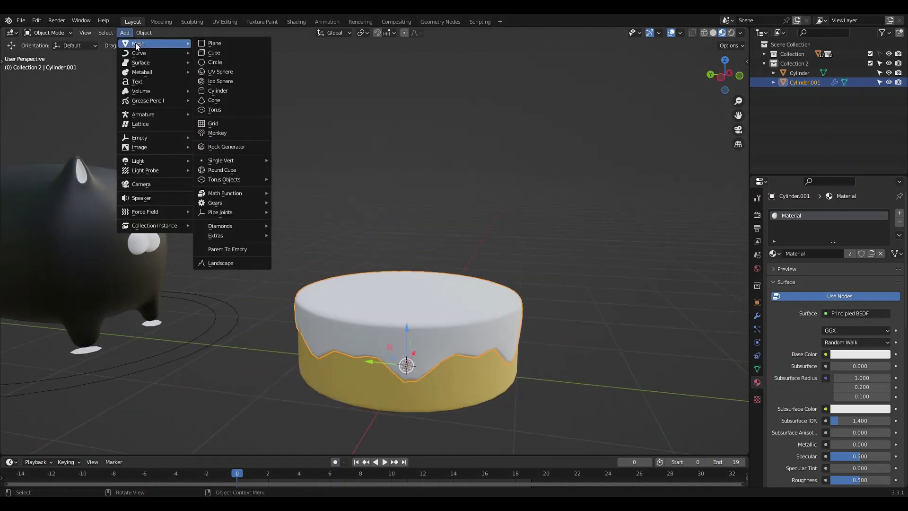
pyautogui.click(227, 92)
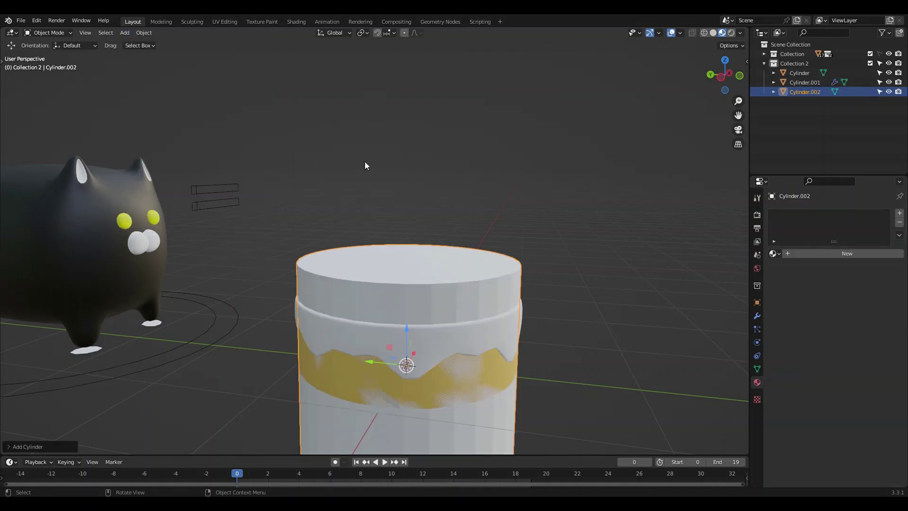
pyautogui.click(773, 254)
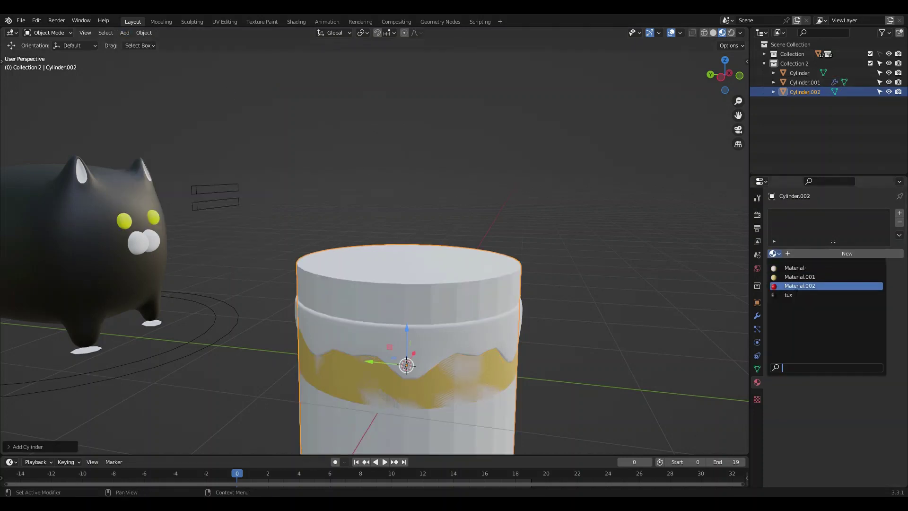
pyautogui.click(787, 287)
pyautogui.click(157, 22)
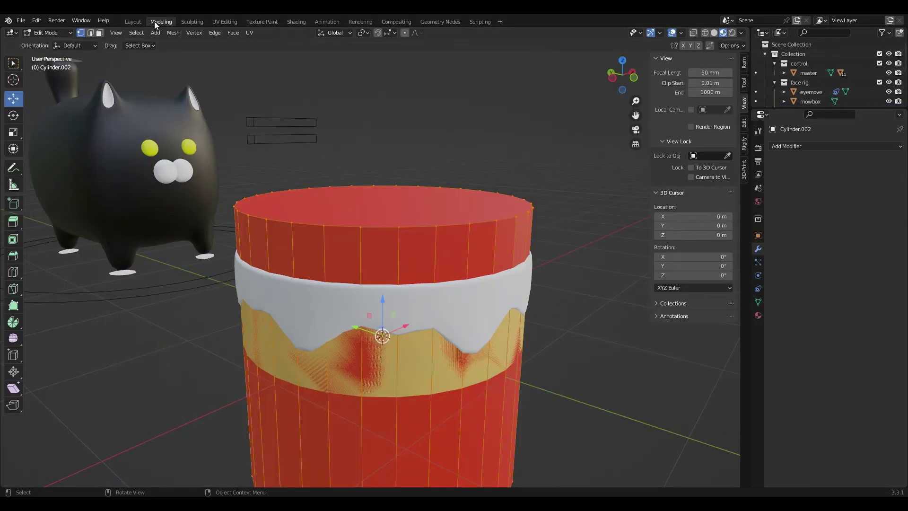
# - Raise the red cylinder above the cake and scale it down uniformly by a factor of about 0.097
pyautogui.moveTo(382, 288); pyautogui.dragTo(380, 146)
pyautogui.press('s')
pyautogui.click(382, 185)
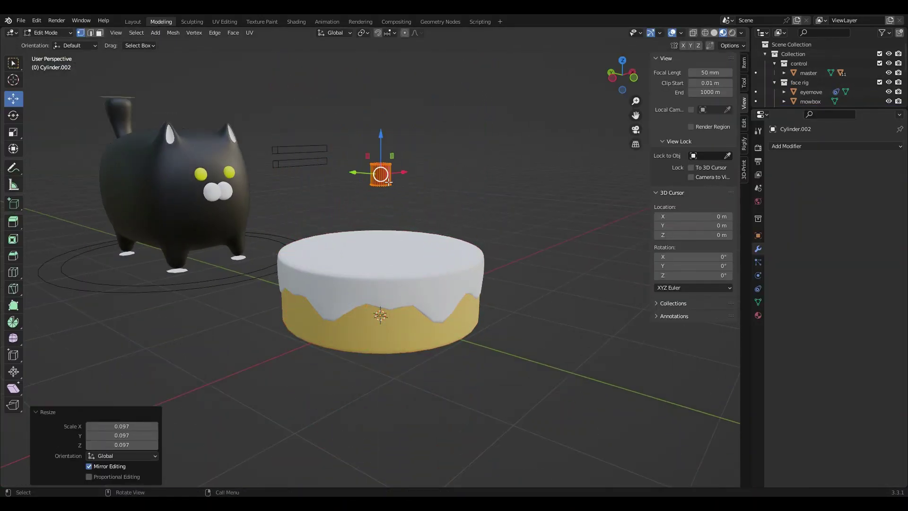
# - Delete the small red cylinder's top and bottom cap faces, leaving an open tube
pyautogui.scroll(4, 387, 175)
pyautogui.scroll(3, 397, 271)
pyautogui.keyDown('shift'); pyautogui.moveTo(397, 138); pyautogui.dragTo(464, 304, button='middle'); pyautogui.keyUp('shift')
pyautogui.click(97, 33)
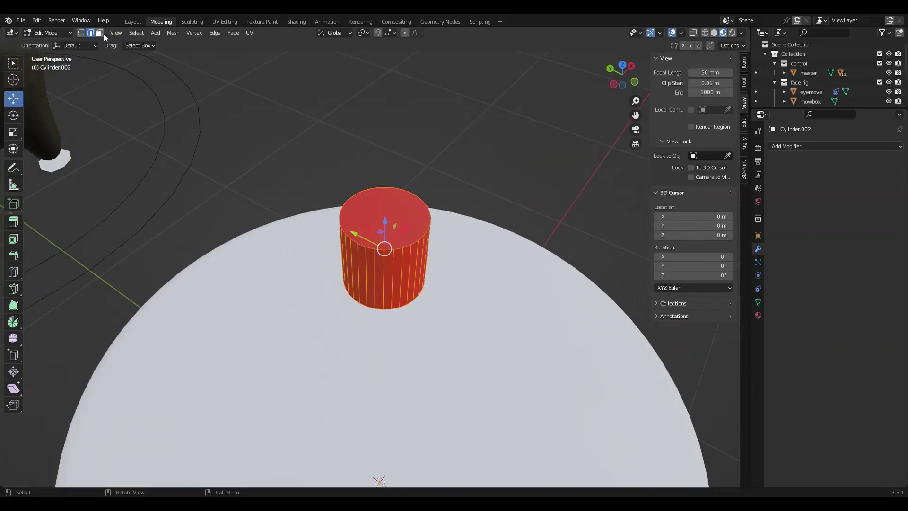
pyautogui.click(99, 34)
pyautogui.click(364, 227)
pyautogui.moveTo(365, 229); pyautogui.dragTo(401, 258, button='middle')
pyautogui.click(411, 309)
pyautogui.rightClick(409, 310)
pyautogui.click(411, 328)
pyautogui.moveTo(409, 308); pyautogui.dragTo(441, 334, button='middle')
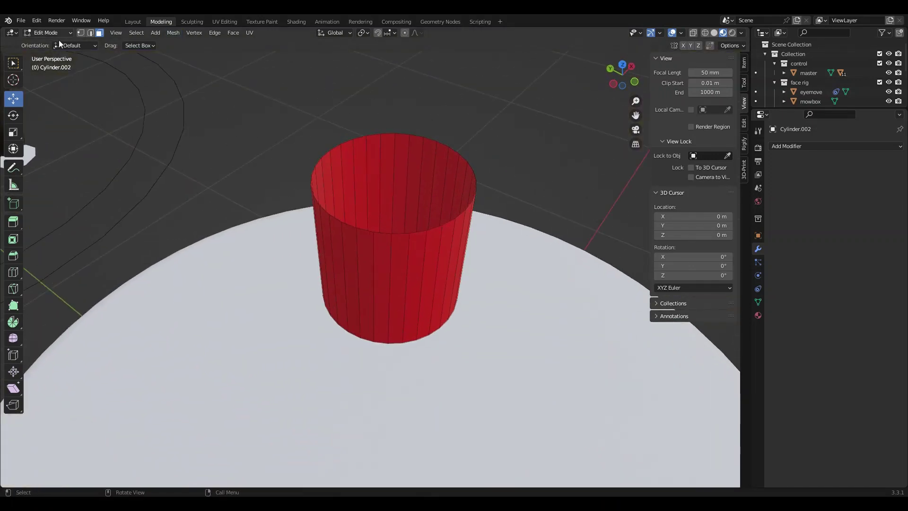
# - Add a Subdivision Surface modifier to the red tube and lower its top edge loop by about 0.022 m
pyautogui.keyDown('alt'); pyautogui.click(363, 234); pyautogui.keyUp('alt')
pyautogui.click(613, 84)
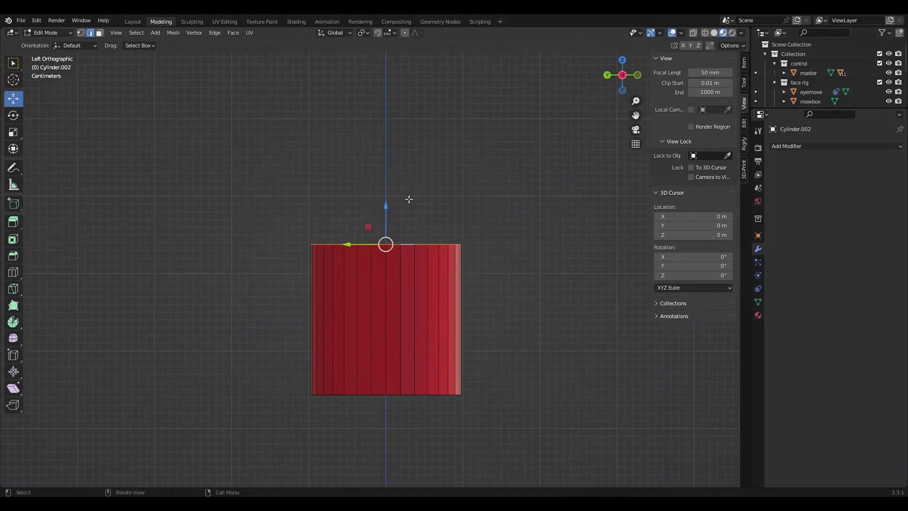
pyautogui.click(821, 145)
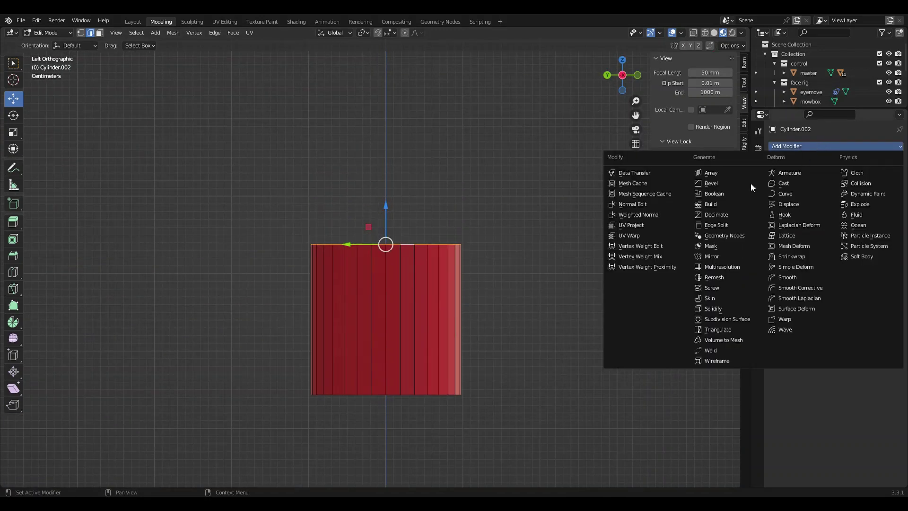
pyautogui.click(738, 319)
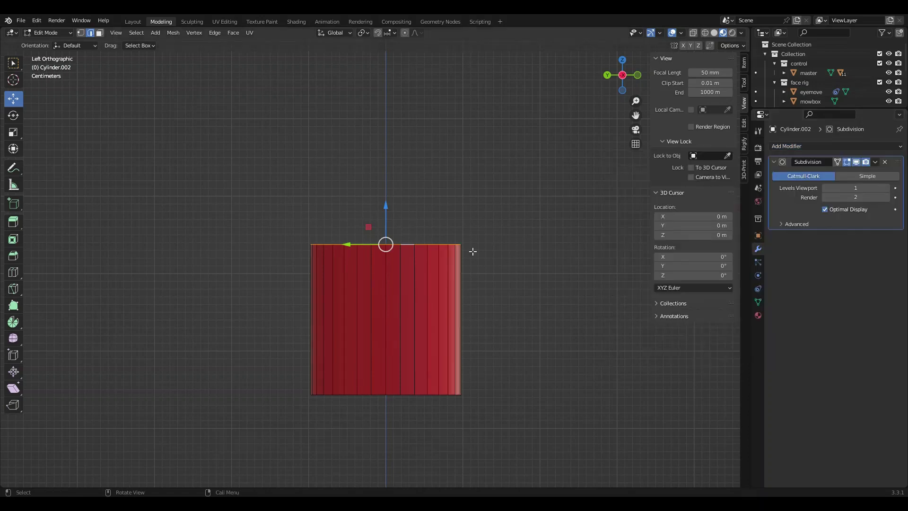
pyautogui.moveTo(391, 216)
pyautogui.mouseDown()
pyautogui.moveTo(392, 191)
pyautogui.moveTo(395, 230)
pyautogui.mouseUp()
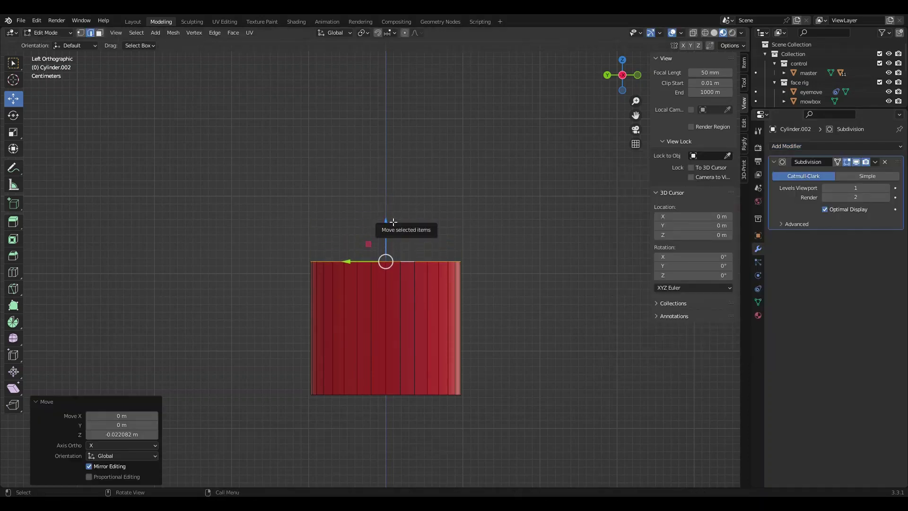
# - Extrude the top edge loop, scale the new loop inward to about 0.312 and raise it above the rim
pyautogui.press('s')
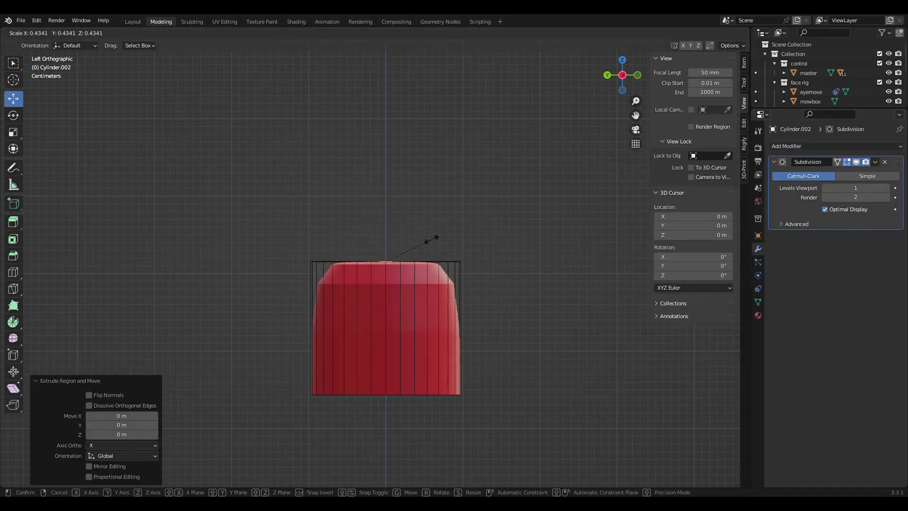
pyautogui.click(412, 244)
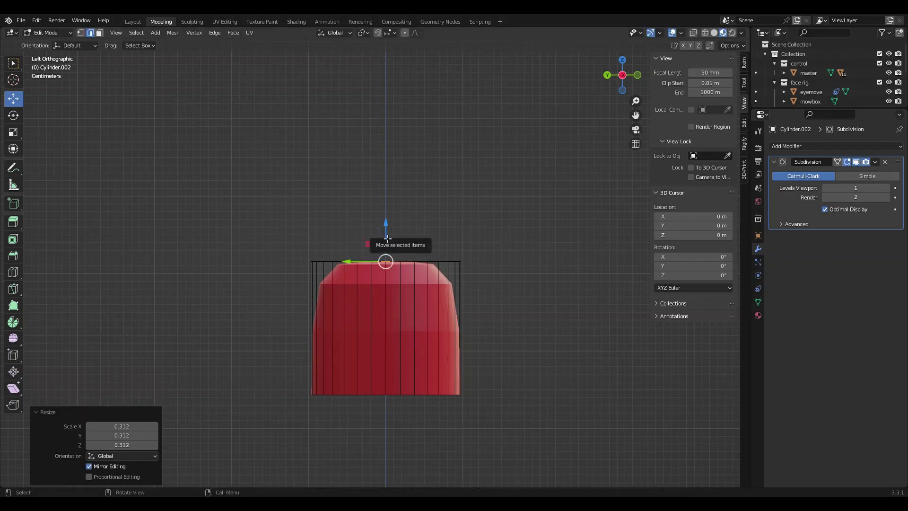
pyautogui.moveTo(387, 239); pyautogui.dragTo(380, 216)
# - Extrude the small top loop up about 0.012 m, scale it inward and merge it at center to close the tip
pyautogui.moveTo(239, 230); pyautogui.dragTo(394, 234, button='middle')
pyautogui.click(622, 79)
pyautogui.press('e')
pyautogui.click(390, 199)
pyautogui.press('s')
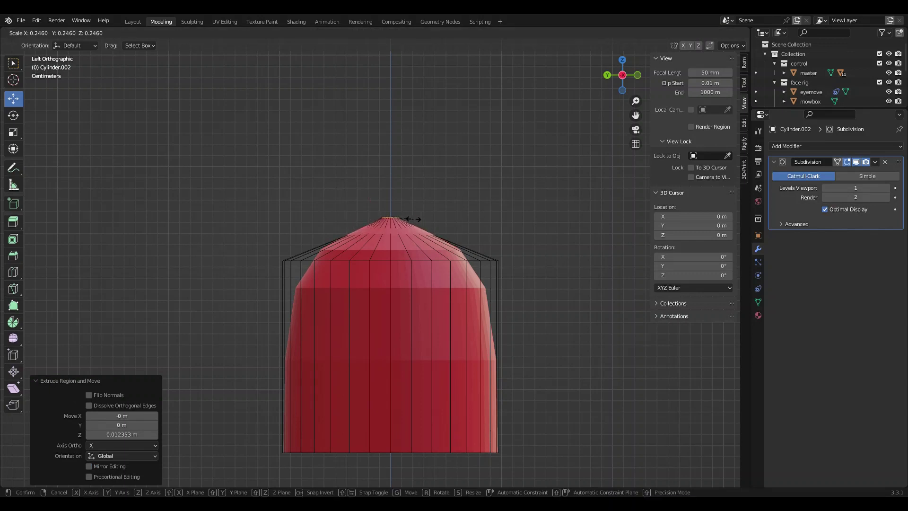
pyautogui.click(412, 220)
pyautogui.press('m')
pyautogui.click(406, 205)
# - Extrude the bottom edge loop inward twice and merge the innermost loop at center to close the underside
pyautogui.keyDown('shift'); pyautogui.moveTo(461, 395); pyautogui.dragTo(438, 271, button='middle'); pyautogui.keyUp('shift')
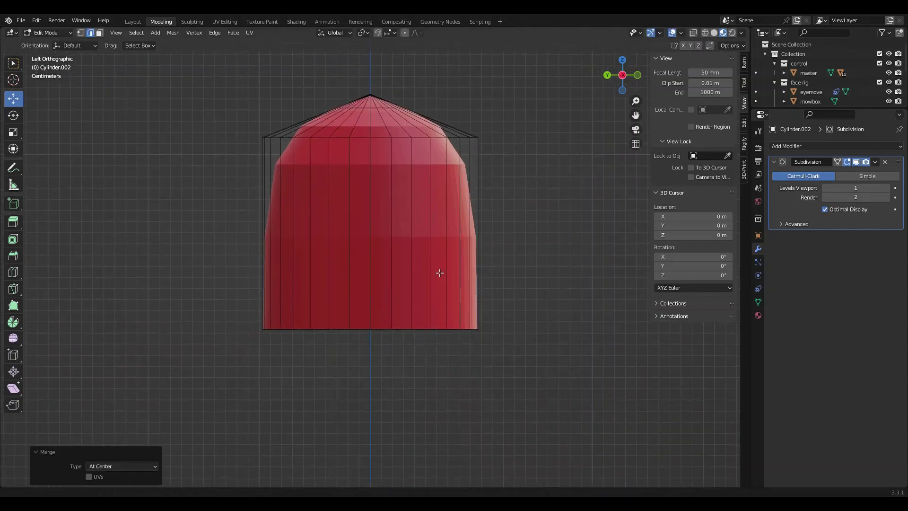
pyautogui.keyDown('alt'); pyautogui.click(420, 335); pyautogui.keyUp('alt')
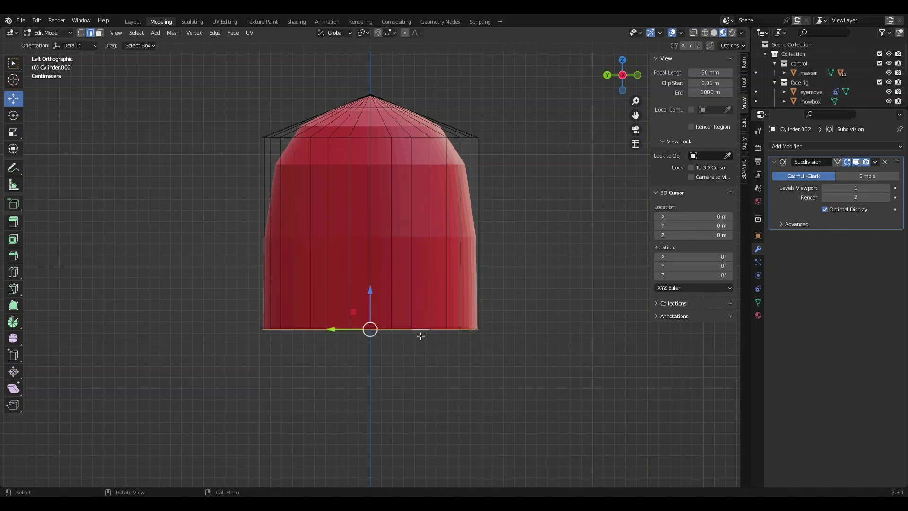
pyautogui.press('s')
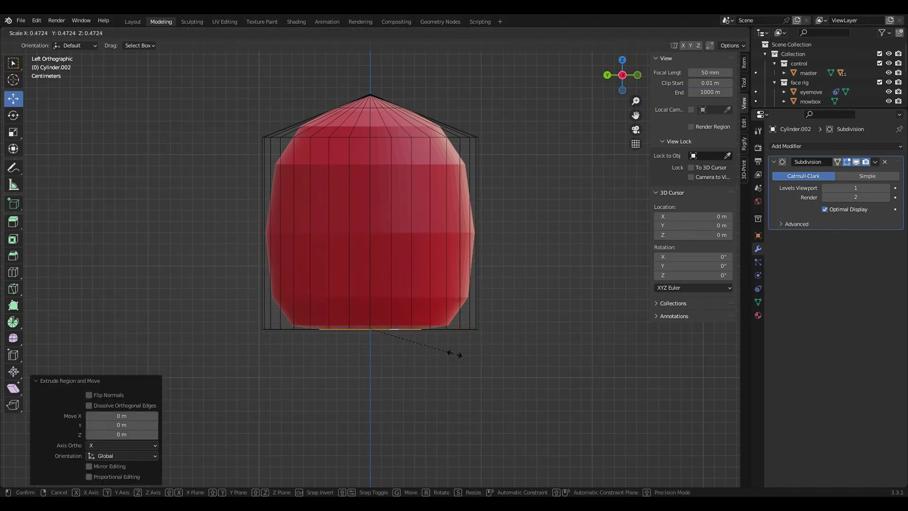
pyautogui.click(458, 357)
pyautogui.press('s')
pyautogui.click(492, 357)
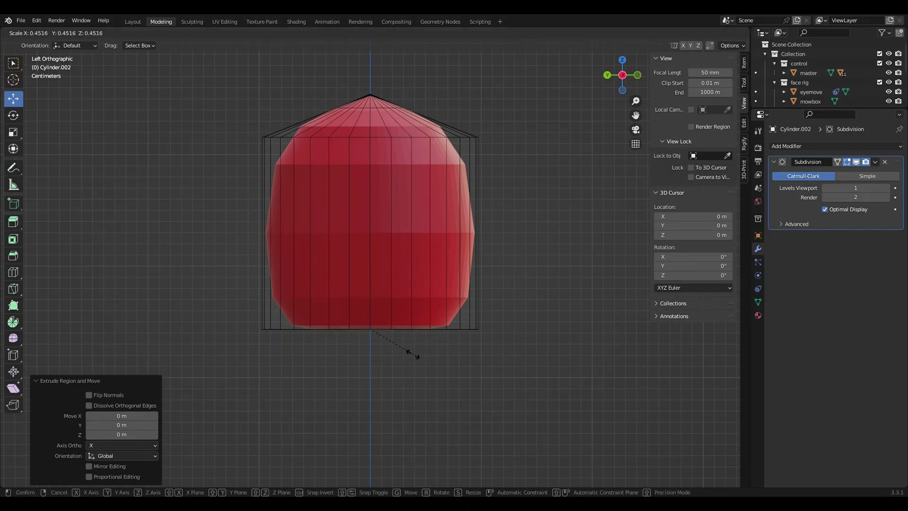
pyautogui.press('m')
pyautogui.click(413, 354)
pyautogui.moveTo(415, 358); pyautogui.dragTo(485, 265, button='middle')
pyautogui.click(620, 71)
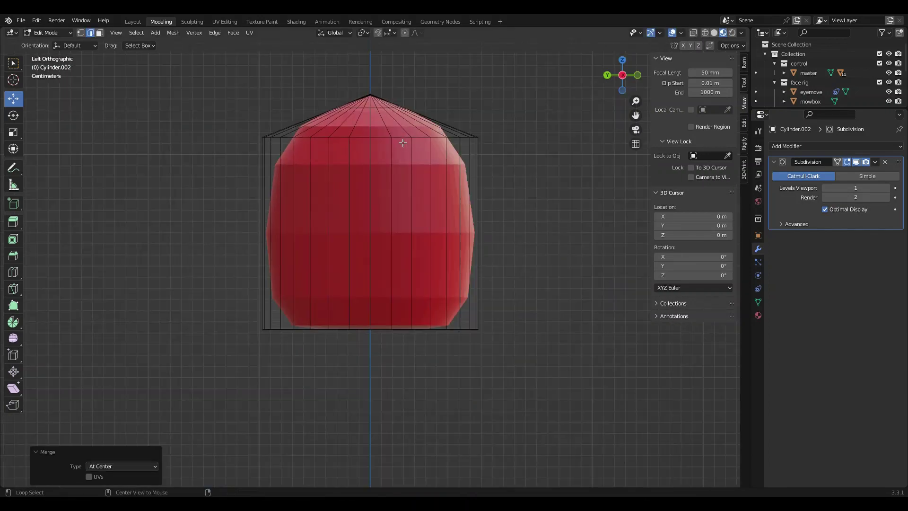
# - Lower the wide shoulder edge loop of the red part by about 0.031 m along Z
pyautogui.keyDown('alt'); pyautogui.click(402, 142); pyautogui.keyUp('alt')
pyautogui.press('g')
pyautogui.press('z')
pyautogui.click(380, 155)
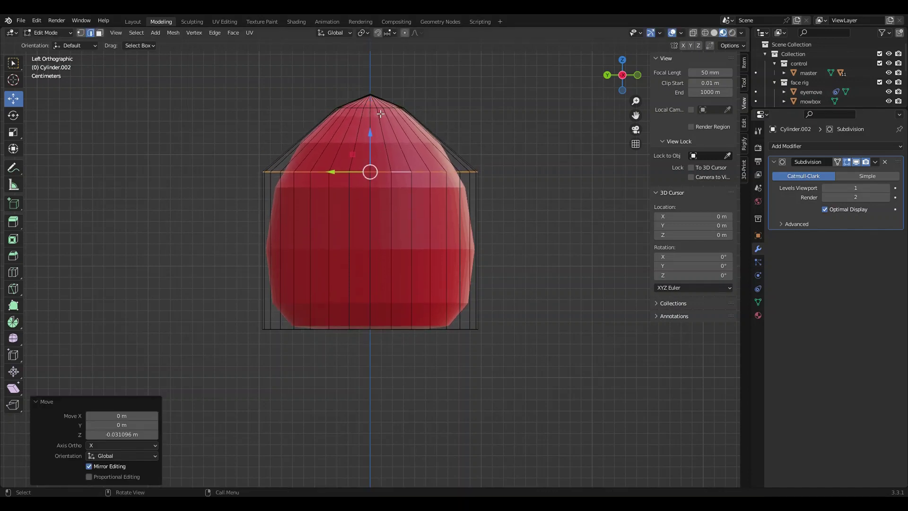
# - Lower the small edge loop below the tip by about 0.011 m along Z and widen it by a factor of about 1.2
pyautogui.keyDown('alt'); pyautogui.click(380, 114); pyautogui.keyUp('alt')
pyautogui.click(372, 103)
pyautogui.press('g')
pyautogui.press('z')
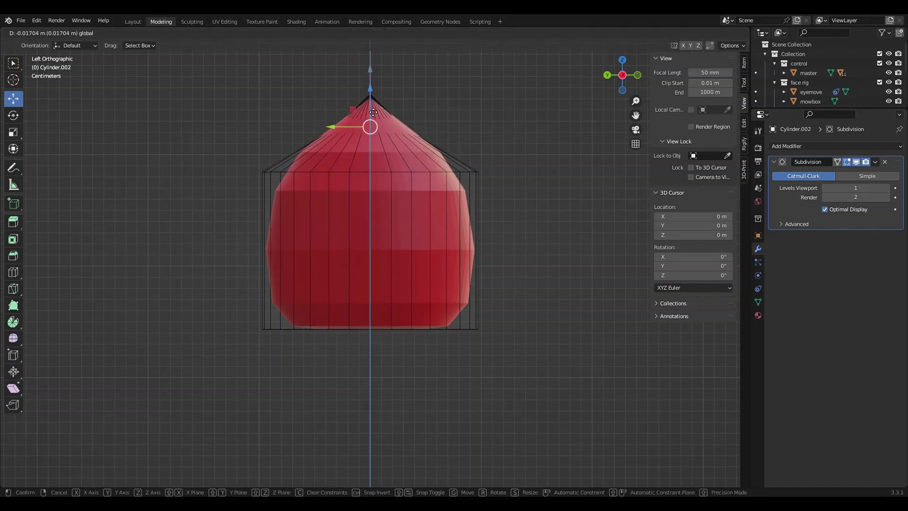
pyautogui.click(383, 105)
pyautogui.press('s')
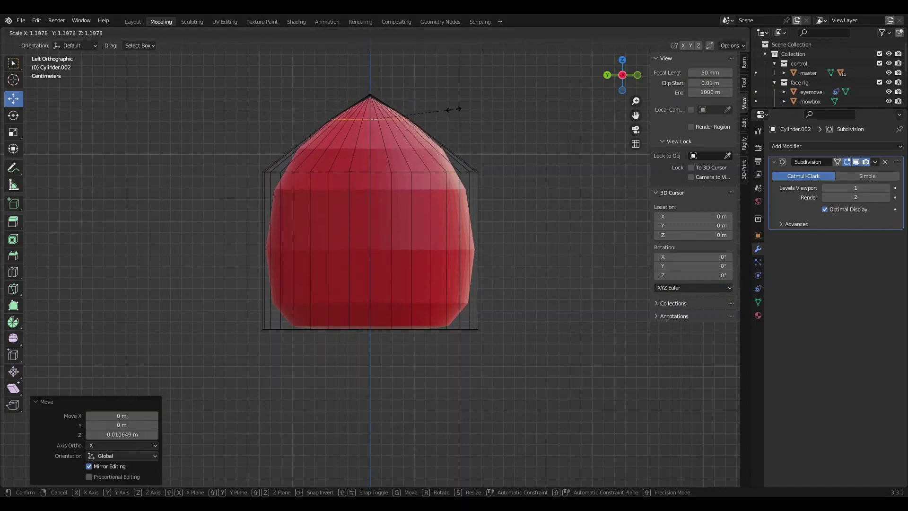
pyautogui.click(462, 110)
# - Move the underside's center vertex and its surrounding inner ring slightly down along Z to round the bottom
pyautogui.moveTo(396, 251); pyautogui.dragTo(402, 232, button='middle')
pyautogui.click(81, 32)
pyautogui.click(366, 340)
pyautogui.keyDown('alt'); pyautogui.click(386, 326); pyautogui.keyUp('alt')
pyautogui.hotkey('ctrl', 'z')
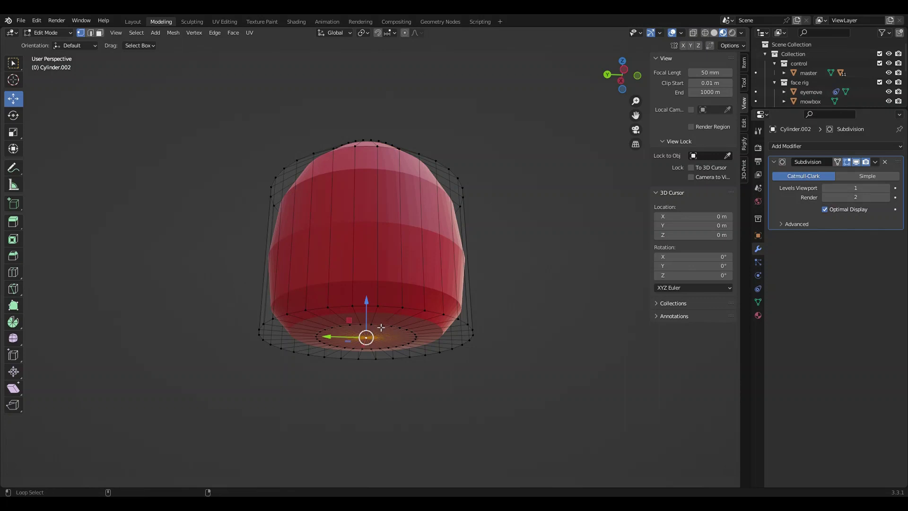
pyautogui.keyDown('alt'); pyautogui.click(381, 327); pyautogui.keyUp('alt')
pyautogui.click(624, 73)
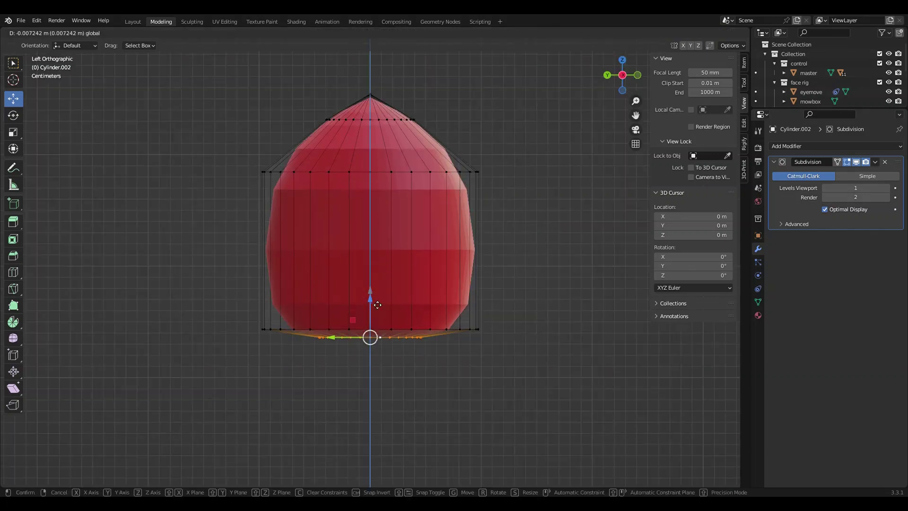
pyautogui.moveTo(371, 294); pyautogui.dragTo(372, 298)
pyautogui.click(233, 235)
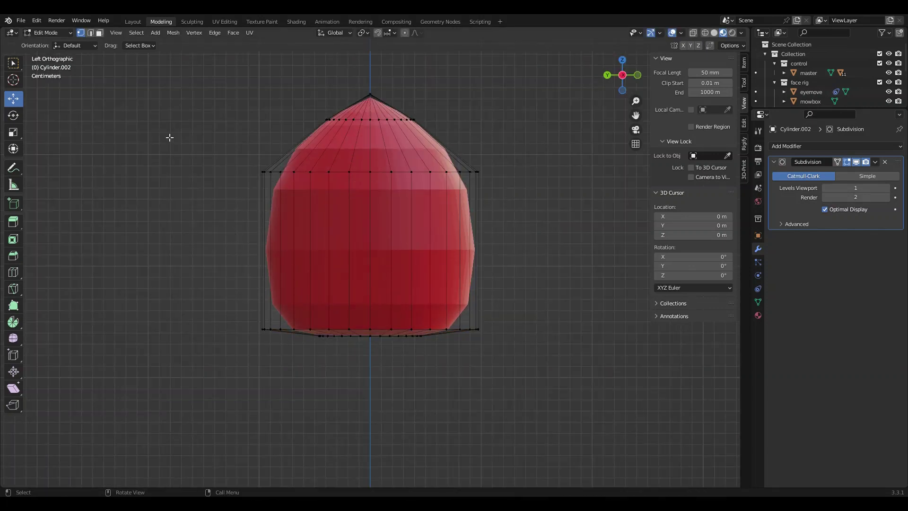
# - Return to the Layout workspace and apply the red part's Subdivision modifier
pyautogui.click(133, 22)
pyautogui.click(756, 315)
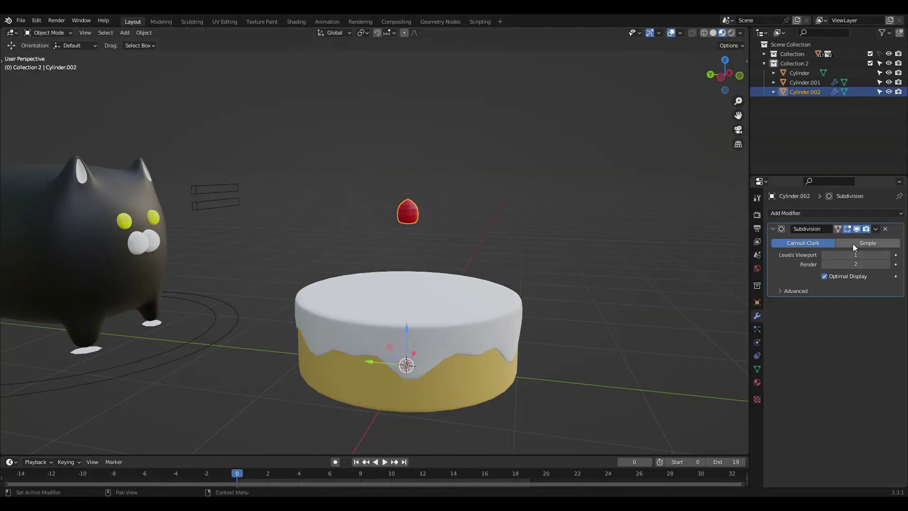
pyautogui.click(875, 229)
pyautogui.click(867, 241)
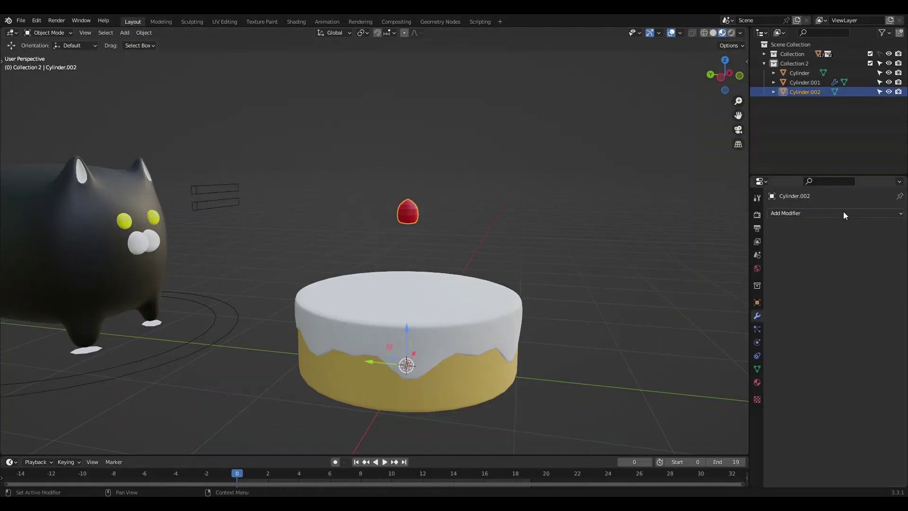
# - Add a new Subdivision Surface modifier to the red part and shade it smooth
pyautogui.click(844, 215)
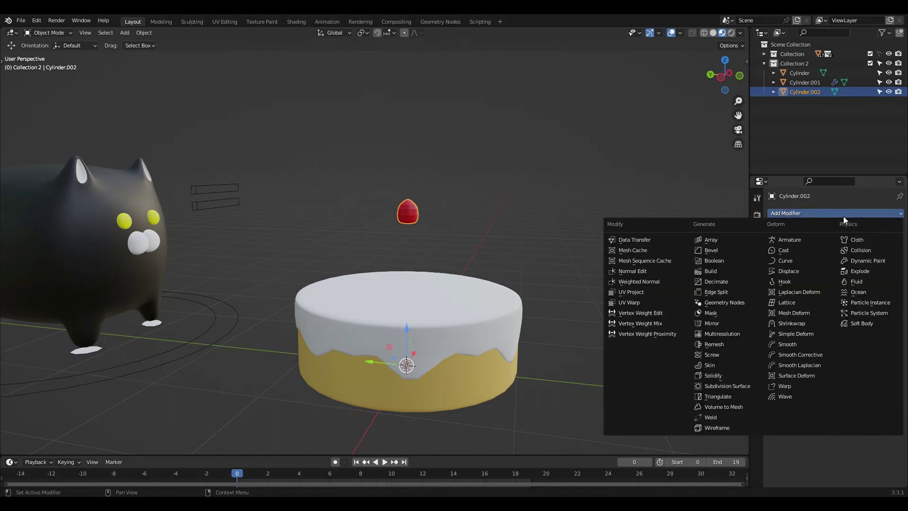
pyautogui.click(723, 378)
pyautogui.rightClick(399, 202)
pyautogui.click(405, 202)
# - Insert single horizontal loop cuts midway between the existing edge loops, from below the tip down to near the base
pyautogui.click(161, 22)
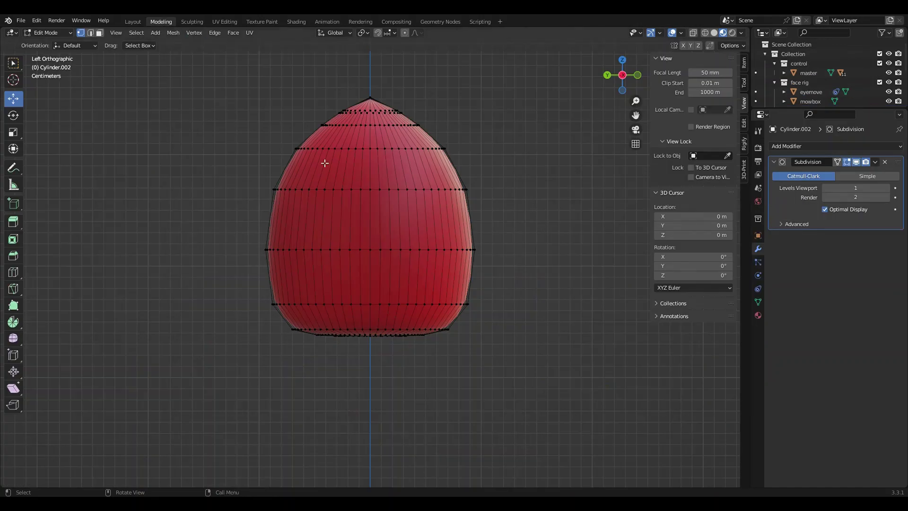
pyautogui.keyDown('shift'); pyautogui.moveTo(471, 137); pyautogui.dragTo(494, 212, button='middle'); pyautogui.keyUp('shift')
pyautogui.scroll(4, 478, 223)
pyautogui.scroll(-2, 473, 152)
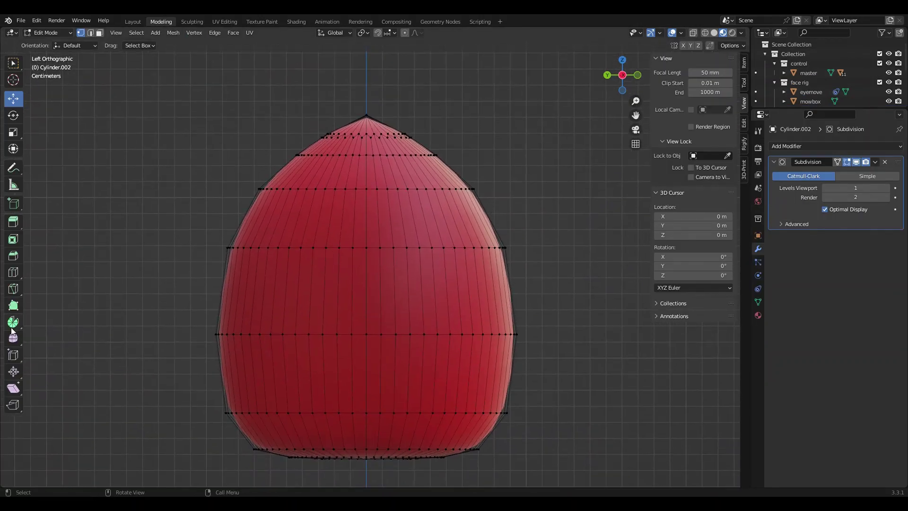
pyautogui.click(13, 272)
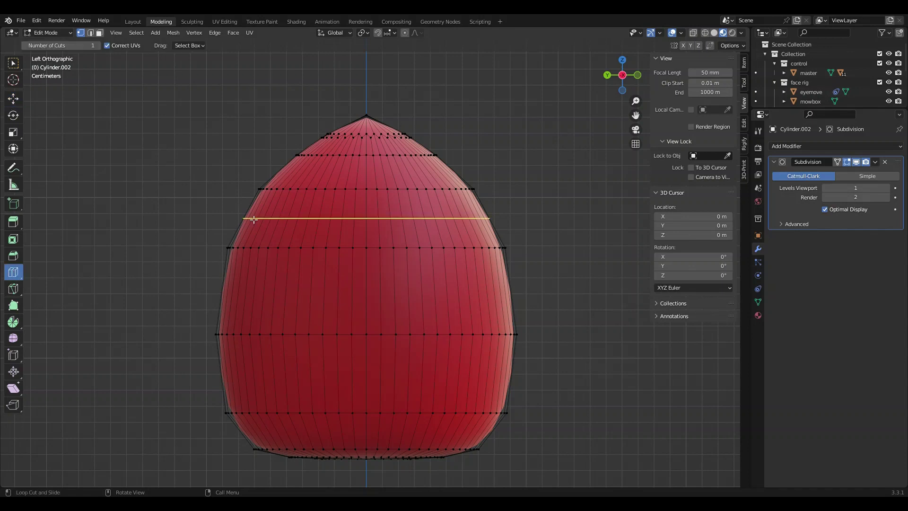
pyautogui.click(326, 178)
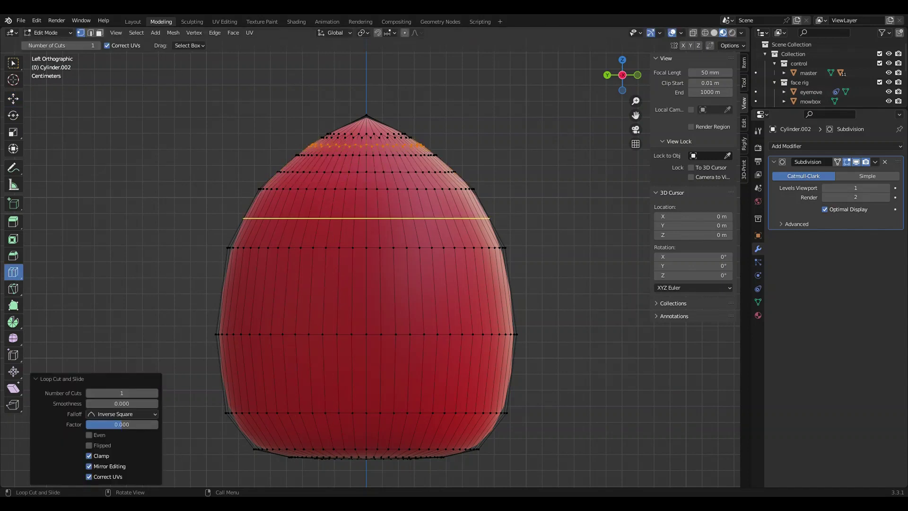
pyautogui.click(326, 215)
pyautogui.click(310, 266)
pyautogui.click(264, 373)
pyautogui.click(264, 429)
# - In wireframe, select the middle rings of vertices, apply Checker Deselect and scale the remaining ones by about 0.886
pyautogui.click(704, 33)
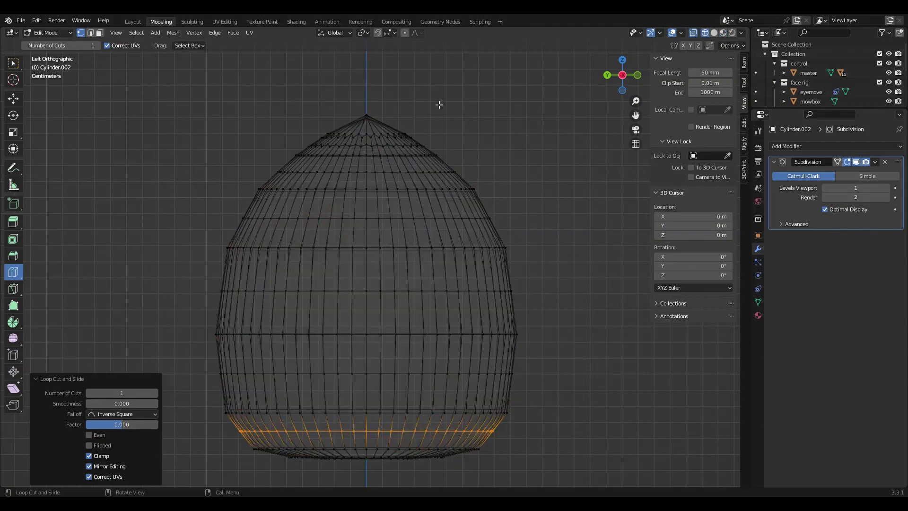
pyautogui.click(14, 99)
pyautogui.scroll(-2, 184, 175)
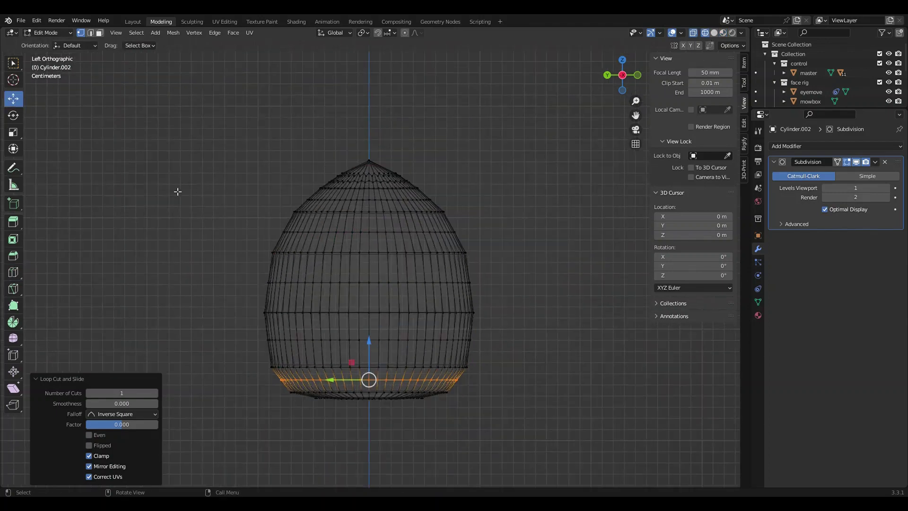
pyautogui.moveTo(178, 185); pyautogui.dragTo(511, 388)
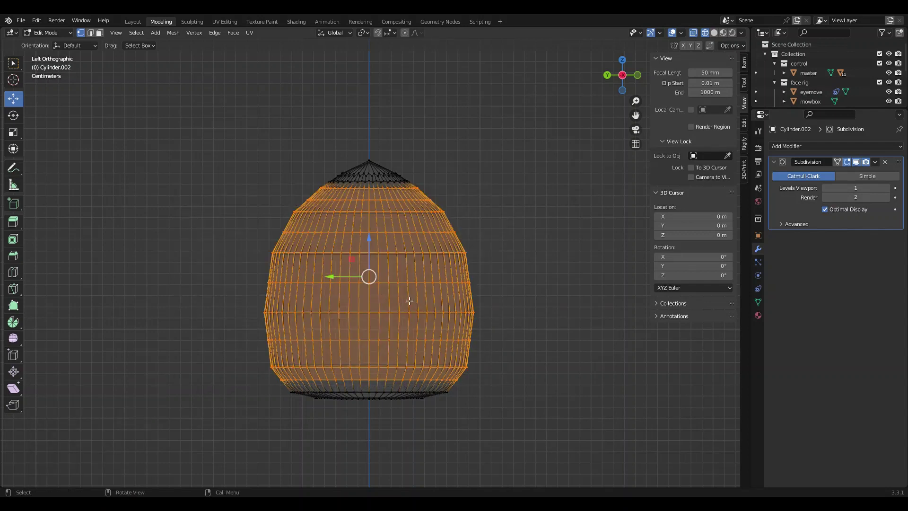
pyautogui.click(136, 33)
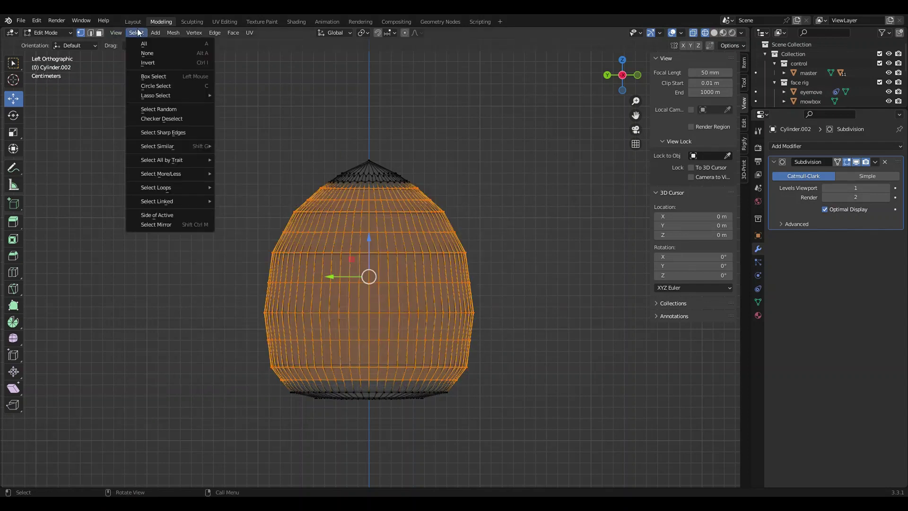
pyautogui.click(161, 119)
pyautogui.press('s')
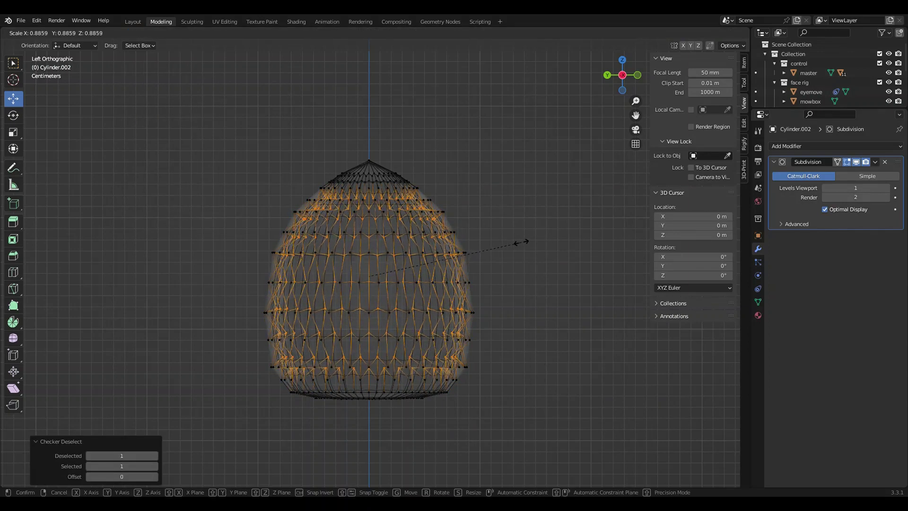
pyautogui.click(521, 243)
# - Switch the viewport to Material Preview and scale the selected strawberry vertices by about 1.008
pyautogui.click(714, 32)
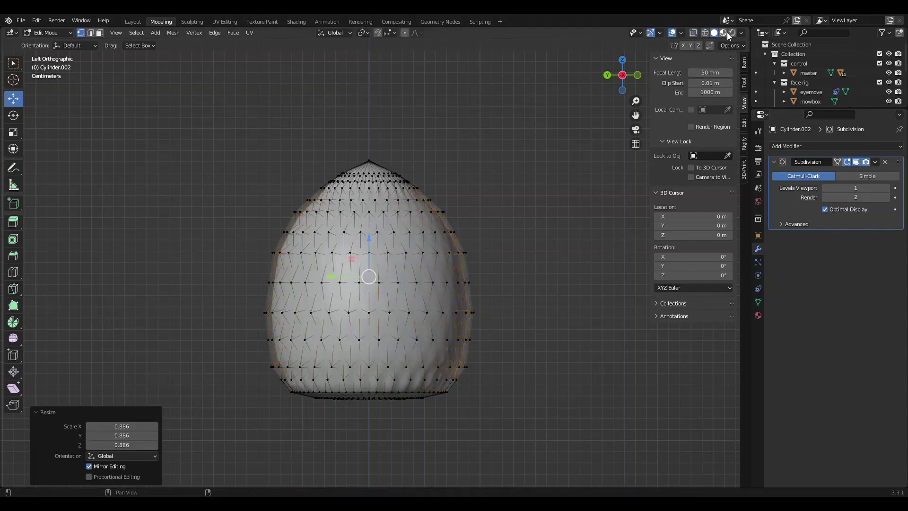
pyautogui.click(723, 32)
pyautogui.moveTo(479, 138); pyautogui.dragTo(618, 138, button='middle')
pyautogui.scroll(5, 556, 247)
pyautogui.press('s')
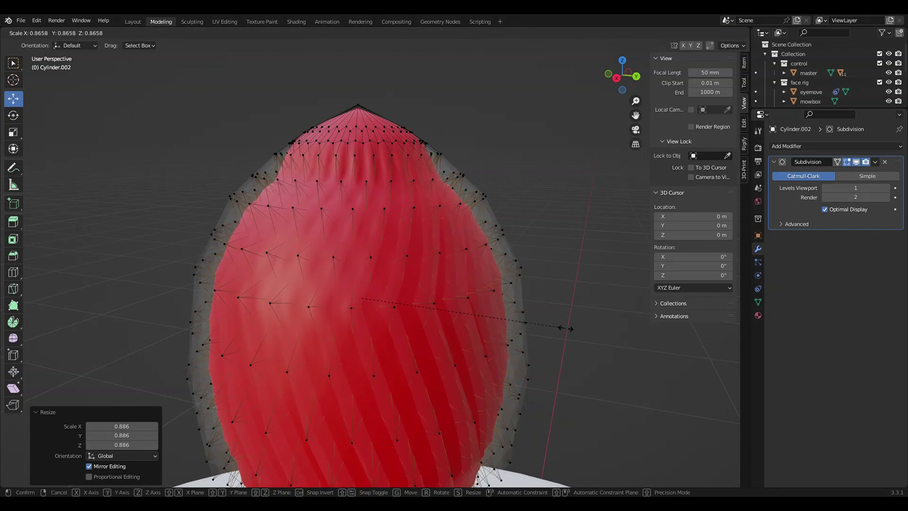
pyautogui.click(601, 327)
# - In a front wireframe view, select the rings of vertices at the strawberry's tip and scale them by about 0.797
pyautogui.click(636, 77)
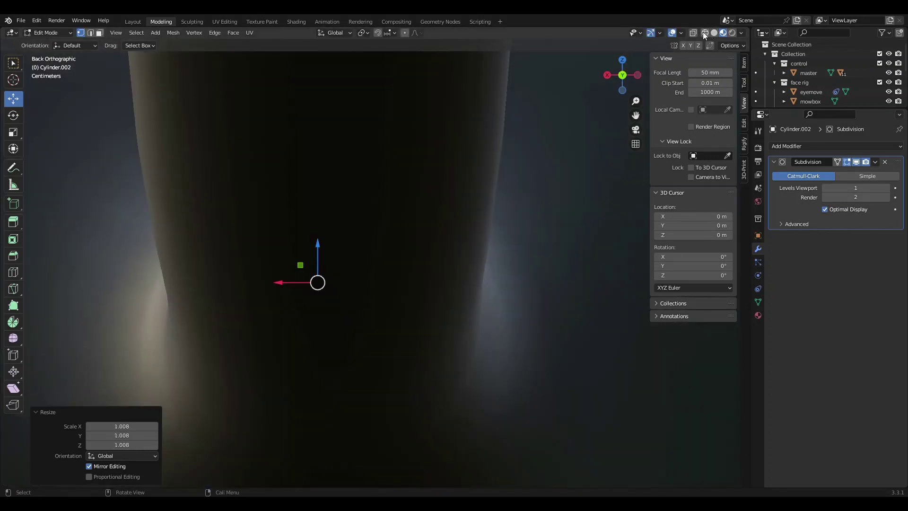
pyautogui.click(624, 76)
pyautogui.keyDown('shift'); pyautogui.moveTo(639, 51); pyautogui.dragTo(541, 89, button='middle'); pyautogui.keyUp('shift')
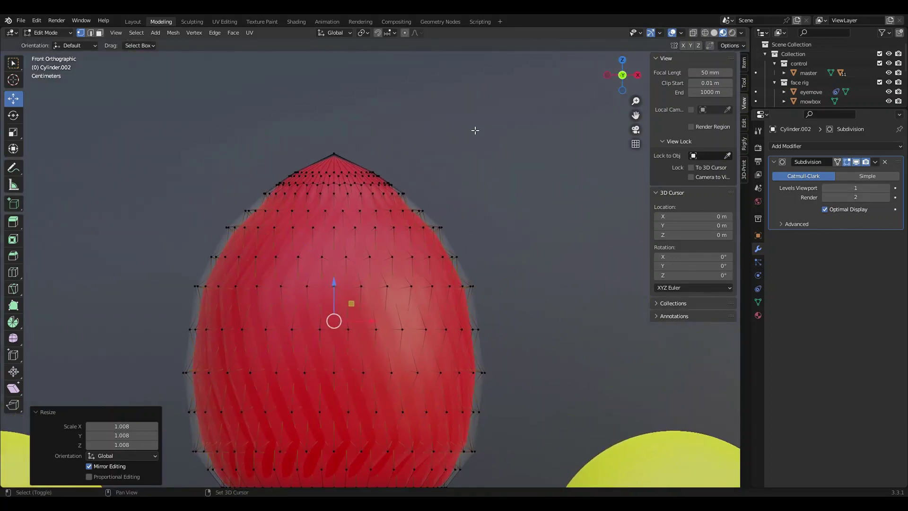
pyautogui.click(705, 34)
pyautogui.moveTo(208, 122)
pyautogui.mouseDown()
pyautogui.moveTo(476, 199)
pyautogui.moveTo(468, 193)
pyautogui.moveTo(479, 191)
pyautogui.mouseUp()
pyautogui.press('s')
pyautogui.click(440, 187)
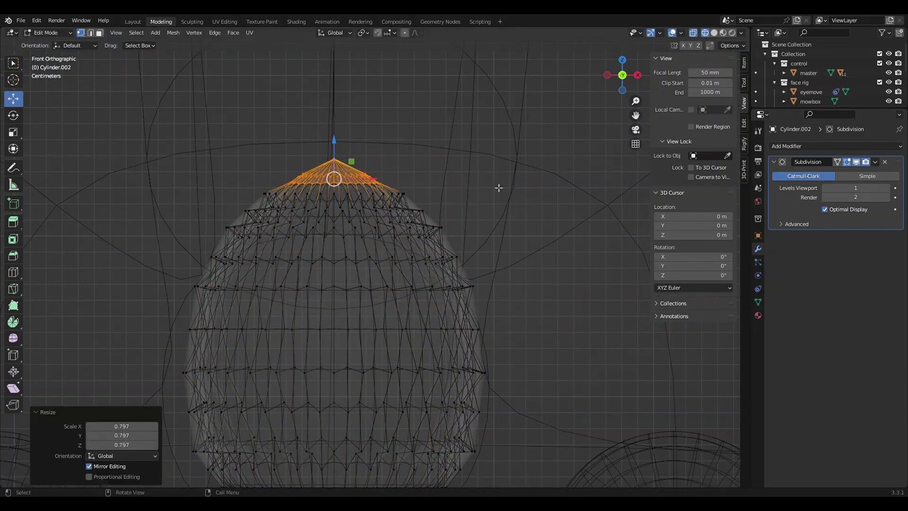
# - In Material Preview, lower the strawberry's single tip vertex by about 0.004 m along Z to flatten the point
pyautogui.click(722, 32)
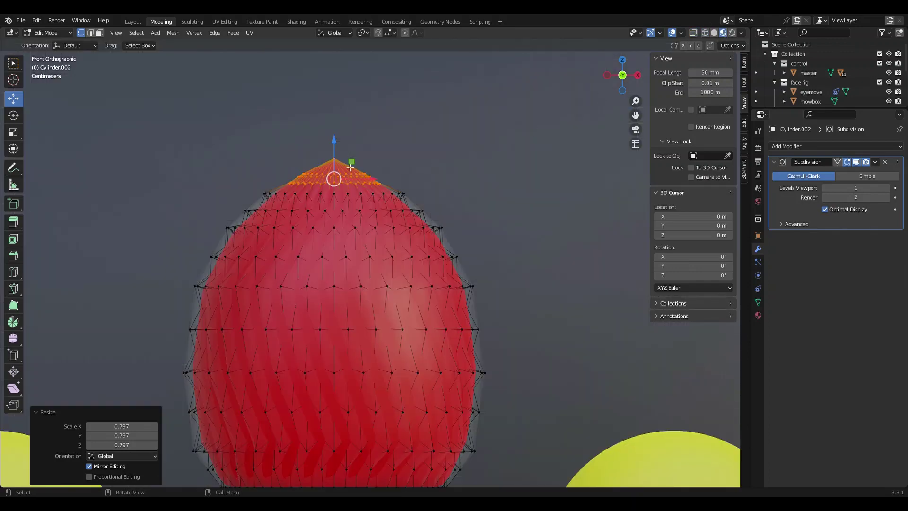
pyautogui.moveTo(335, 168); pyautogui.dragTo(336, 159)
pyautogui.click(336, 163)
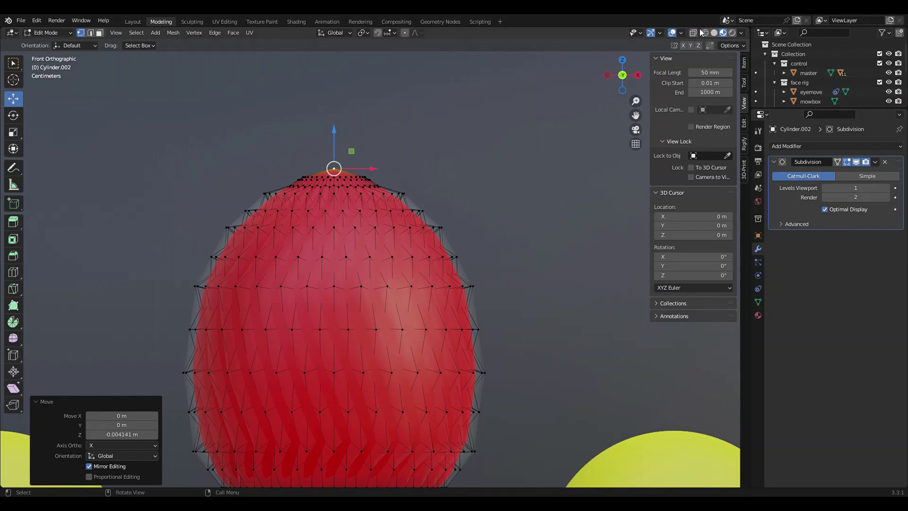
# - Switch to Solid shading and turn on the Subdivision modifier's On Cage display for the strawberry
pyautogui.click(705, 32)
pyautogui.click(714, 33)
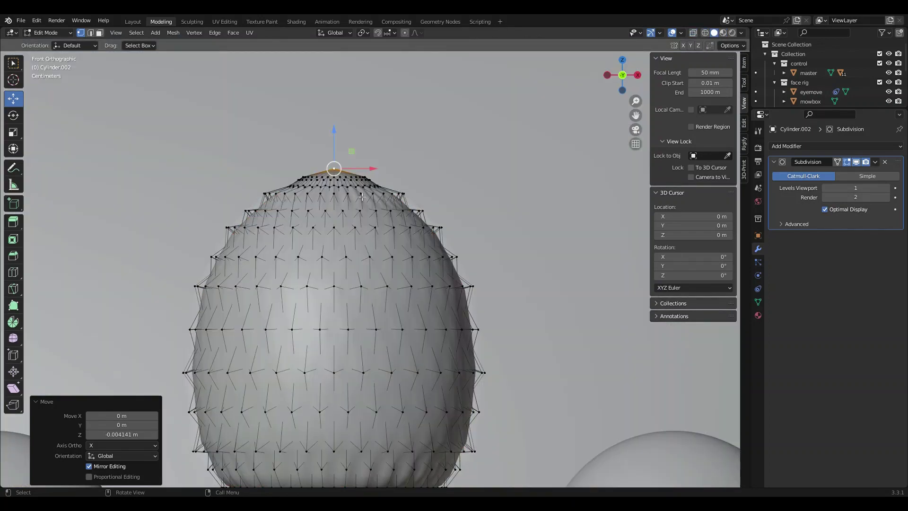
pyautogui.click(837, 162)
# - From the side view, select the whole strawberry mesh and move it down about 0.615 m along Z onto the cake's top
pyautogui.moveTo(350, 200); pyautogui.dragTo(591, 227, button='middle')
pyautogui.scroll(-4, 454, 203)
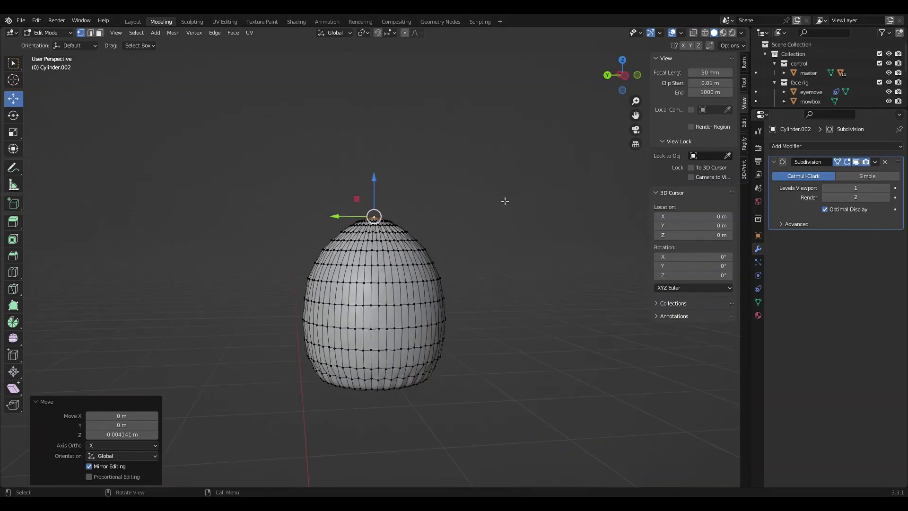
pyautogui.click(620, 77)
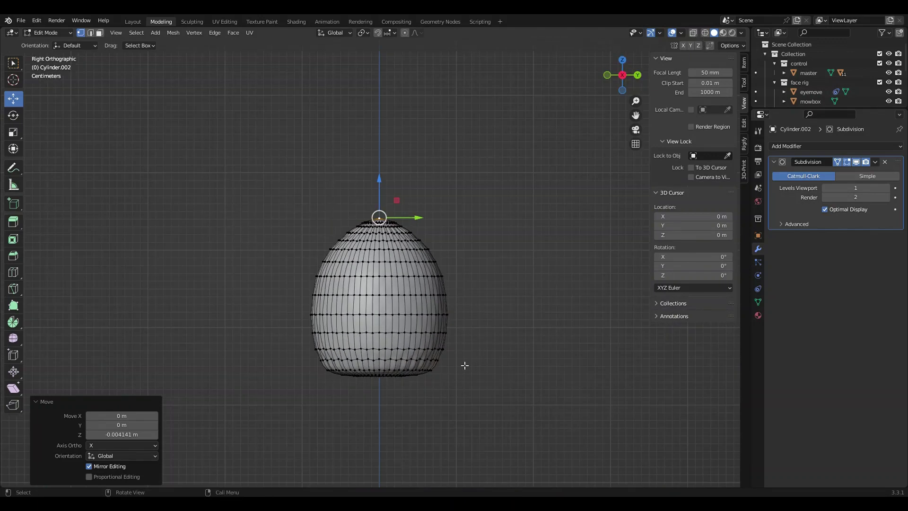
pyautogui.moveTo(376, 373); pyautogui.dragTo(474, 255, button='middle')
pyautogui.scroll(-5, 425, 208)
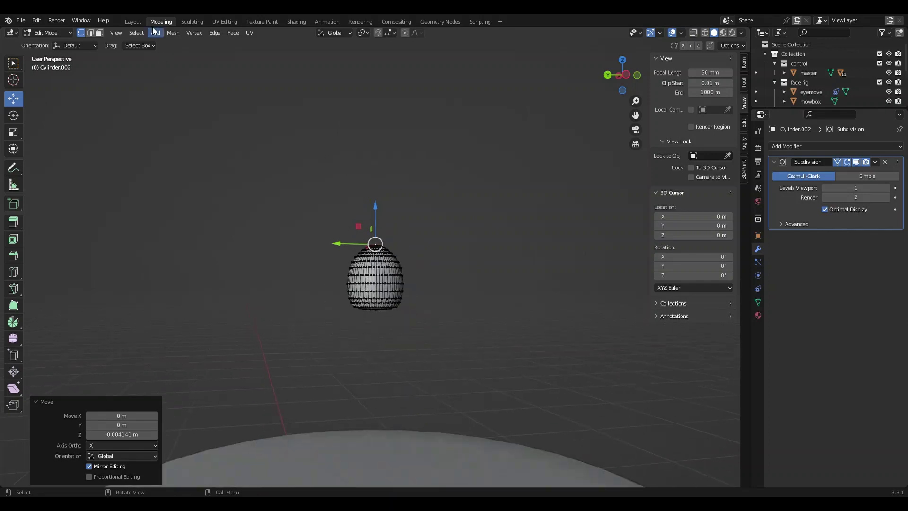
pyautogui.click(621, 76)
pyautogui.press('a')
pyautogui.scroll(4, 385, 257)
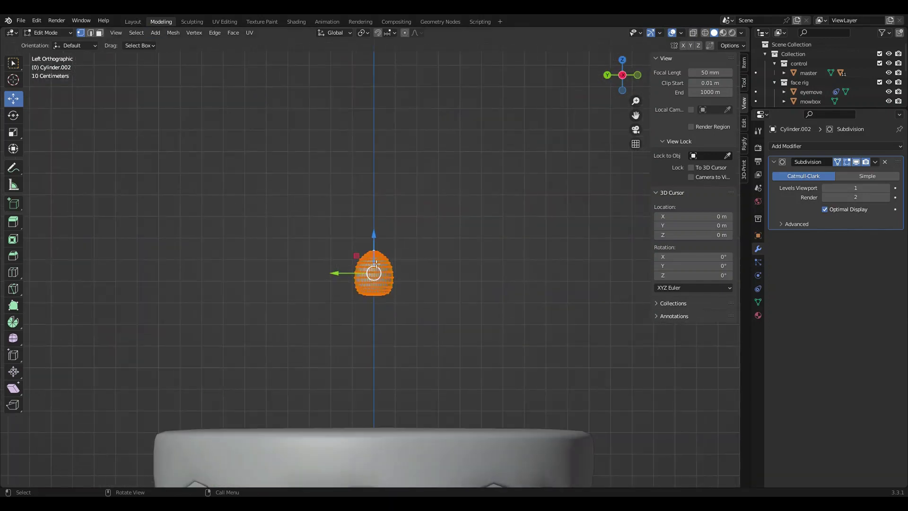
pyautogui.press('g')
pyautogui.press('z')
pyautogui.click(384, 392)
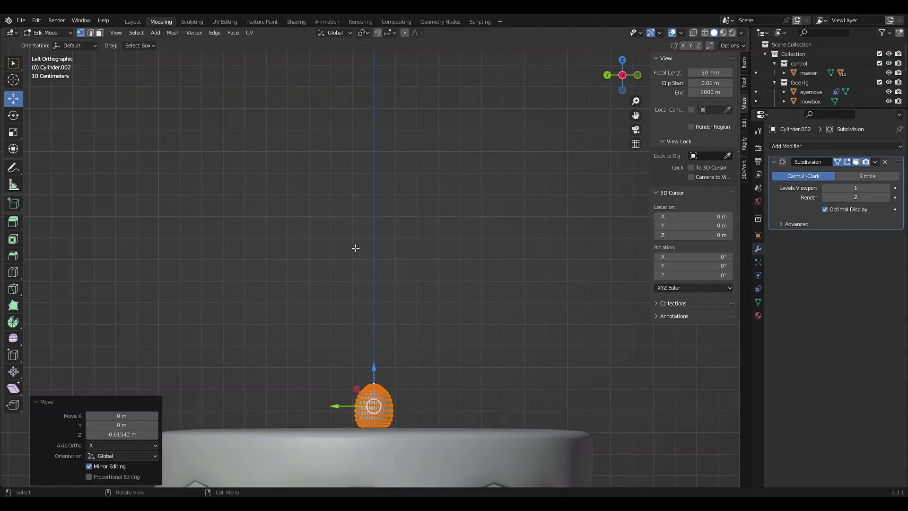
# - Move the strawberry along Y to the cake's rim on the cat's side and check its placement in the Layout workspace
pyautogui.moveTo(359, 249); pyautogui.dragTo(359, 348, button='middle')
pyautogui.click(622, 74)
pyautogui.moveTo(371, 234); pyautogui.dragTo(372, 64)
pyautogui.click(140, 21)
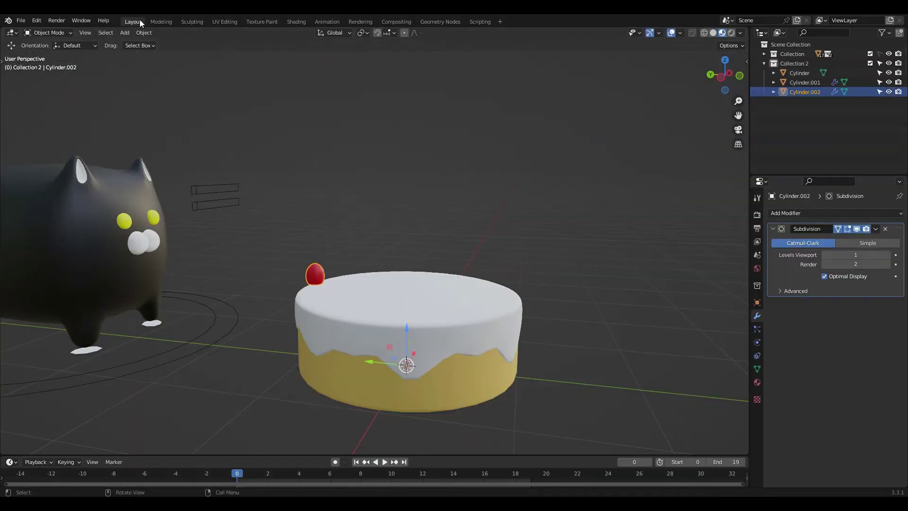
pyautogui.moveTo(330, 276); pyautogui.dragTo(362, 253, button='middle')
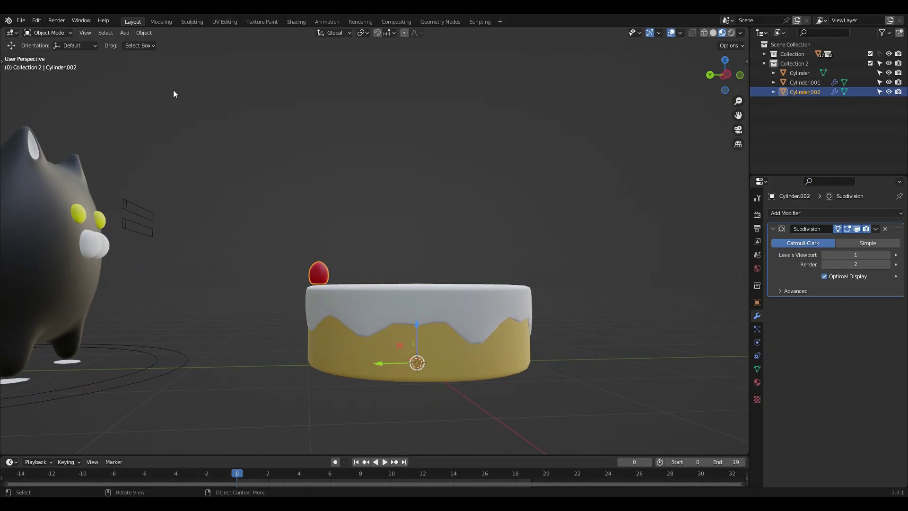
# - Scale the whole strawberry mesh down, lower it about 0.032 m onto the icing, and check it in the Layout workspace
pyautogui.click(162, 22)
pyautogui.moveTo(371, 75); pyautogui.dragTo(372, 84)
pyautogui.click(558, 83)
pyautogui.press('a')
pyautogui.click(608, 77)
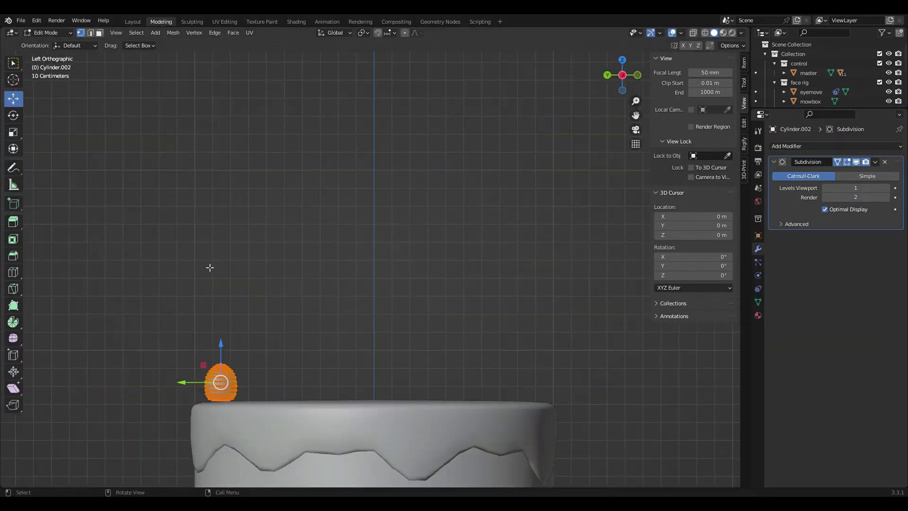
pyautogui.moveTo(223, 367); pyautogui.dragTo(229, 371)
pyautogui.press('s')
pyautogui.click(283, 370)
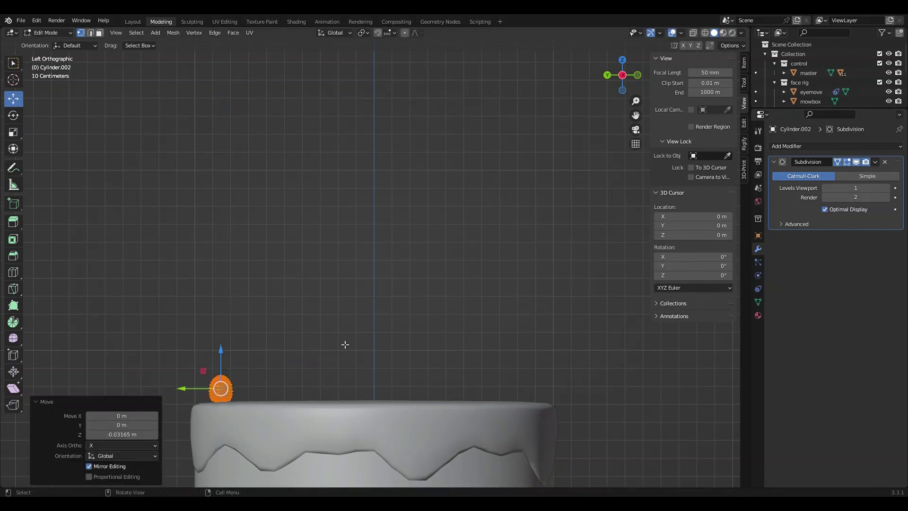
pyautogui.keyDown('shift'); pyautogui.moveTo(343, 359); pyautogui.dragTo(403, 287, button='middle'); pyautogui.keyUp('shift')
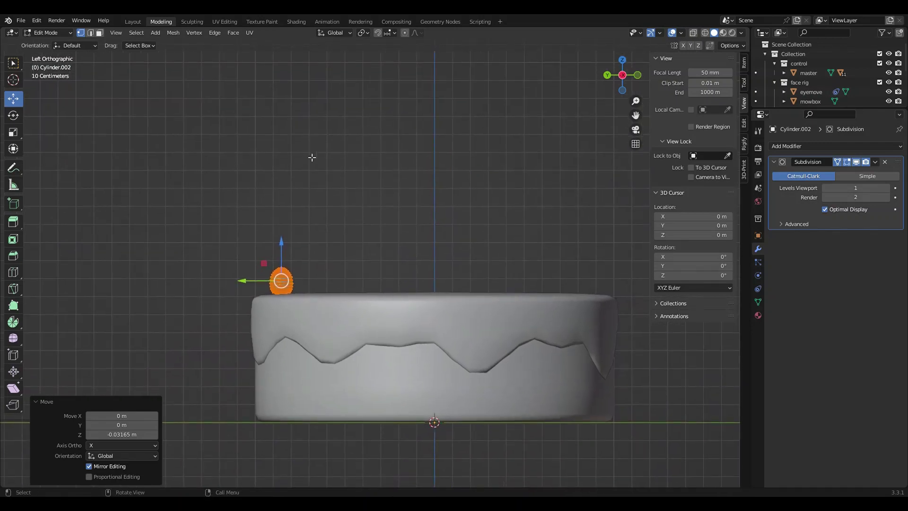
pyautogui.click(133, 21)
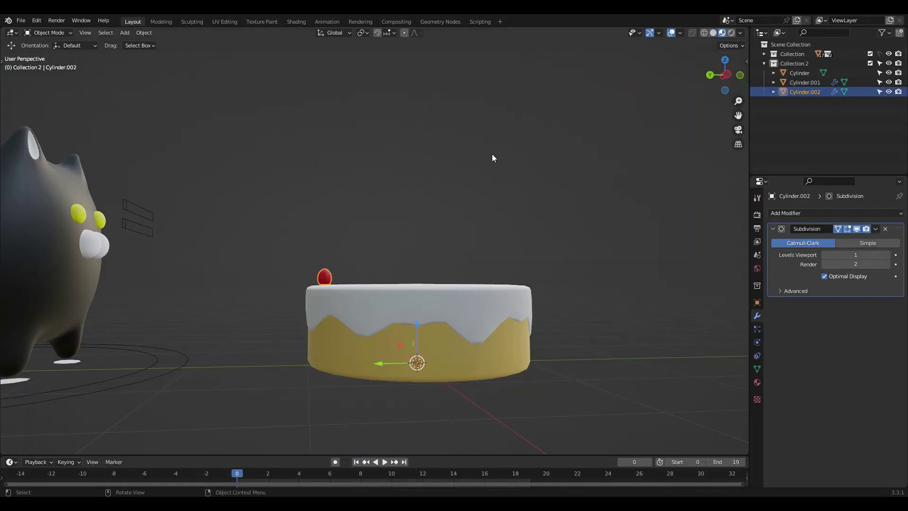
pyautogui.moveTo(492, 158); pyautogui.dragTo(520, 158, button='middle')
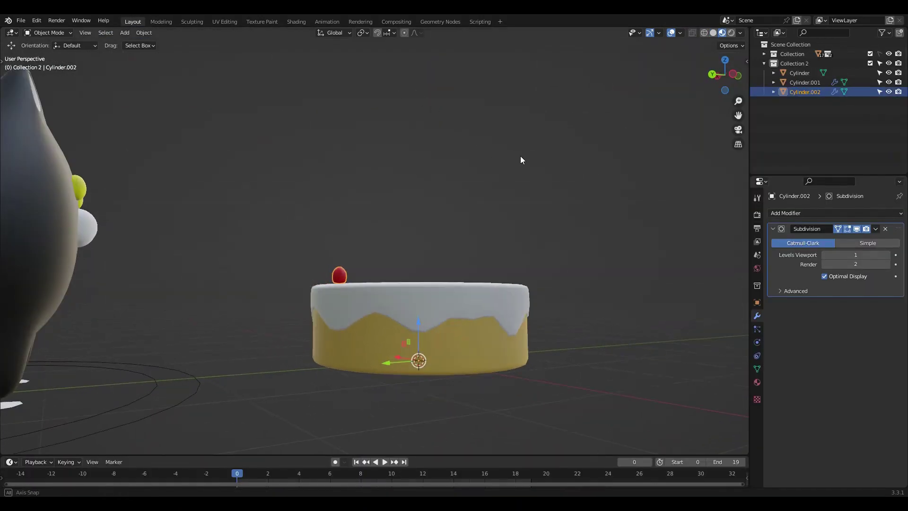
# - In the Modeling workspace, move the strawberry about 0.066 m along negative Y, inward from the rim, and about 0.004 m down
pyautogui.click(161, 21)
pyautogui.scroll(4, 199, 302)
pyautogui.press('g')
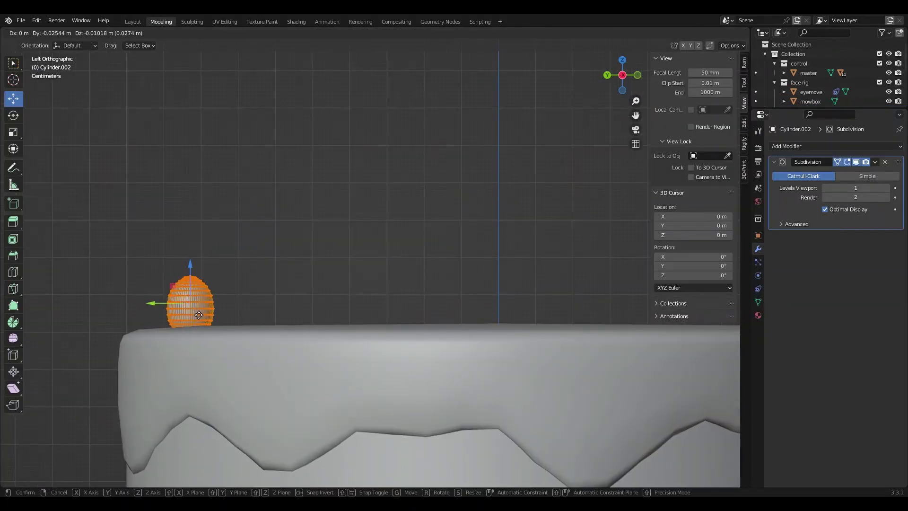
pyautogui.click(213, 312)
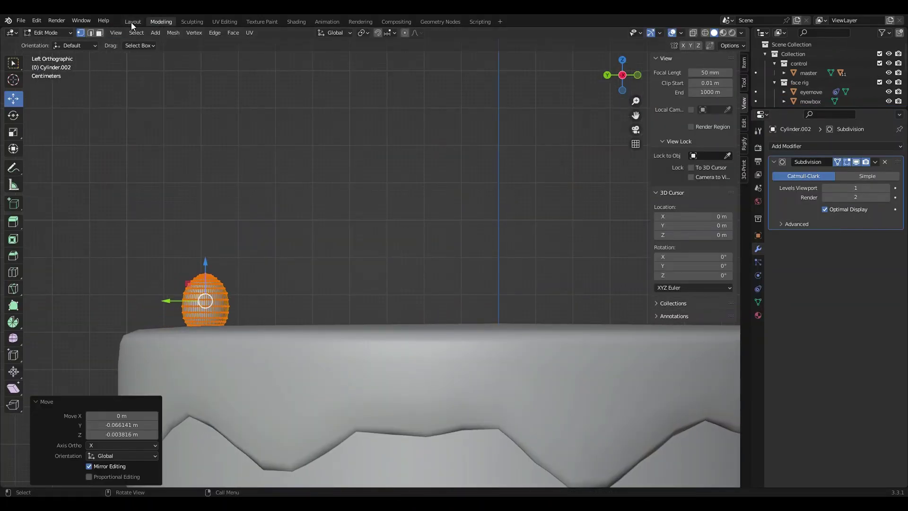
# - Return to the Layout workspace, view the cake from the top and add a Plain Axes empty at its centre
pyautogui.click(133, 22)
pyautogui.moveTo(405, 137); pyautogui.dragTo(336, 266, button='middle')
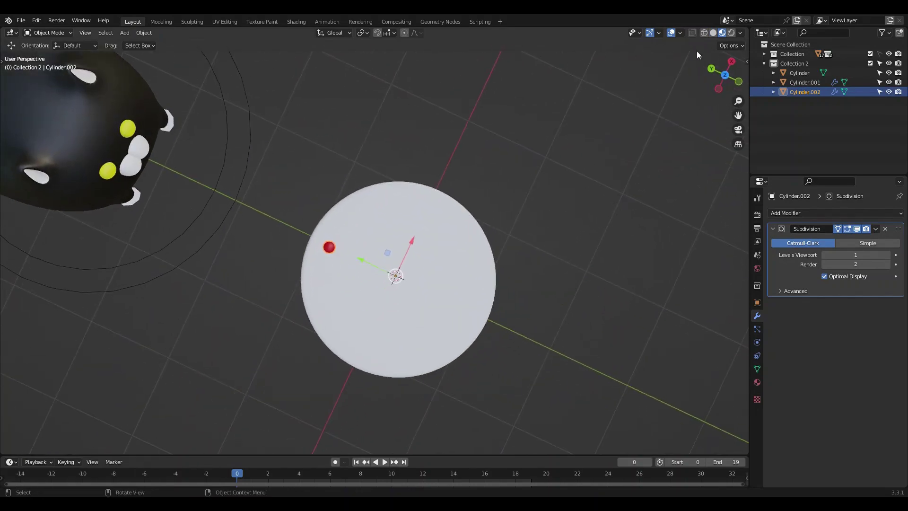
pyautogui.click(727, 75)
pyautogui.click(727, 76)
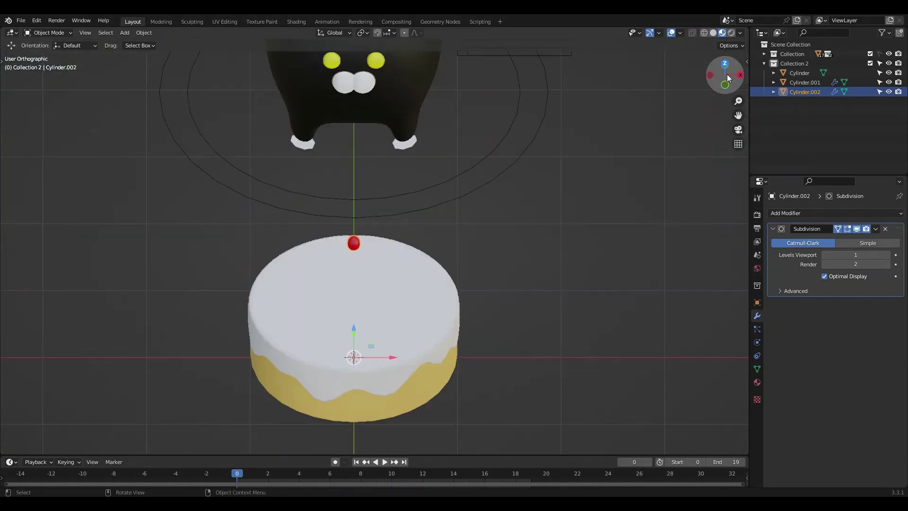
pyautogui.click(124, 33)
pyautogui.moveTo(152, 138)
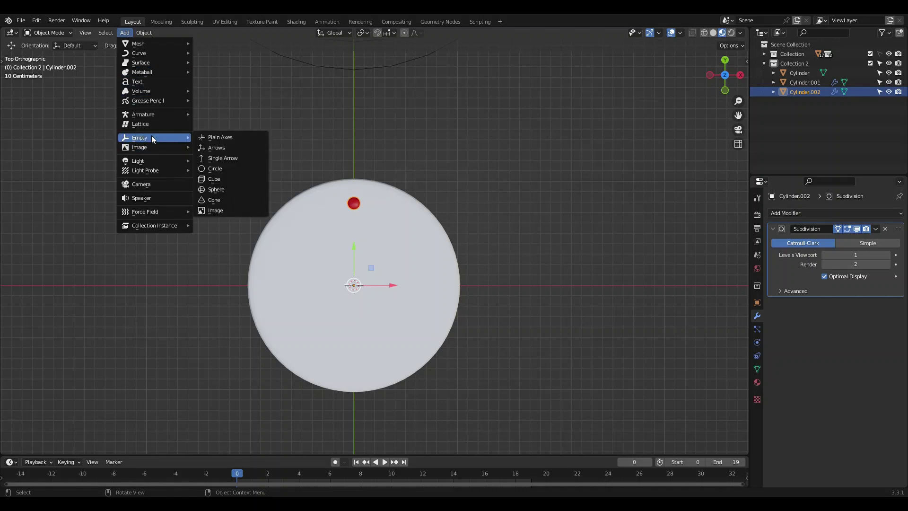
pyautogui.click(239, 137)
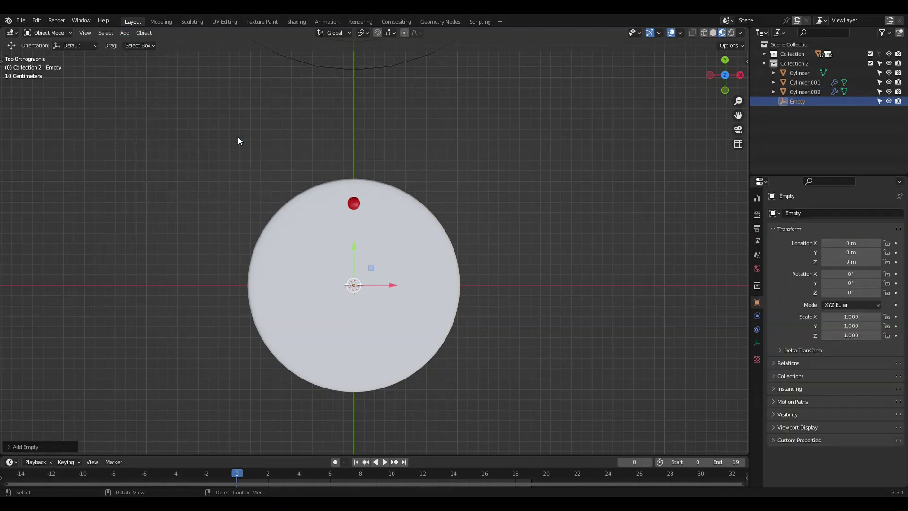
# - Add an Array modifier to the strawberry and set its count to 17
pyautogui.click(356, 207)
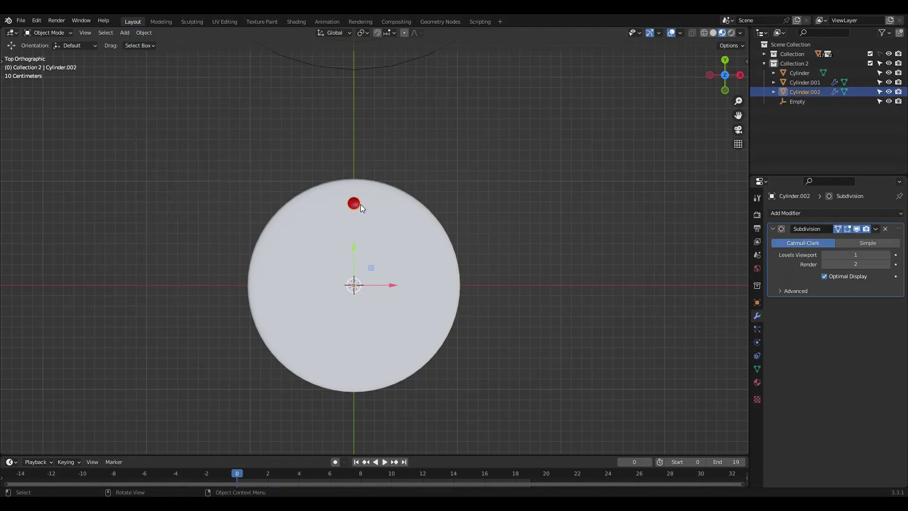
pyautogui.click(778, 214)
pyautogui.click(743, 240)
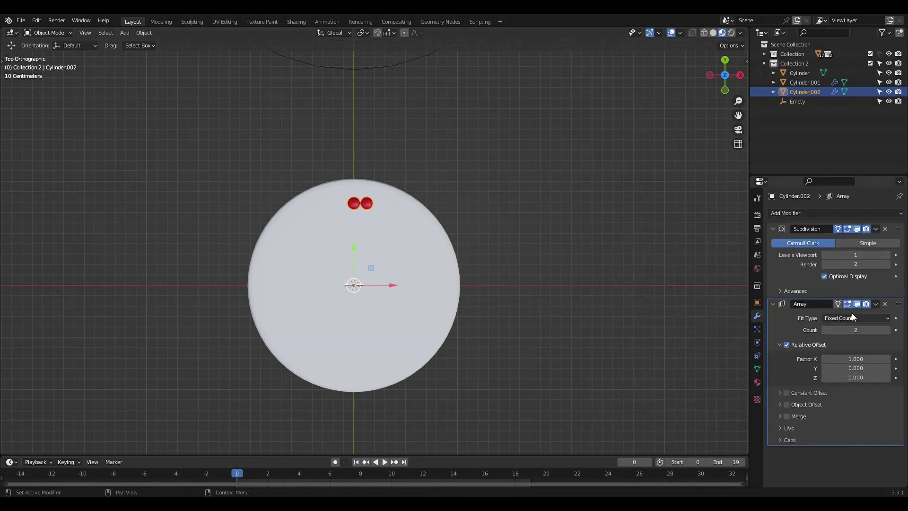
pyautogui.moveTo(855, 330); pyautogui.dragTo(882, 330)
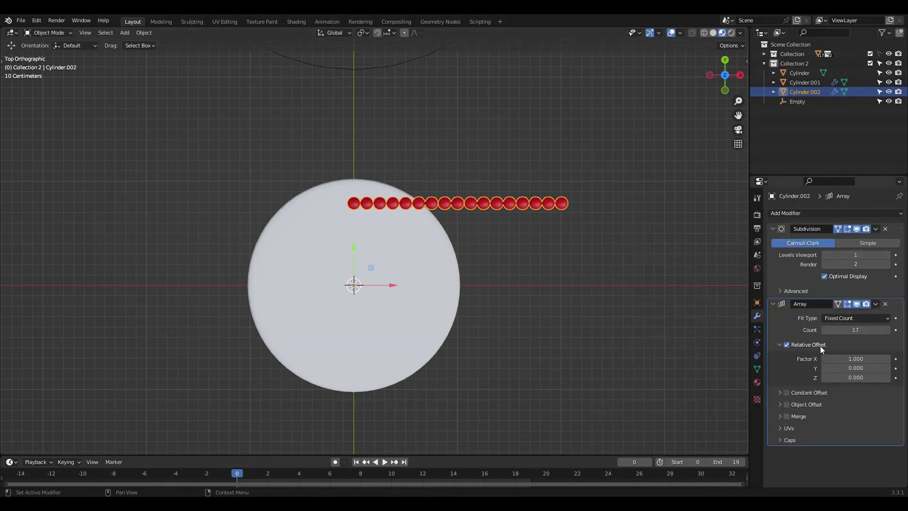
# - Turn off the array's Relative Offset and enable Object Offset with the Empty as its object
pyautogui.click(787, 345)
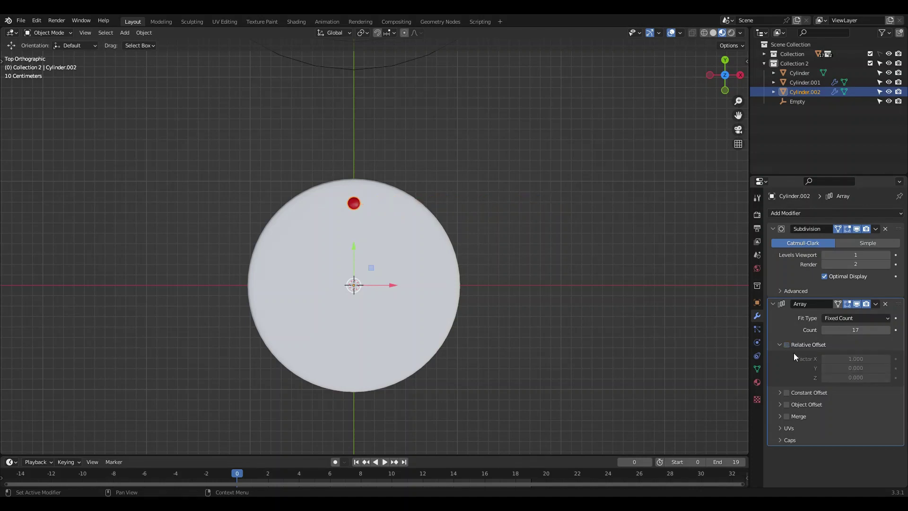
pyautogui.click(779, 405)
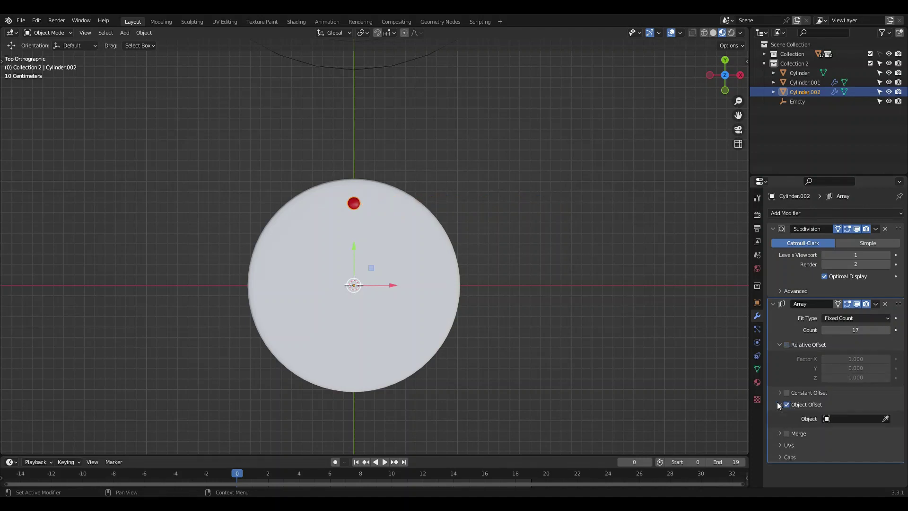
pyautogui.click(885, 418)
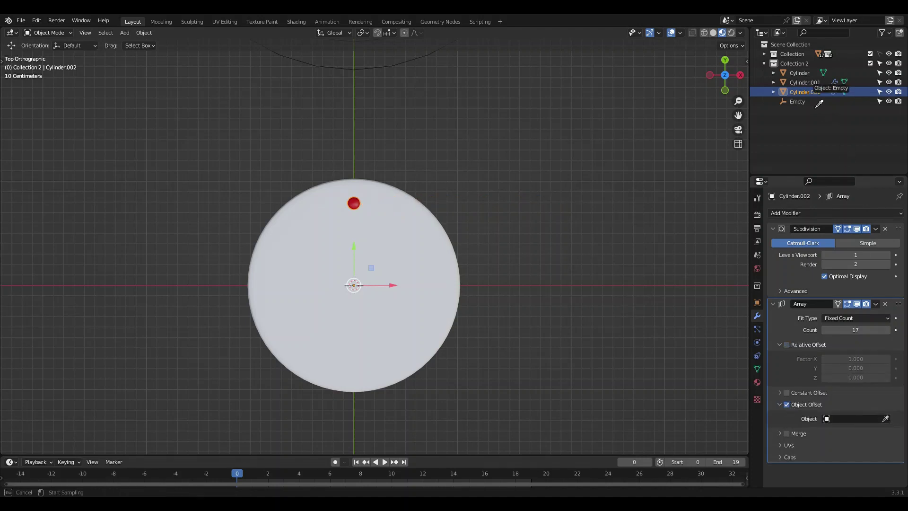
pyautogui.click(818, 102)
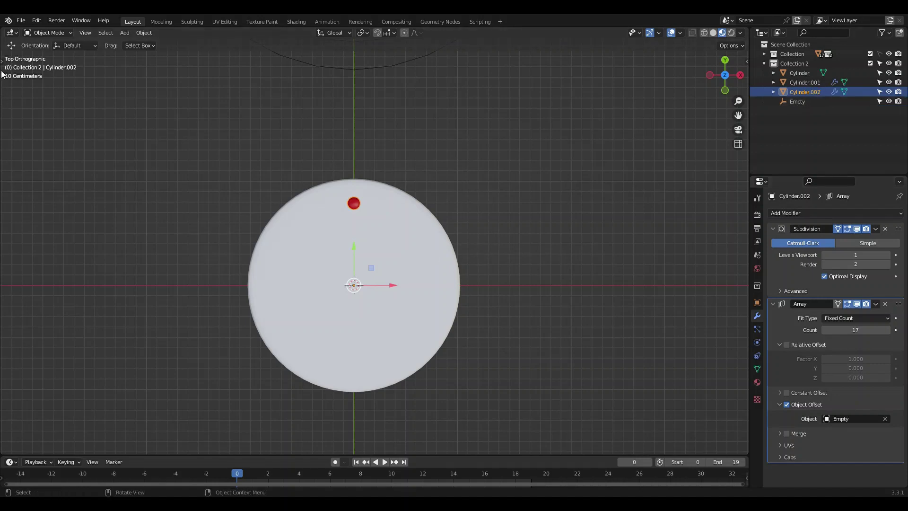
# - Activate the Rotate tool and select the Empty at the cake's centre
pyautogui.moveTo(4, 60); pyautogui.dragTo(24, 62)
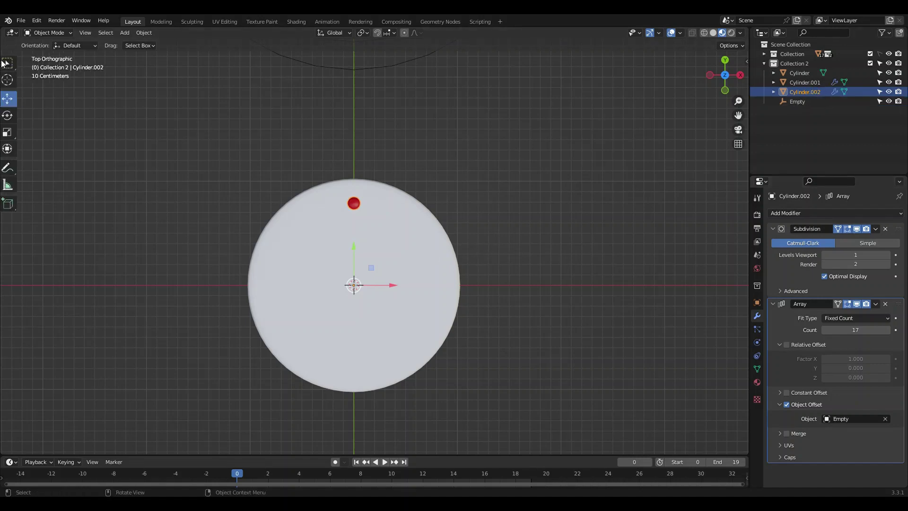
pyautogui.click(13, 116)
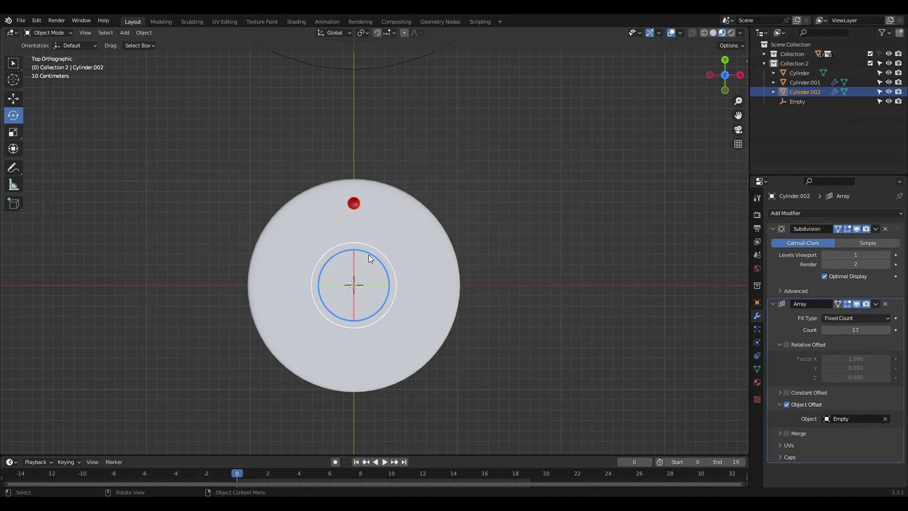
pyautogui.click(797, 101)
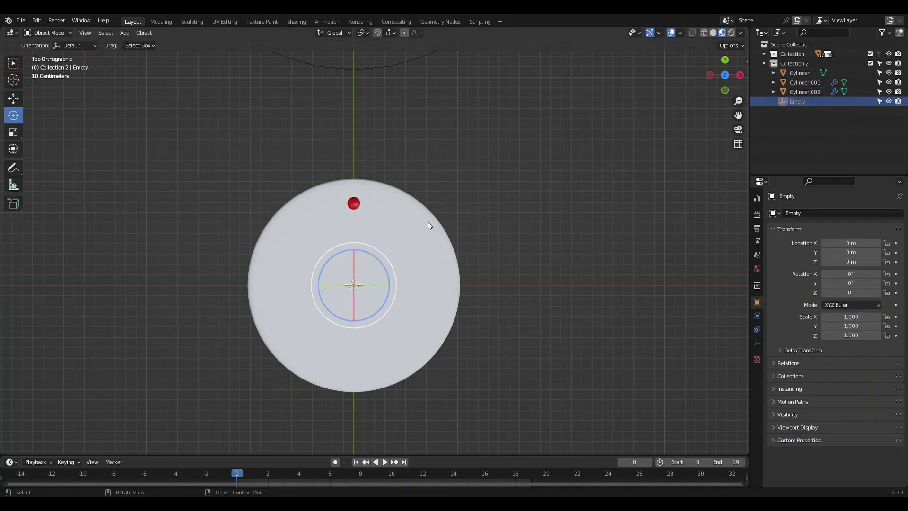
pyautogui.moveTo(359, 250); pyautogui.dragTo(379, 247)
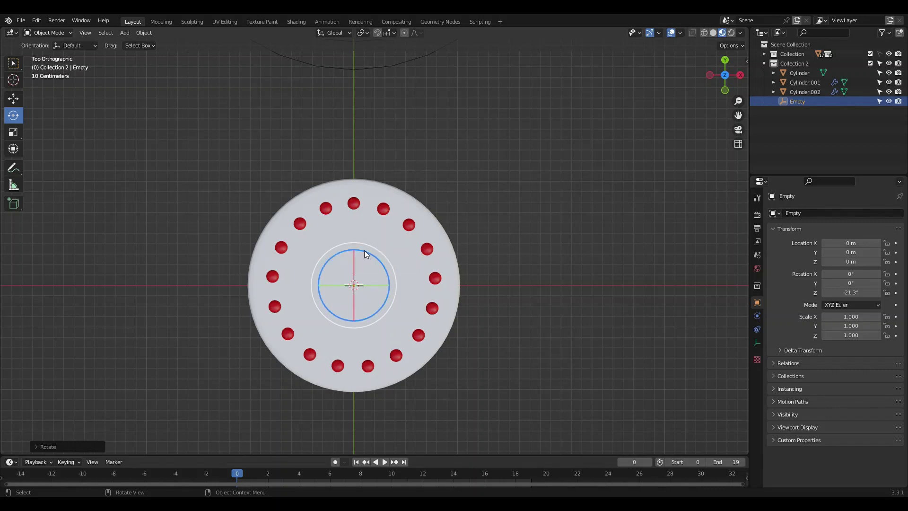
pyautogui.moveTo(364, 249); pyautogui.dragTo(366, 245)
pyautogui.hotkey('ctrl', 'z')
pyautogui.write('90')
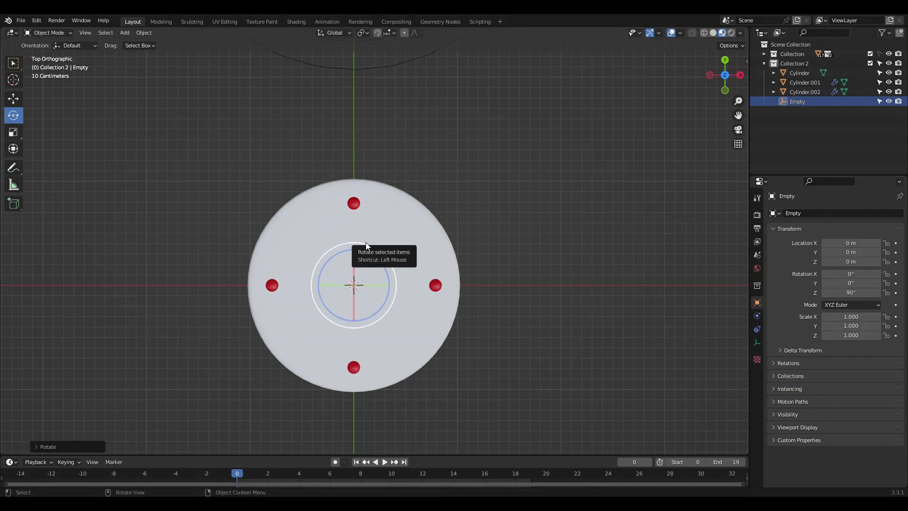
pyautogui.hotkey('ctrl', 'z')
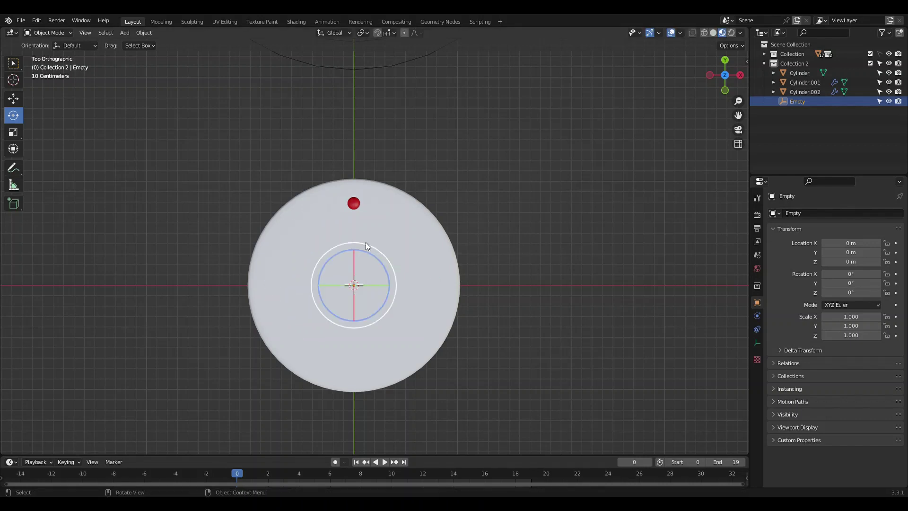
# - Rotate the Empty about Z by 10° twice and about 1.1° more, spacing the strawberries evenly in a full ring
pyautogui.moveTo(366, 245); pyautogui.dragTo(365, 243)
pyautogui.write('z10')
pyautogui.press('Return')
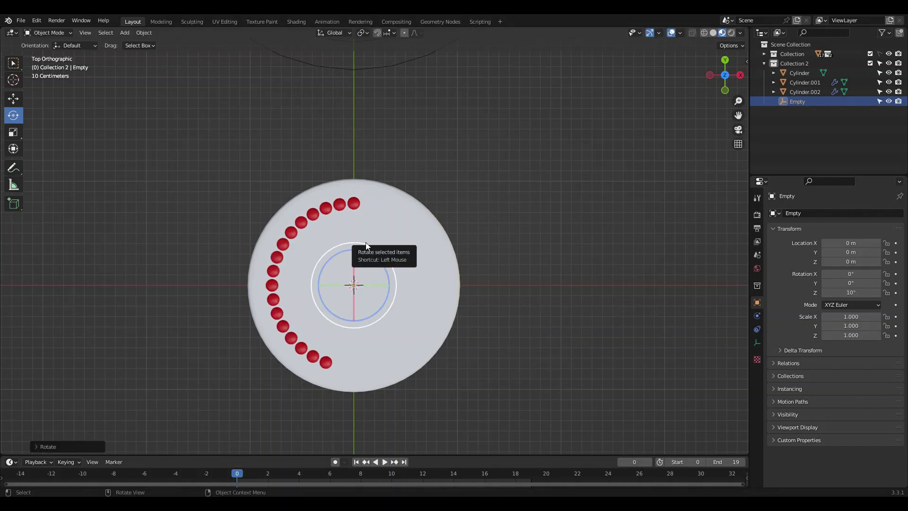
pyautogui.moveTo(365, 242); pyautogui.dragTo(366, 243)
pyautogui.write('10')
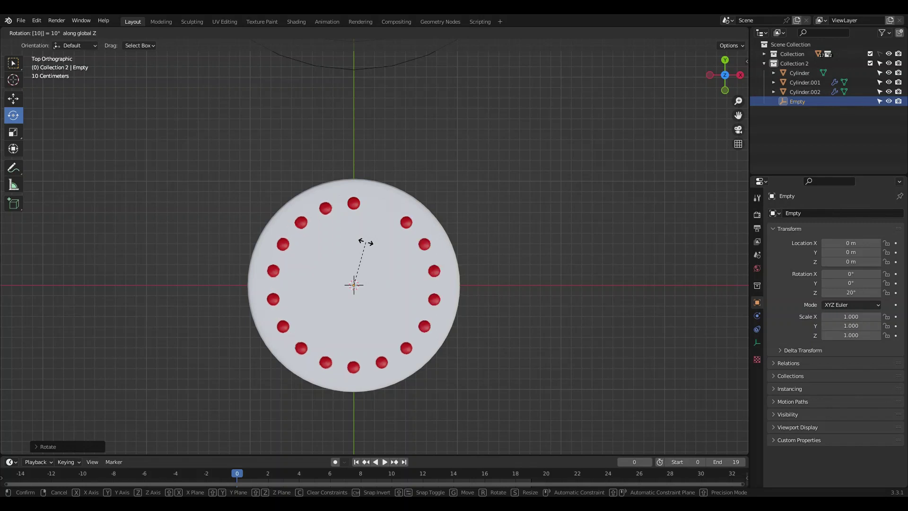
pyautogui.press('Return')
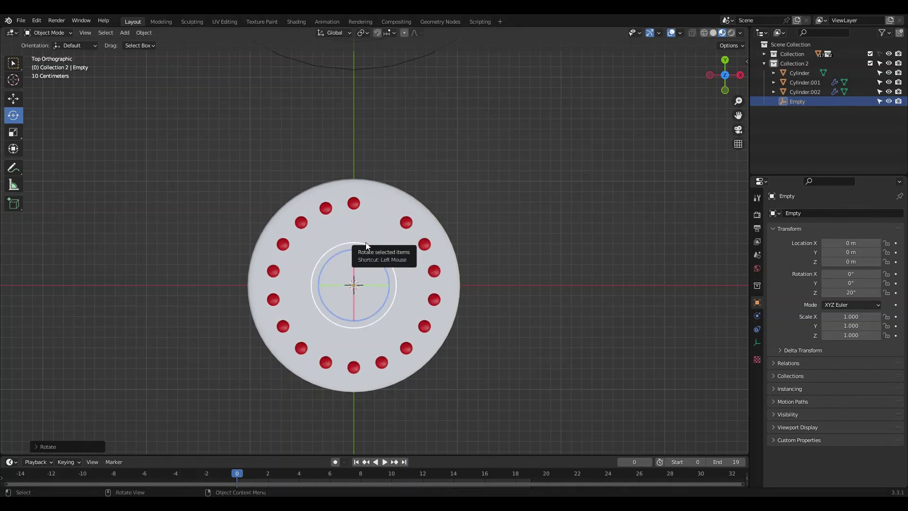
pyautogui.moveTo(365, 245); pyautogui.dragTo(383, 233)
pyautogui.write('2')
pyautogui.press('BackSpace')
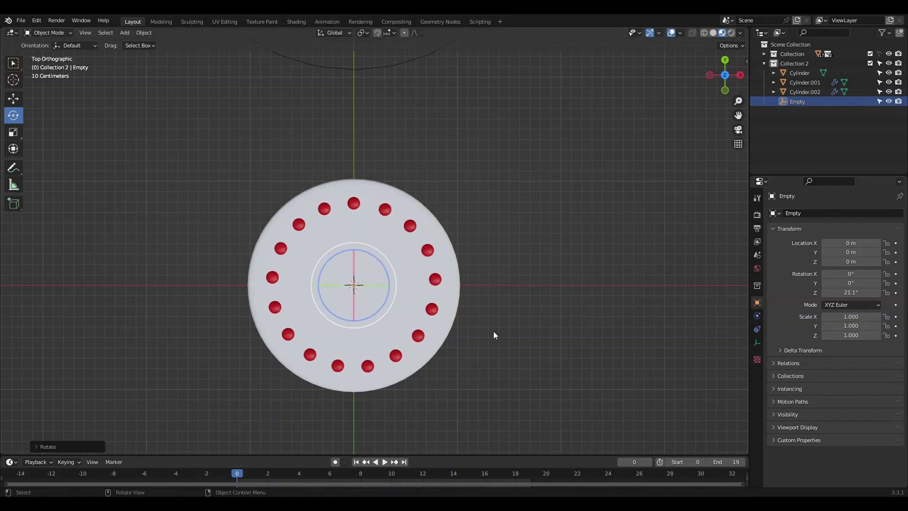
# - In the Modeling workspace, move the strawberry about 0.093 m along Y toward the rim and about 0.011 m down, and return to Layout
pyautogui.click(327, 214)
pyautogui.click(161, 21)
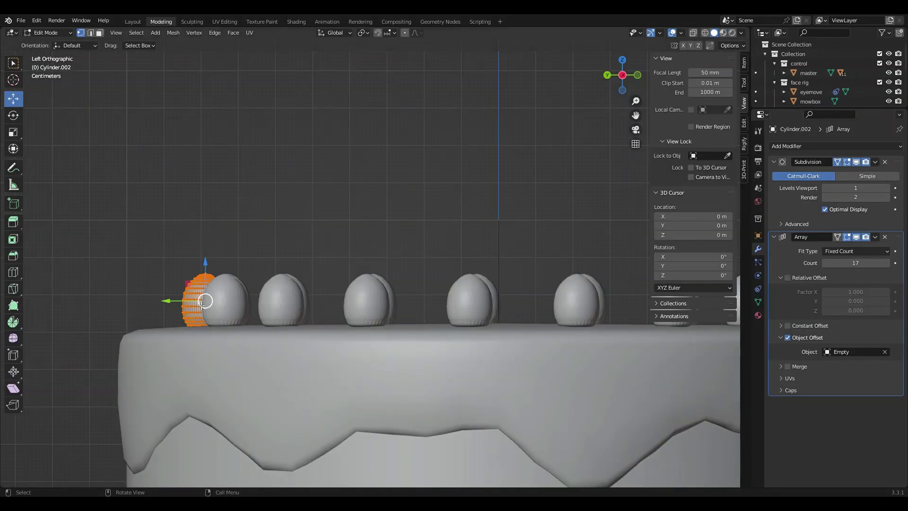
pyautogui.moveTo(206, 301); pyautogui.dragTo(171, 306)
pyautogui.moveTo(299, 246); pyautogui.dragTo(204, 333, button='middle')
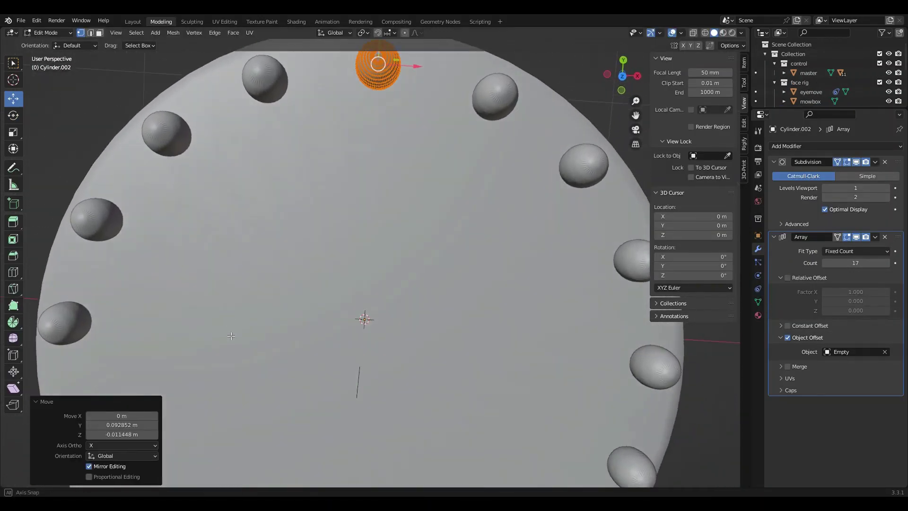
pyautogui.click(133, 22)
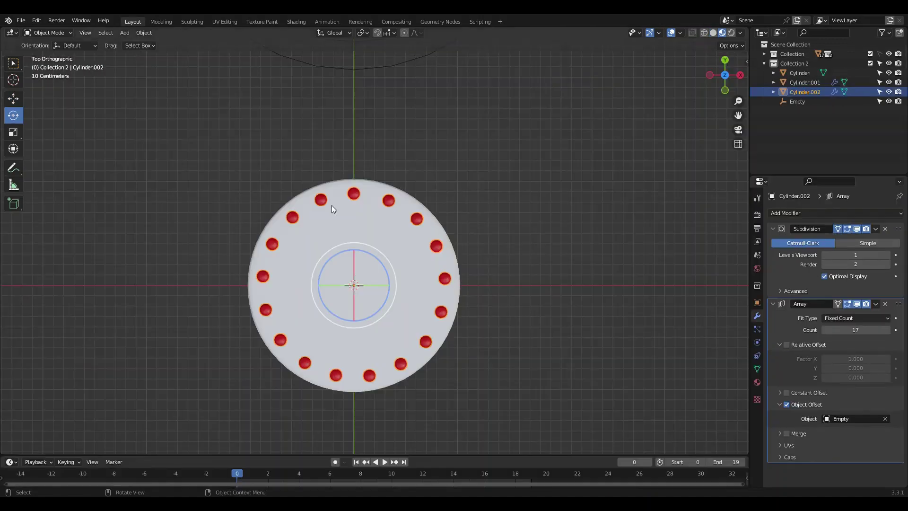
# - Duplicate the strawberry ring in place and move the copy's strawberry inward along negative Y in the Modeling workspace to form an inner ring
pyautogui.hotkey('shift', 'd')
pyautogui.rightClick(369, 210)
pyautogui.click(155, 21)
pyautogui.press('KP_7')
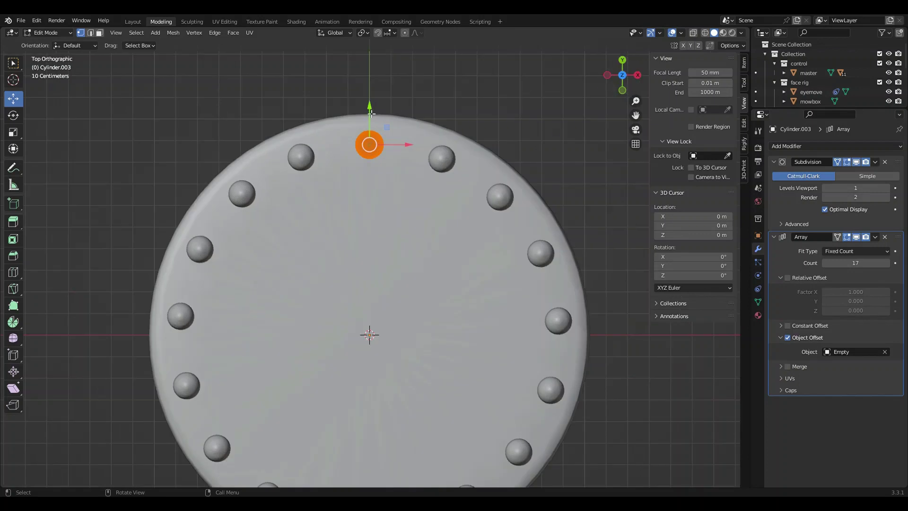
pyautogui.moveTo(373, 116); pyautogui.dragTo(358, 177)
pyautogui.click(133, 22)
# - Select the white icing and raise its Subdivision modifier's viewport level by one
pyautogui.moveTo(289, 205); pyautogui.dragTo(305, 108, button='middle')
pyautogui.click(455, 323)
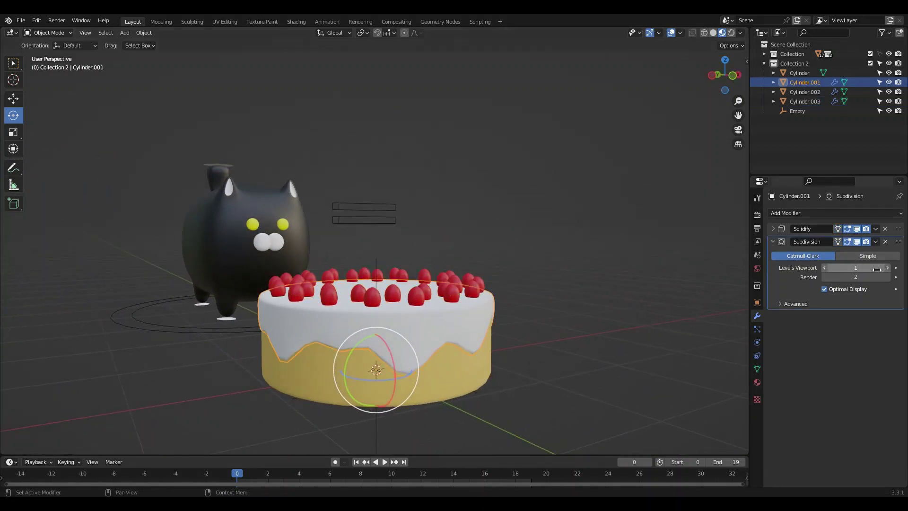
pyautogui.click(888, 268)
# - Add a Subdivision Surface modifier to the yellow cake base
pyautogui.moveTo(570, 270); pyautogui.dragTo(487, 384, button='middle')
pyautogui.click(431, 369)
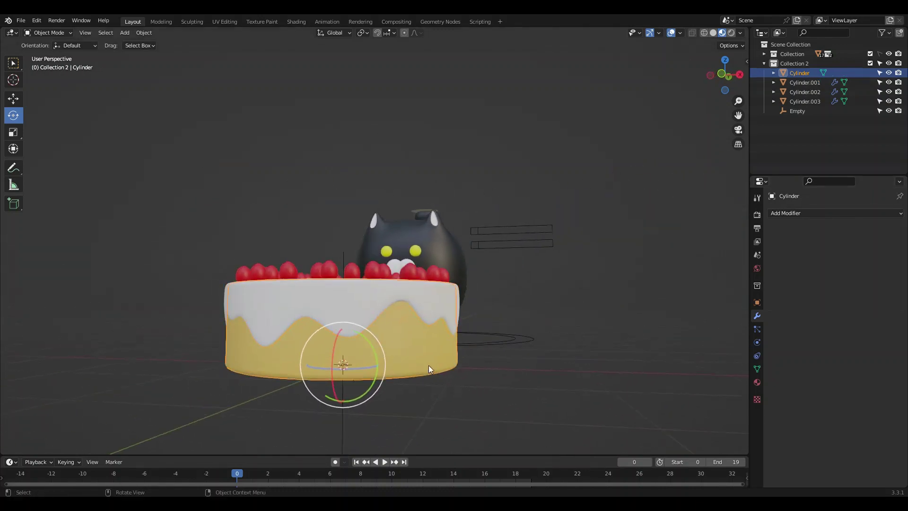
pyautogui.click(802, 213)
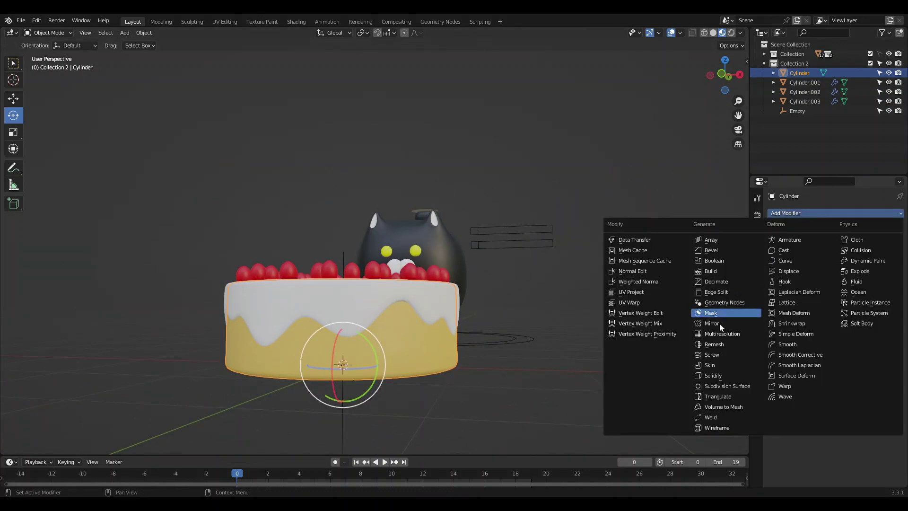
pyautogui.click(722, 385)
pyautogui.moveTo(559, 283)
pyautogui.mouseDown(button='middle')
pyautogui.moveTo(693, 282)
pyautogui.moveTo(726, 293)
pyautogui.moveTo(547, 290)
pyautogui.mouseUp(button='middle')
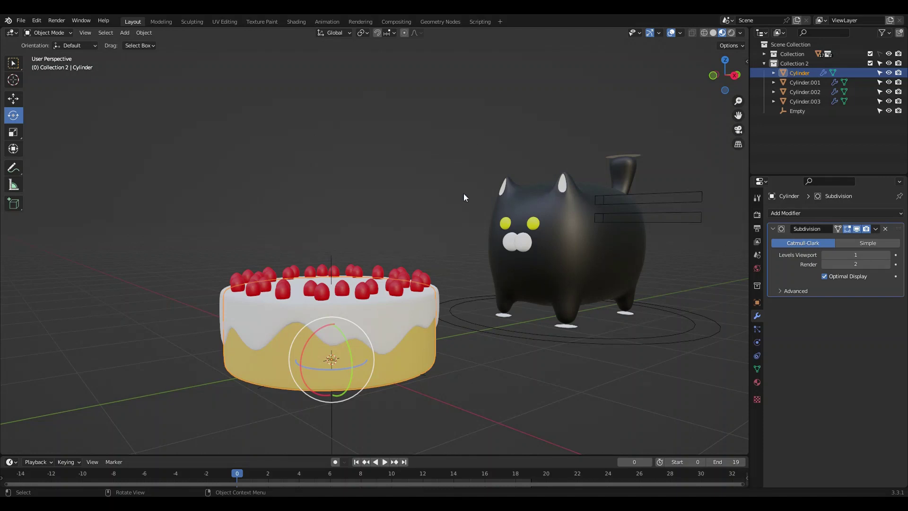
# - Add a cylinder mesh, raise it about 2.28 m along Z above the cake in the Modeling workspace, and return to Layout
pyautogui.click(125, 34)
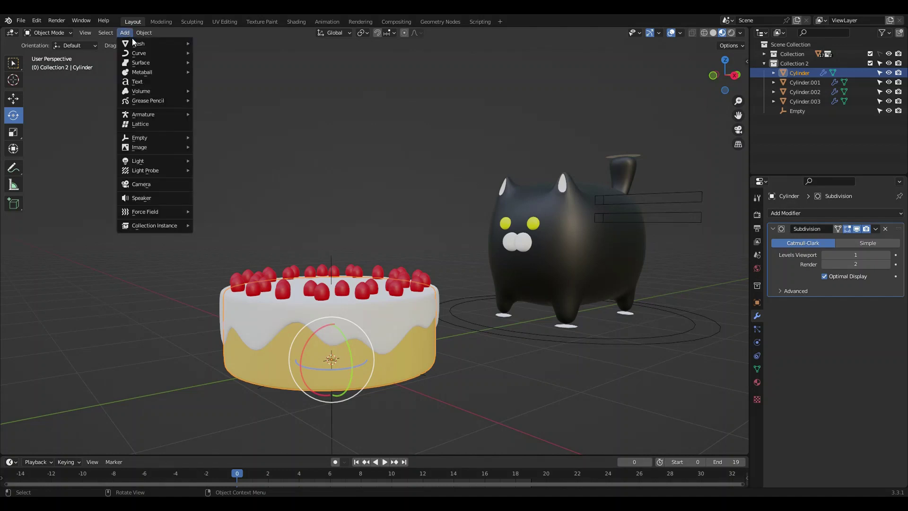
pyautogui.moveTo(135, 43)
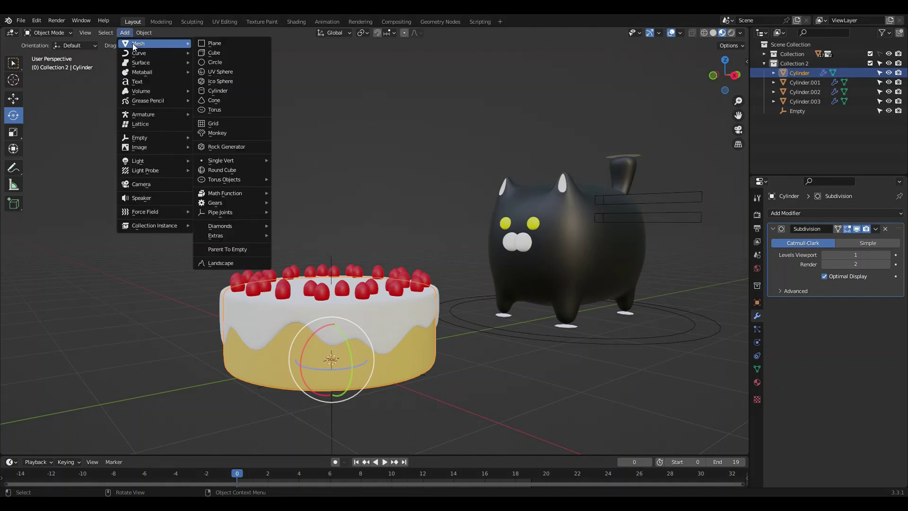
pyautogui.click(225, 94)
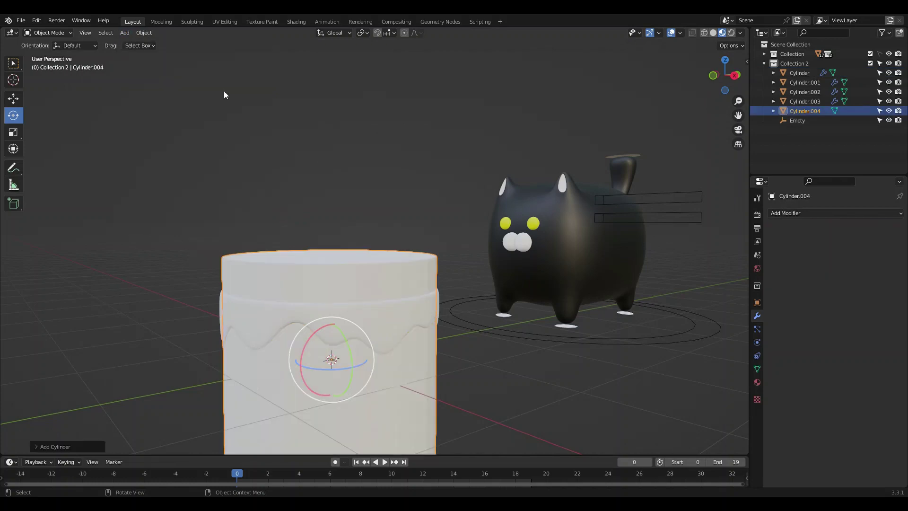
pyautogui.click(161, 21)
pyautogui.scroll(-7, 413, 112)
pyautogui.click(637, 75)
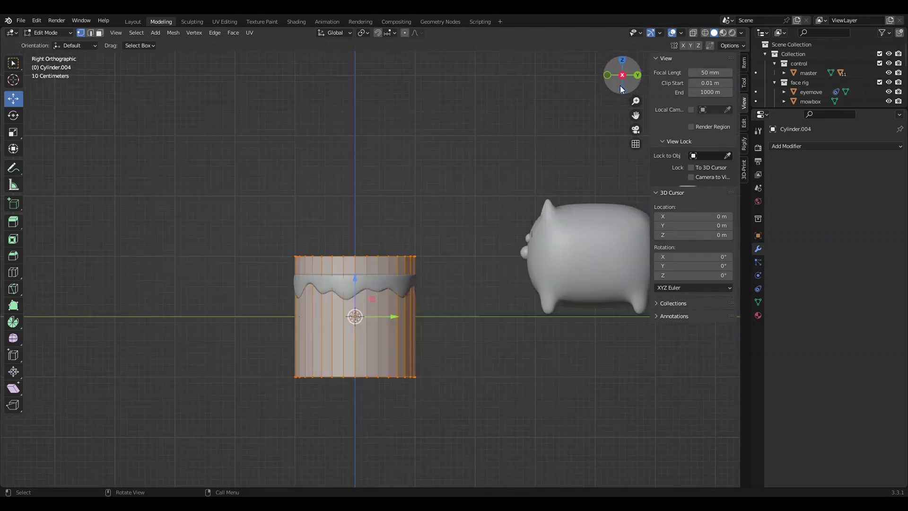
pyautogui.moveTo(357, 290); pyautogui.dragTo(363, 149)
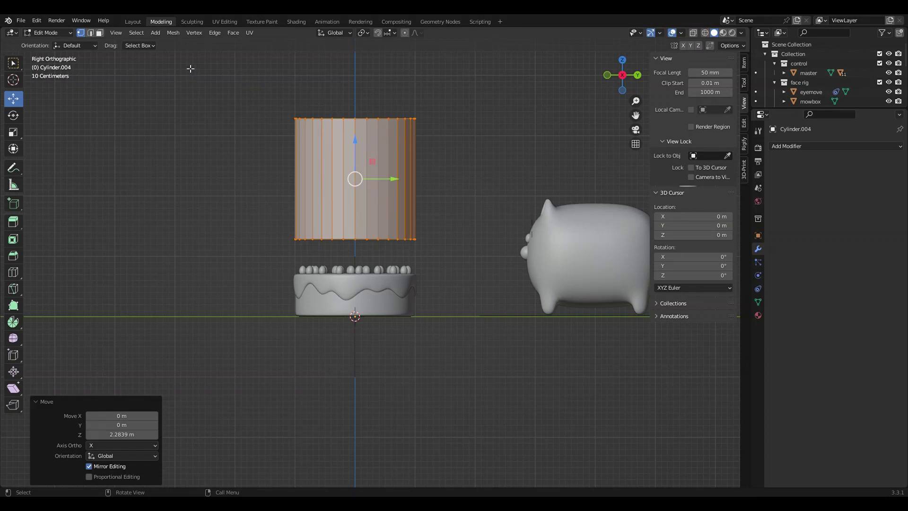
pyautogui.click(136, 21)
pyautogui.click(418, 366)
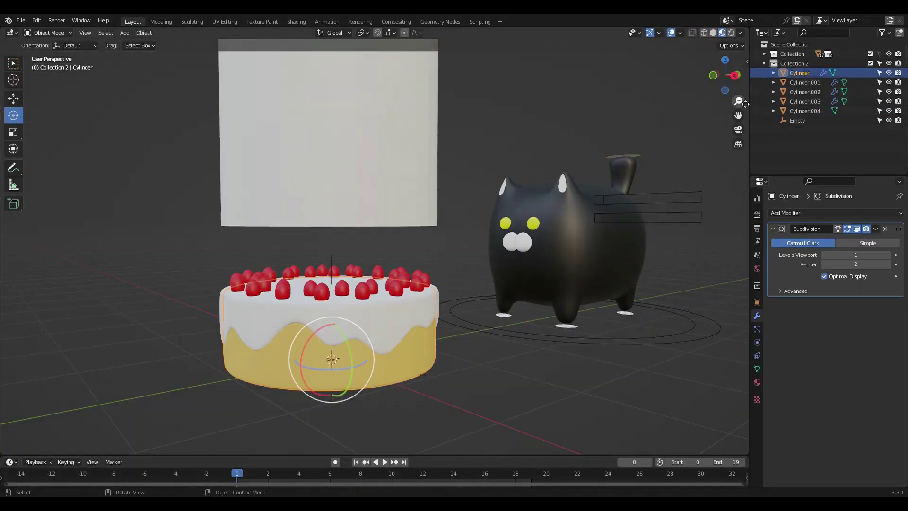
pyautogui.moveTo(438, 427); pyautogui.dragTo(217, 261)
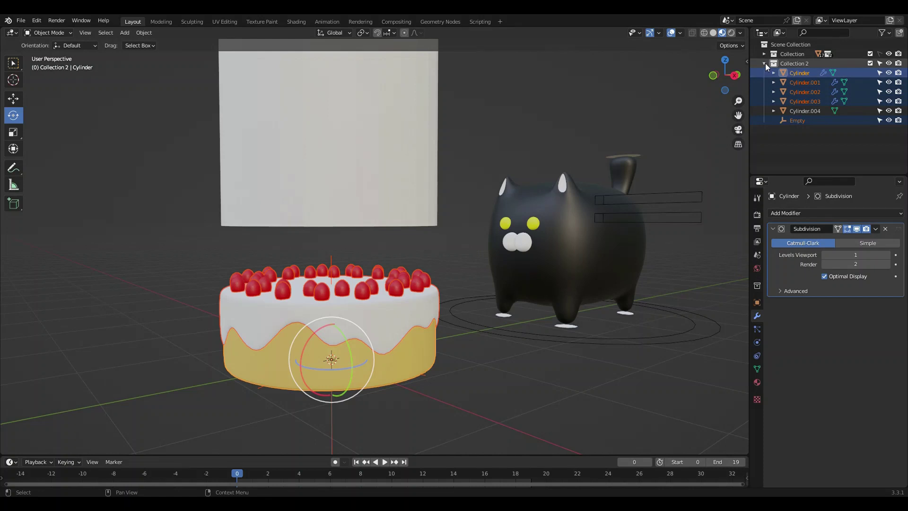
pyautogui.keyDown('shift'); pyautogui.click(803, 115); pyautogui.keyUp('shift')
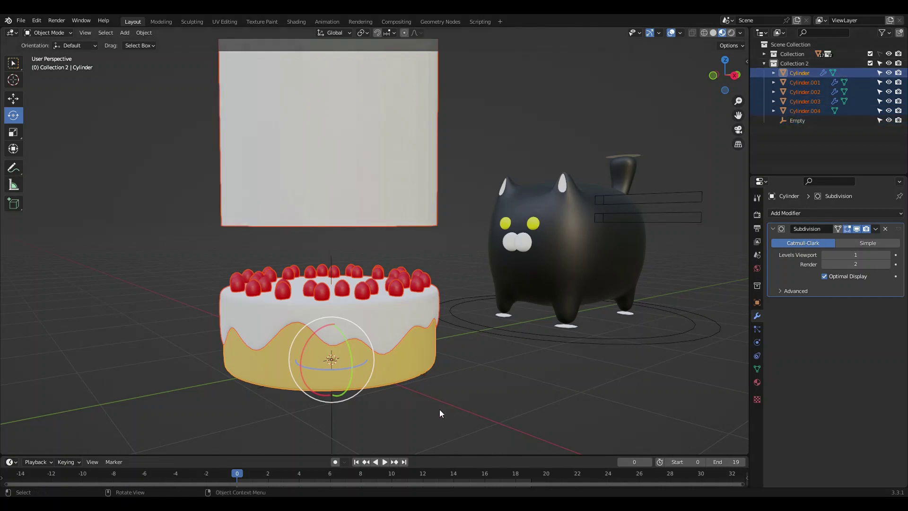
pyautogui.keyDown('shift'); pyautogui.moveTo(439, 410); pyautogui.dragTo(237, 258); pyautogui.keyUp('shift')
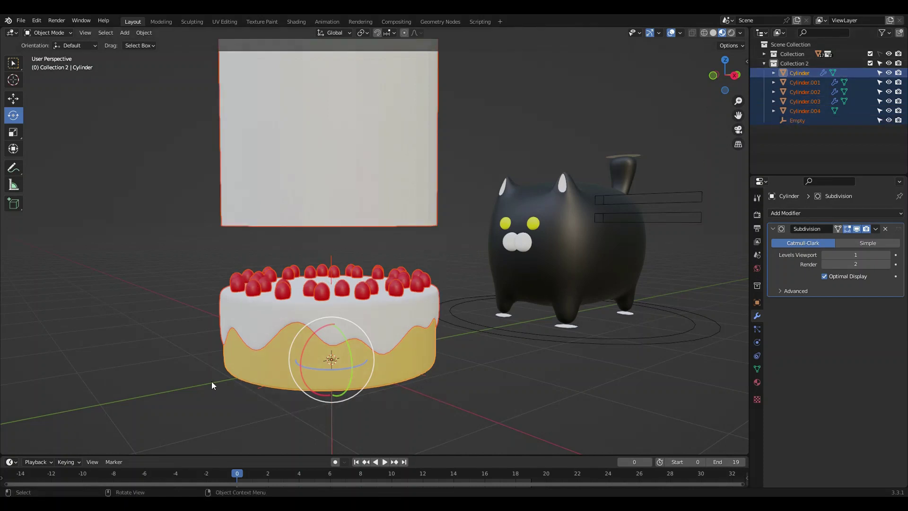
pyautogui.scroll(-4, 377, 291)
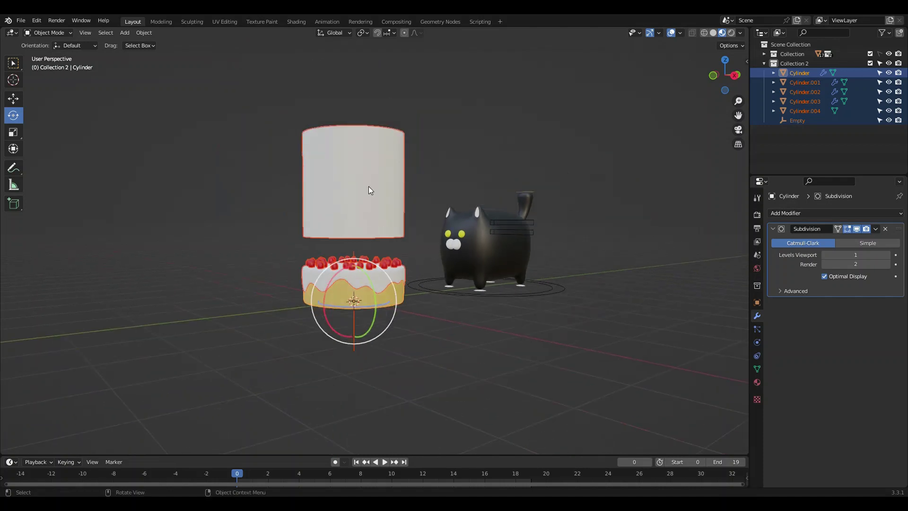
pyautogui.click(368, 188)
pyautogui.scroll(4, 370, 348)
pyautogui.keyDown('shift'); pyautogui.moveTo(436, 414); pyautogui.dragTo(277, 275); pyautogui.keyUp('shift')
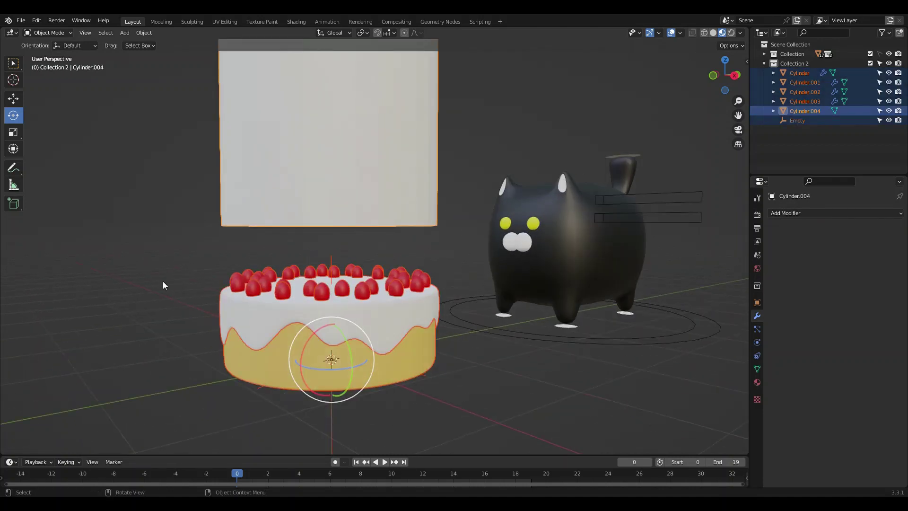
pyautogui.hotkey('alt', 'a')
# - Select the yellow base, the icing, both strawberry rings and the Empty, and hide them all
pyautogui.click(295, 355)
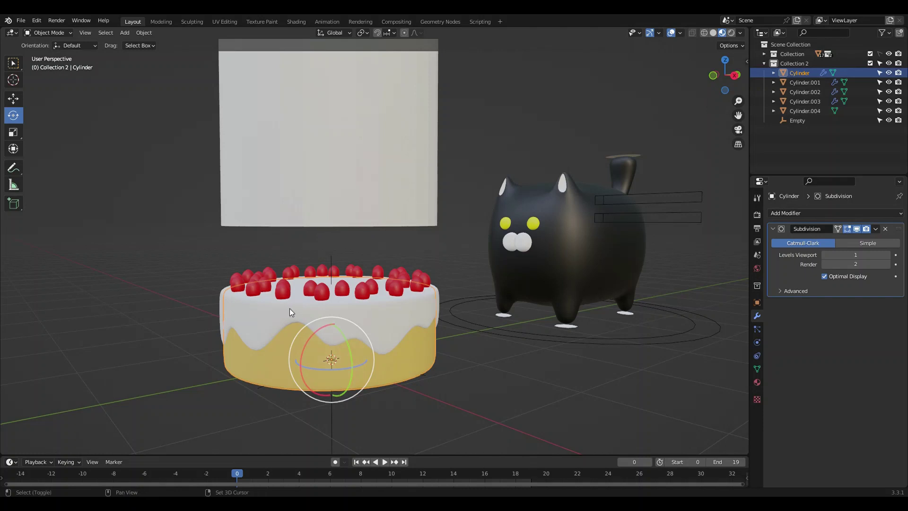
pyautogui.keyDown('shift'); pyautogui.click(292, 312); pyautogui.keyUp('shift')
pyautogui.keyDown('shift'); pyautogui.click(281, 282); pyautogui.keyUp('shift')
pyautogui.keyDown('shift'); pyautogui.click(287, 273); pyautogui.keyUp('shift')
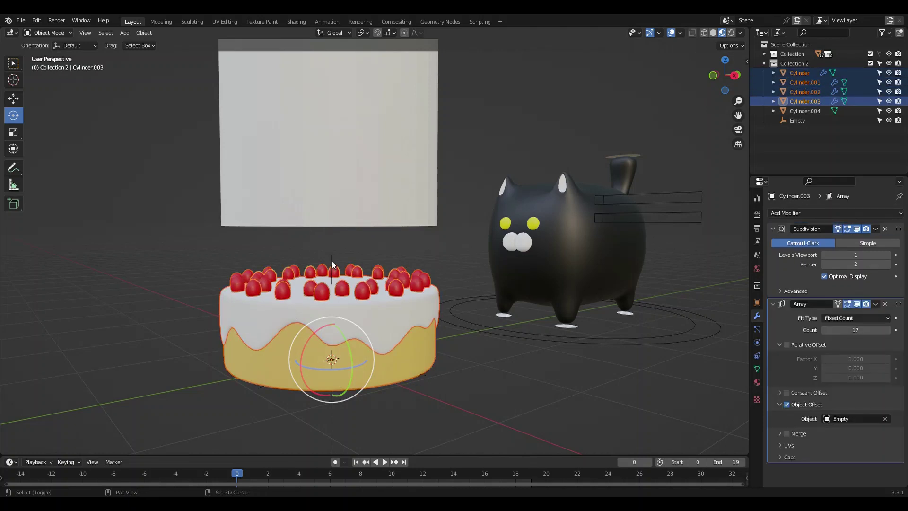
pyautogui.keyDown('shift'); pyautogui.click(332, 264); pyautogui.keyUp('shift')
pyautogui.press('h')
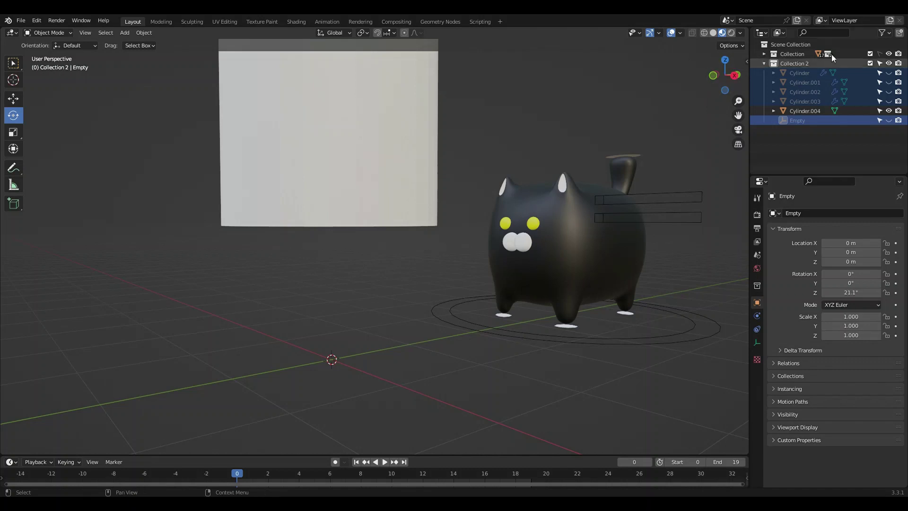
# - Clear the location of the cat's master control and raise it along Z until the cat's feet stand at ground level
pyautogui.click(499, 335)
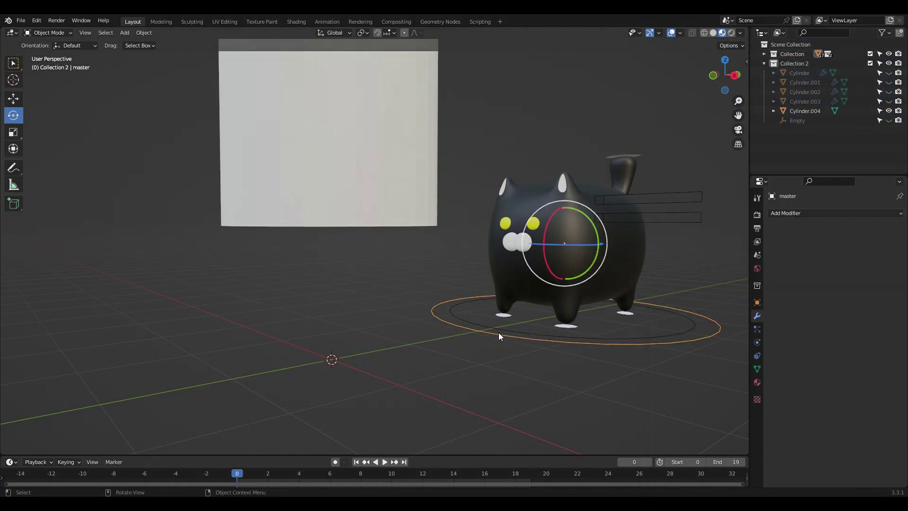
pyautogui.hotkey('alt', 'g')
pyautogui.scroll(-4, 443, 289)
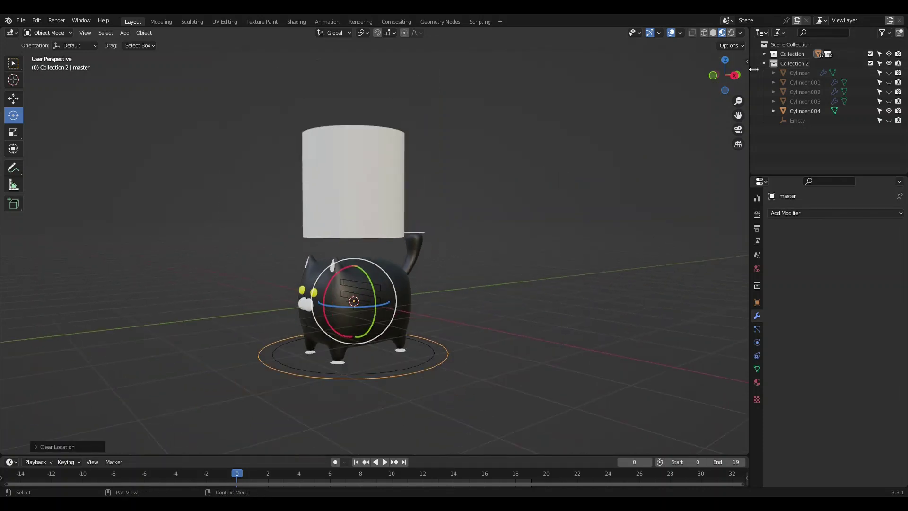
pyautogui.click(729, 76)
pyautogui.click(15, 99)
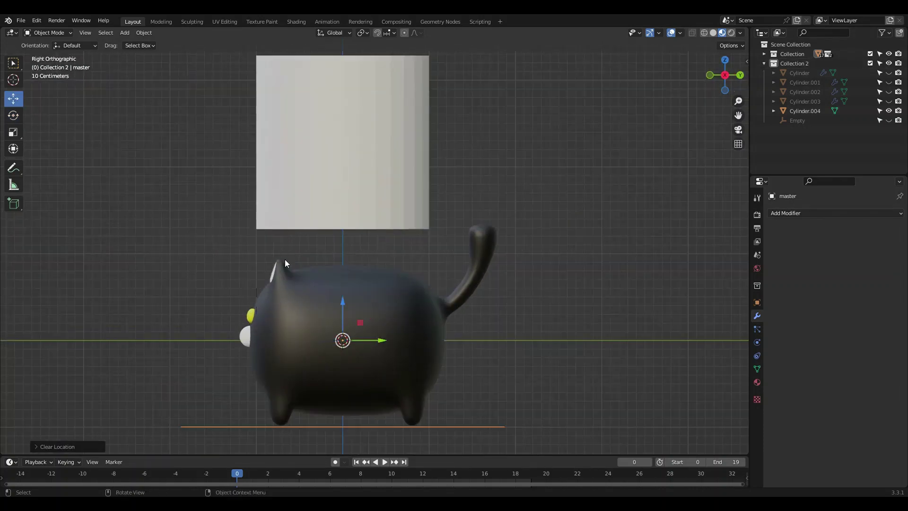
pyautogui.moveTo(342, 318); pyautogui.dragTo(354, 228)
# - In the Modeling workspace, scale the whole cylinder to about 0.102 and move it onto the cat's head between the ears
pyautogui.click(336, 134)
pyautogui.click(161, 22)
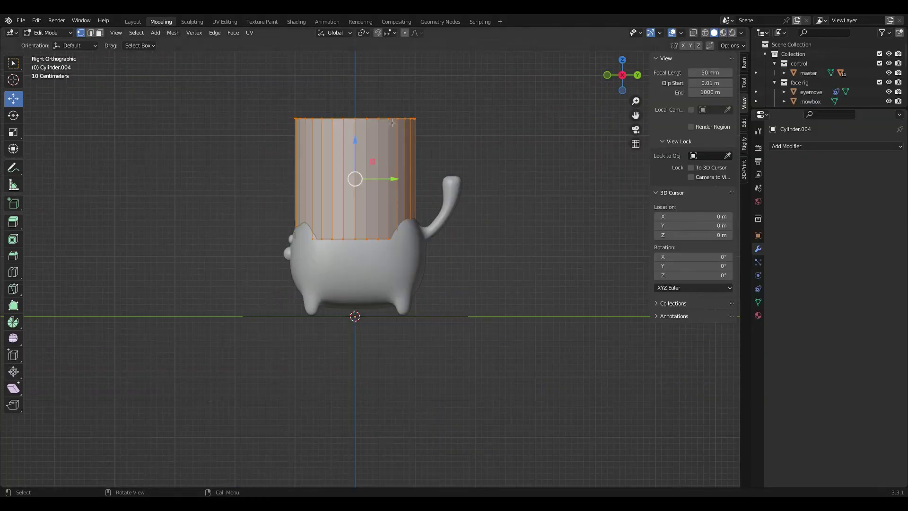
pyautogui.scroll(4, 534, 269)
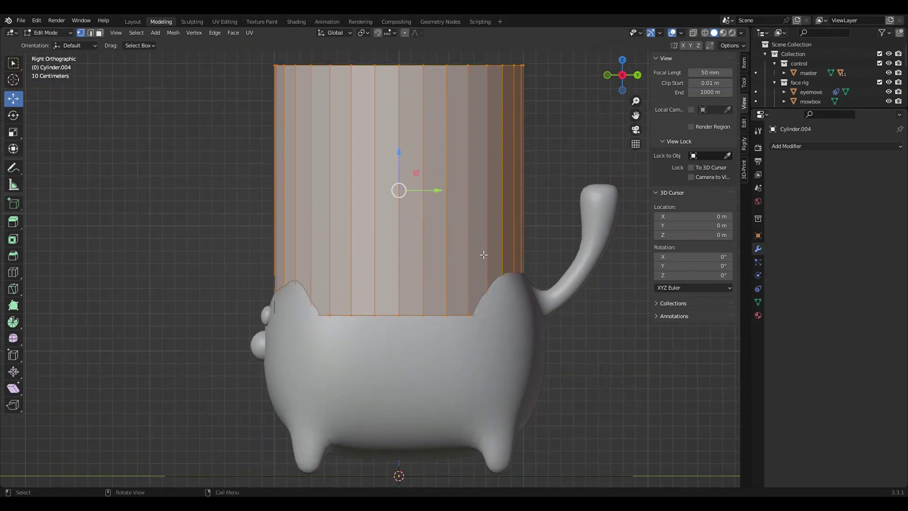
pyautogui.press('s')
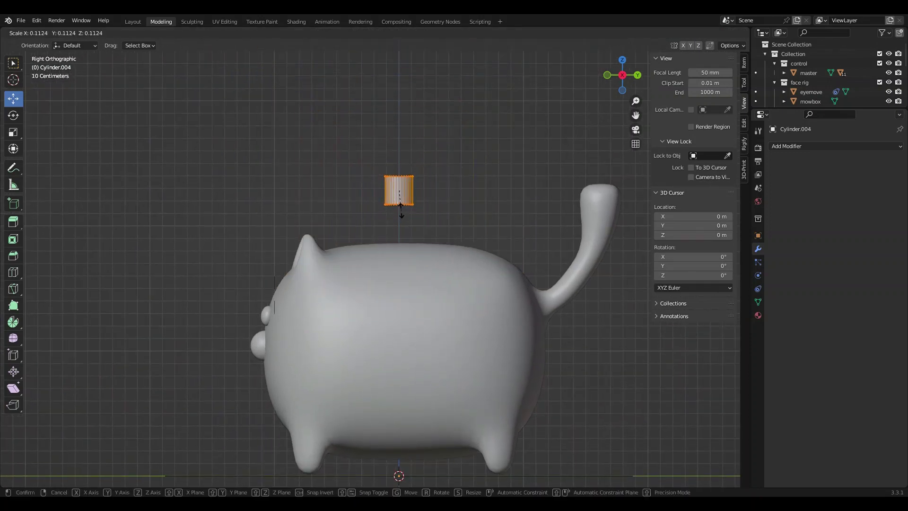
pyautogui.click(404, 212)
pyautogui.press('g')
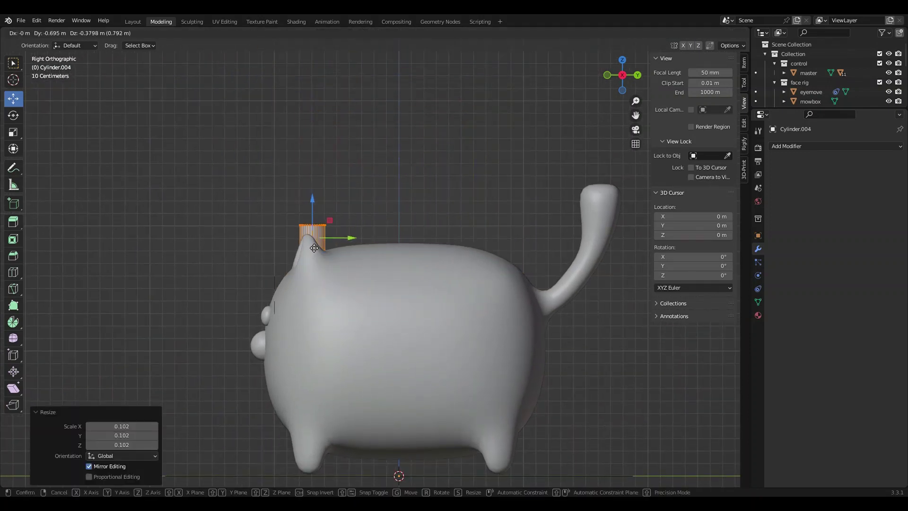
pyautogui.click(312, 244)
pyautogui.moveTo(312, 243); pyautogui.dragTo(465, 262, button='middle')
pyautogui.scroll(5, 440, 239)
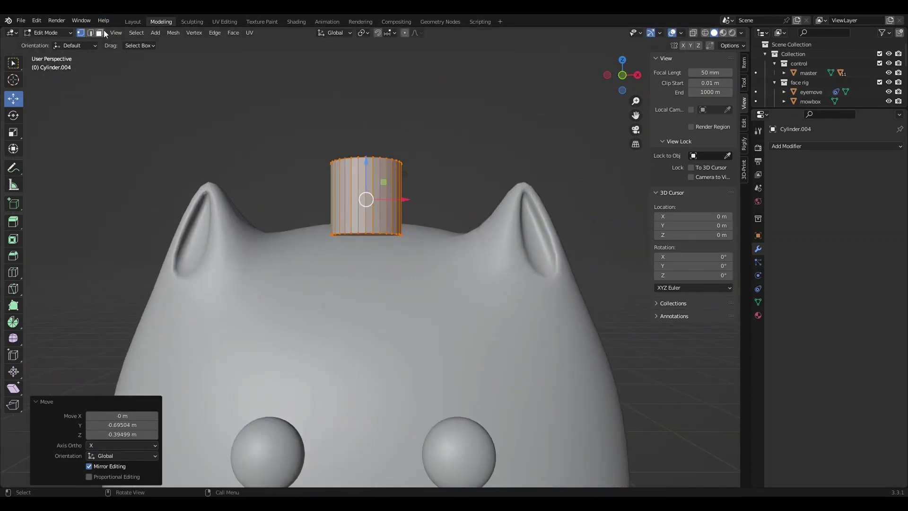
# - Delete the top and bottom cap faces of the small cylinder
pyautogui.click(99, 33)
pyautogui.moveTo(367, 266); pyautogui.dragTo(349, 271, button='middle')
pyautogui.click(369, 212)
pyautogui.rightClick(365, 212)
pyautogui.click(347, 218)
pyautogui.click(348, 271)
pyautogui.rightClick(349, 271)
pyautogui.click(348, 274)
# - From the front view, widen the cylinder's bottom edge loop by a factor of about 2.55
pyautogui.click(620, 84)
pyautogui.press('a')
pyautogui.click(90, 32)
pyautogui.keyDown('alt'); pyautogui.click(387, 241); pyautogui.keyUp('alt')
pyautogui.press('s')
pyautogui.click(407, 217)
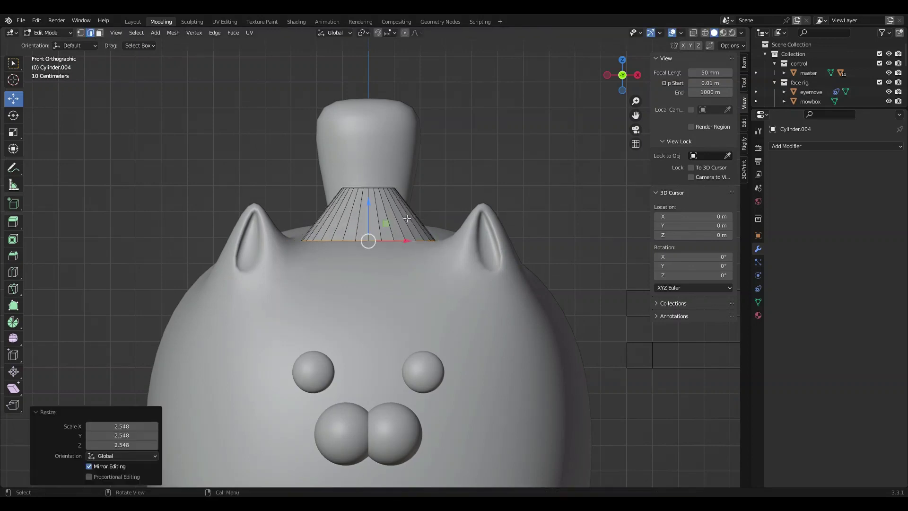
# - Raise the cylinder's top edge loop about 0.37 m along Z and shrink it slightly
pyautogui.keyDown('alt'); pyautogui.click(377, 187); pyautogui.keyUp('alt')
pyautogui.press('g')
pyautogui.press('z')
pyautogui.click(378, 74)
pyautogui.press('s')
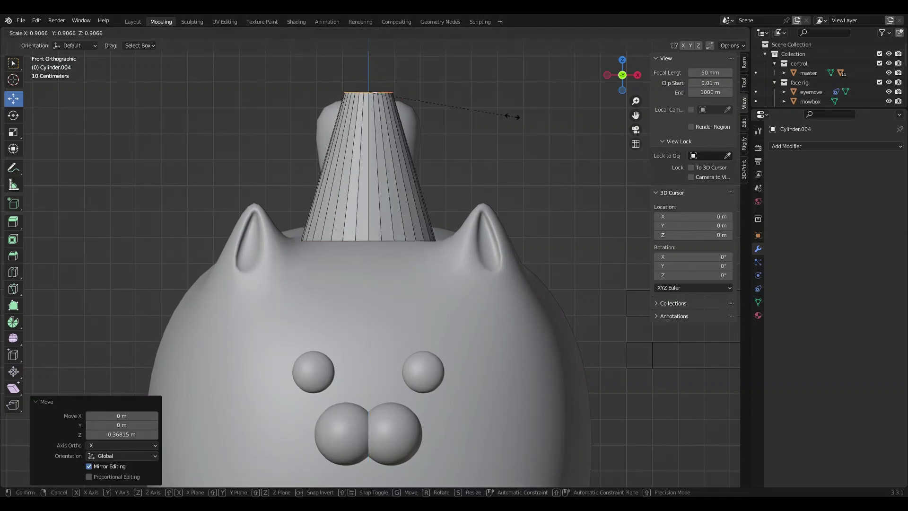
pyautogui.click(400, 107)
# - Extrude the top edge loop in place and merge it at its center to form a pointed cone tip
pyautogui.press('e')
pyautogui.rightClick(370, 68)
pyautogui.moveTo(370, 68); pyautogui.dragTo(369, 57)
pyautogui.press('m')
pyautogui.click(369, 57)
pyautogui.moveTo(391, 105); pyautogui.dragTo(287, 272, button='middle')
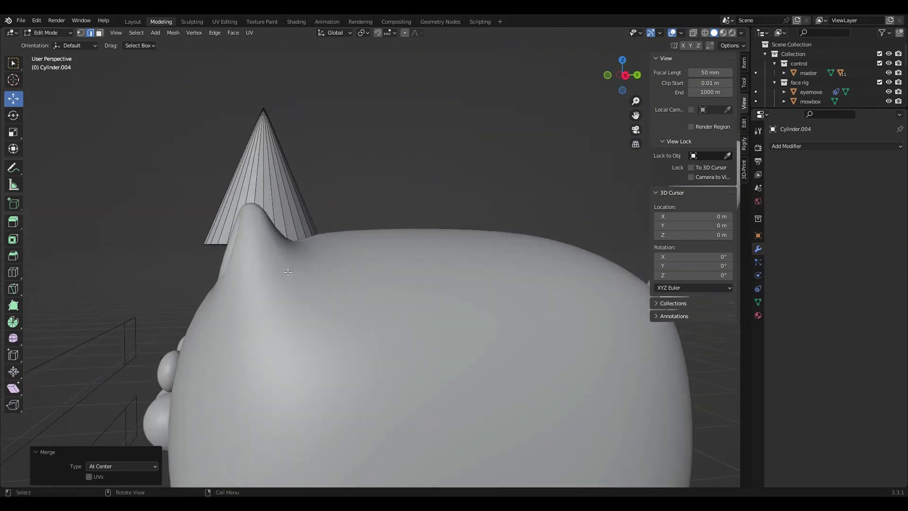
# - In the right view, rotate the whole cone about -22.3° and lower it onto the cat's head
pyautogui.keyDown('alt'); pyautogui.click(225, 247); pyautogui.keyUp('alt')
pyautogui.moveTo(225, 247)
pyautogui.mouseDown(button='middle')
pyautogui.moveTo(331, 250)
pyautogui.moveTo(241, 253)
pyautogui.mouseUp(button='middle')
pyautogui.moveTo(265, 228); pyautogui.dragTo(265, 202)
pyautogui.moveTo(265, 202); pyautogui.dragTo(341, 227, button='middle')
pyautogui.click(625, 76)
pyautogui.press('l')
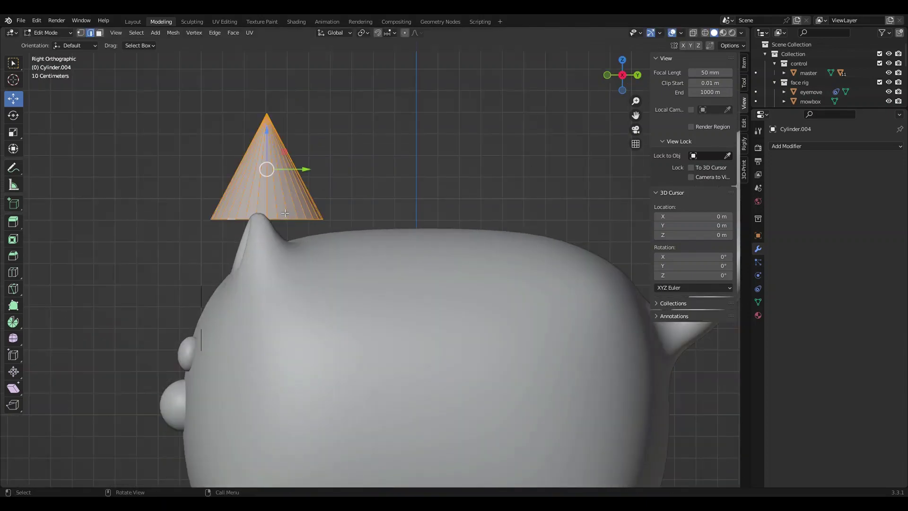
pyautogui.press('r')
pyautogui.click(361, 141)
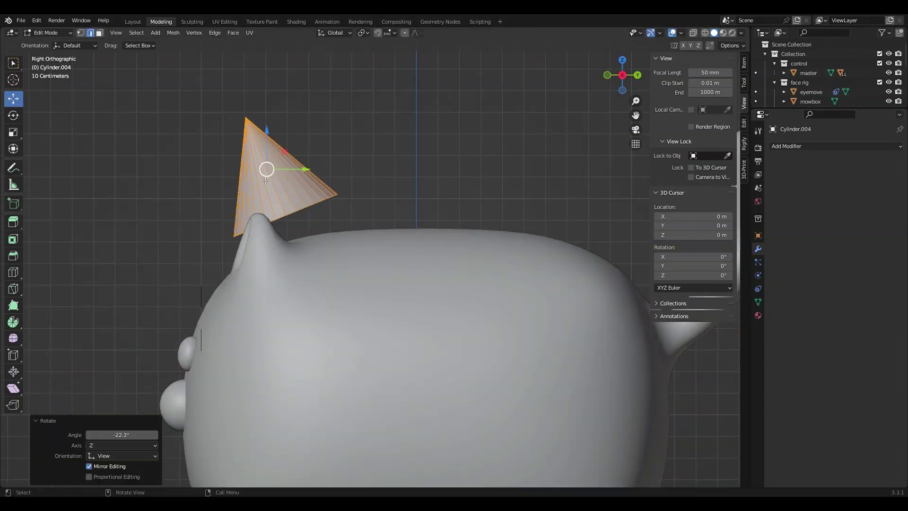
pyautogui.press('g')
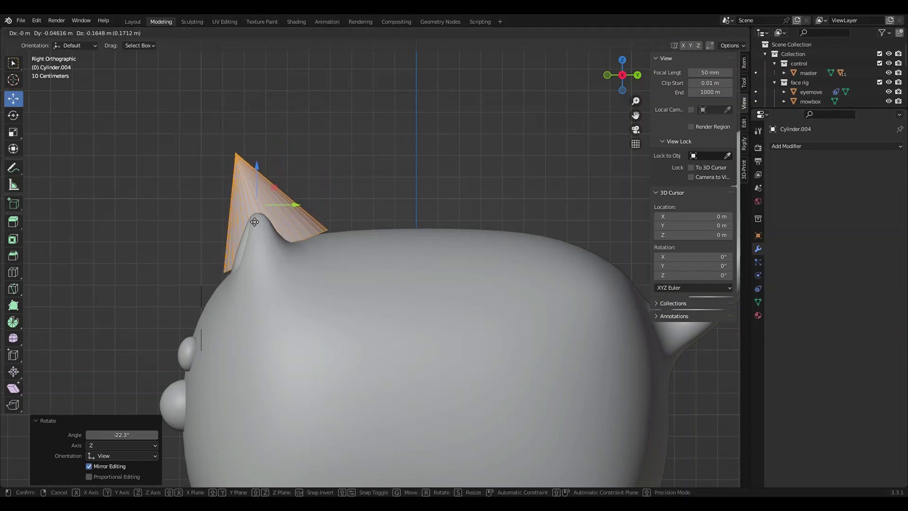
pyautogui.click(254, 223)
# - Duplicate the cone's bottom edge loop in place and separate the copy into its own object
pyautogui.keyDown('alt'); pyautogui.click(312, 246); pyautogui.keyUp('alt')
pyautogui.moveTo(317, 245); pyautogui.dragTo(376, 296, button='middle')
pyautogui.rightClick(377, 296)
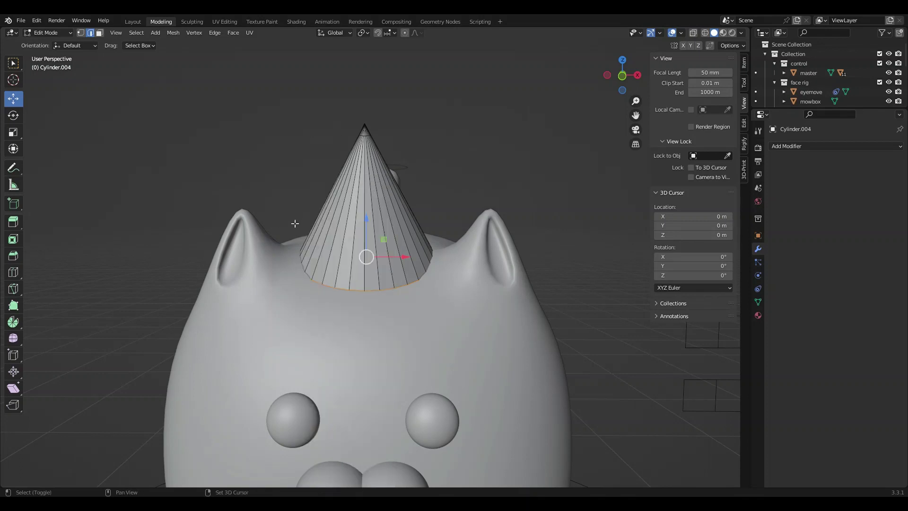
pyautogui.hotkey('shift', 'd')
pyautogui.press('Escape')
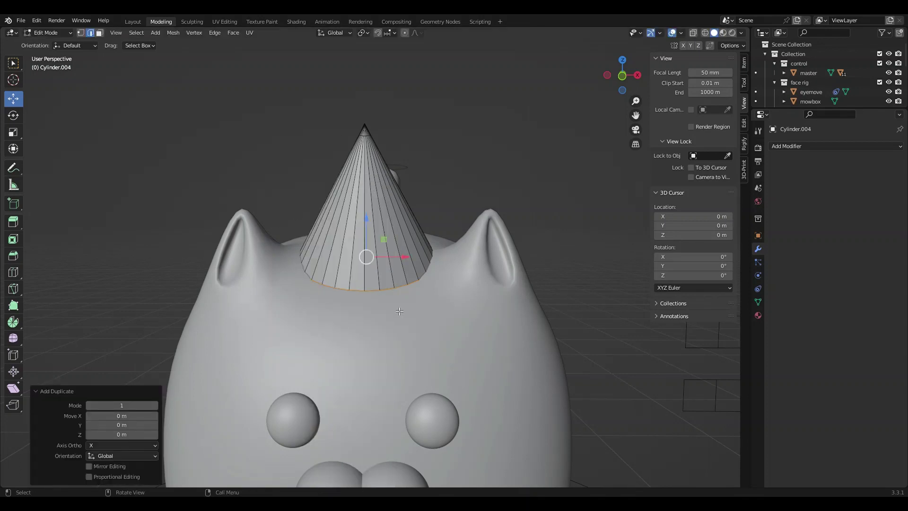
pyautogui.rightClick(353, 297)
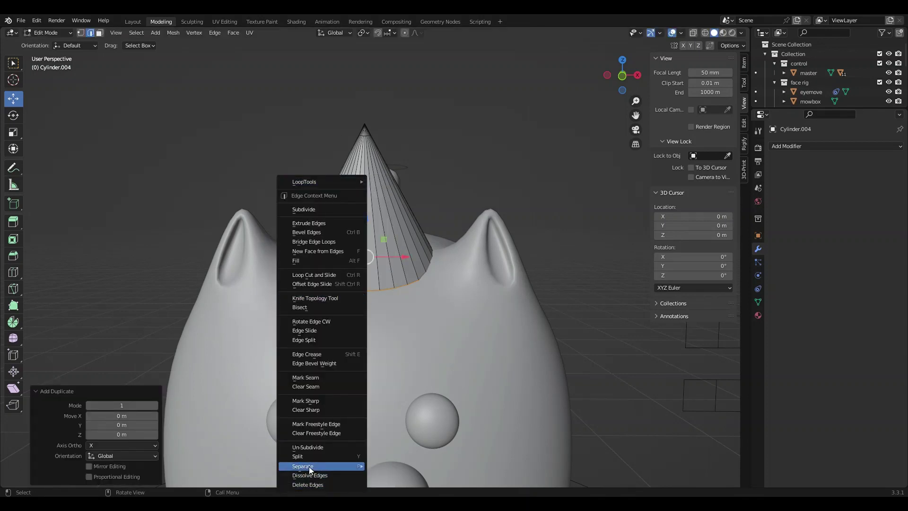
pyautogui.moveTo(309, 466)
pyautogui.click(394, 443)
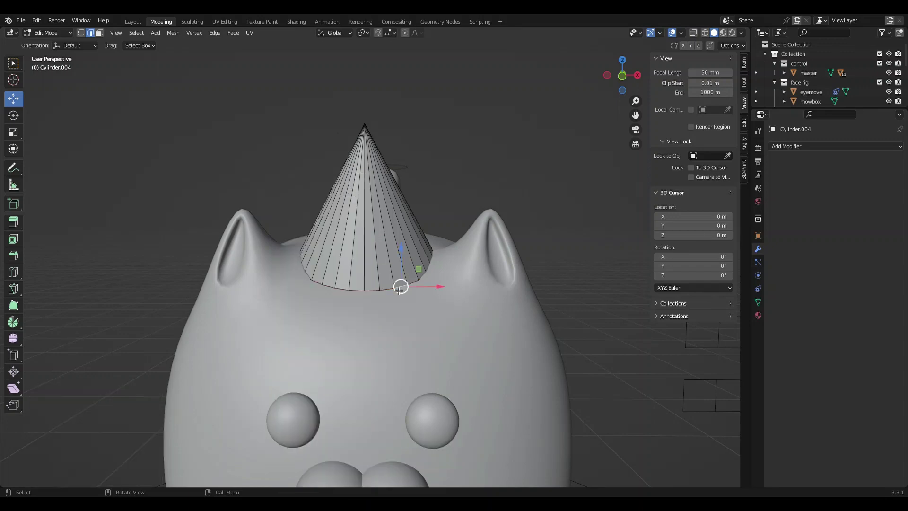
# - Return to the Layout workspace and convert the separated edge loop at the cone's base to a curve
pyautogui.click(131, 22)
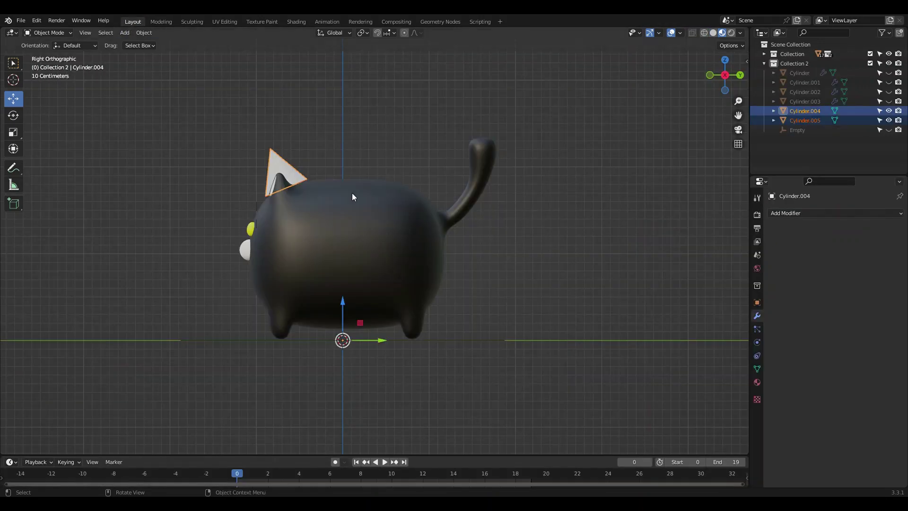
pyautogui.click(299, 182)
pyautogui.scroll(7, 407, 265)
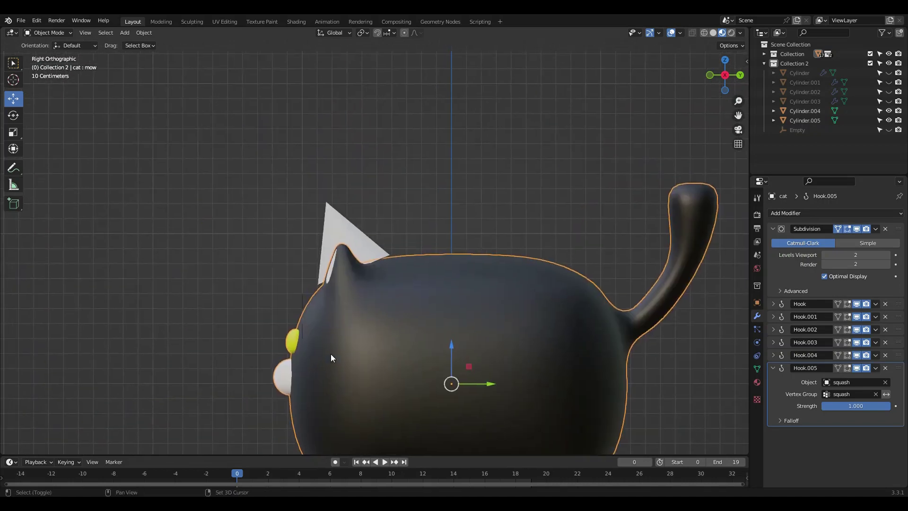
pyautogui.click(408, 265)
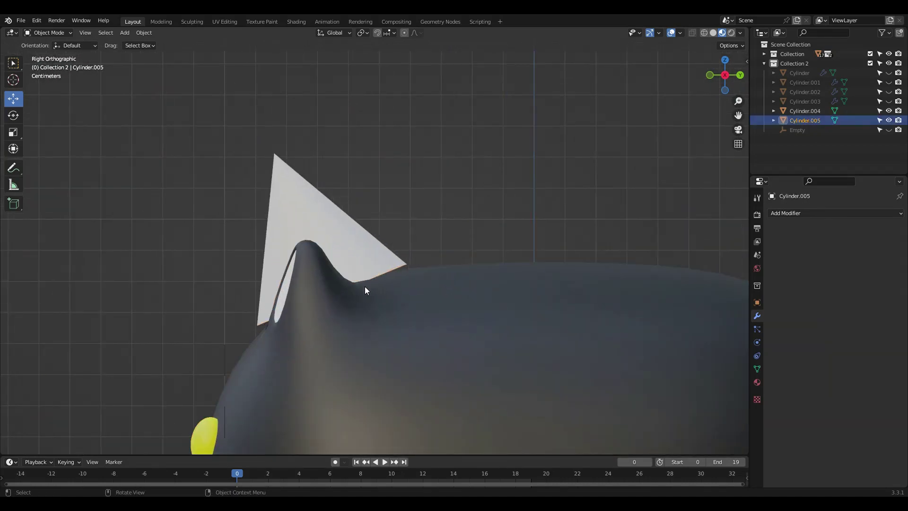
pyautogui.moveTo(365, 292); pyautogui.dragTo(547, 283, button='middle')
pyautogui.rightClick(547, 284)
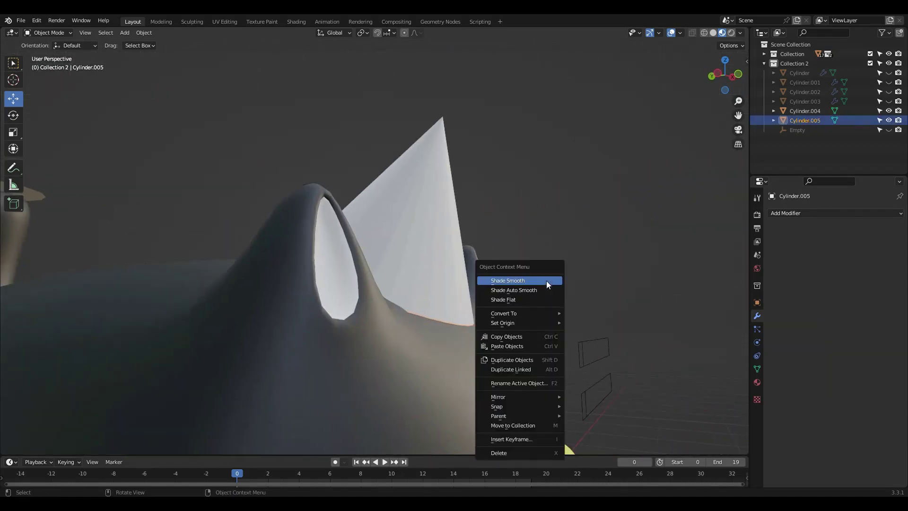
pyautogui.moveTo(538, 313)
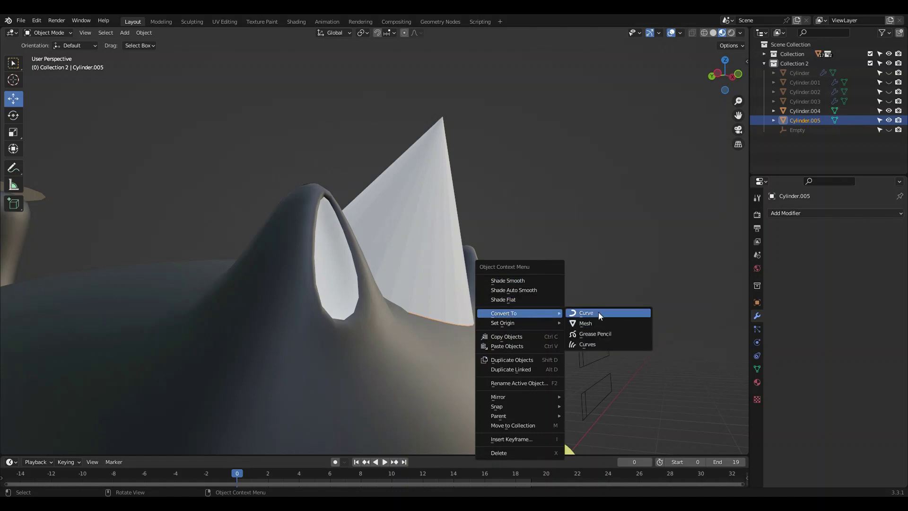
pyautogui.click(586, 313)
# - Give the base curve a round bevel with a depth of 0.04 m
pyautogui.click(757, 356)
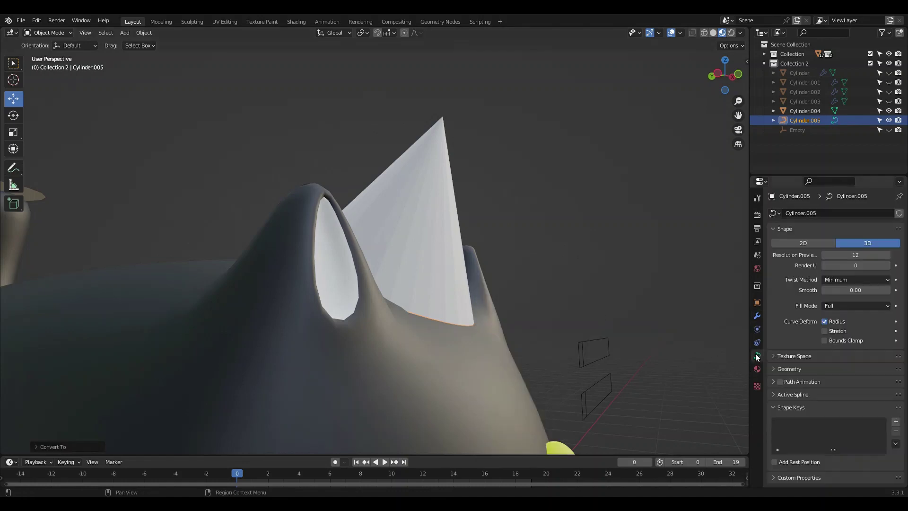
pyautogui.click(775, 369)
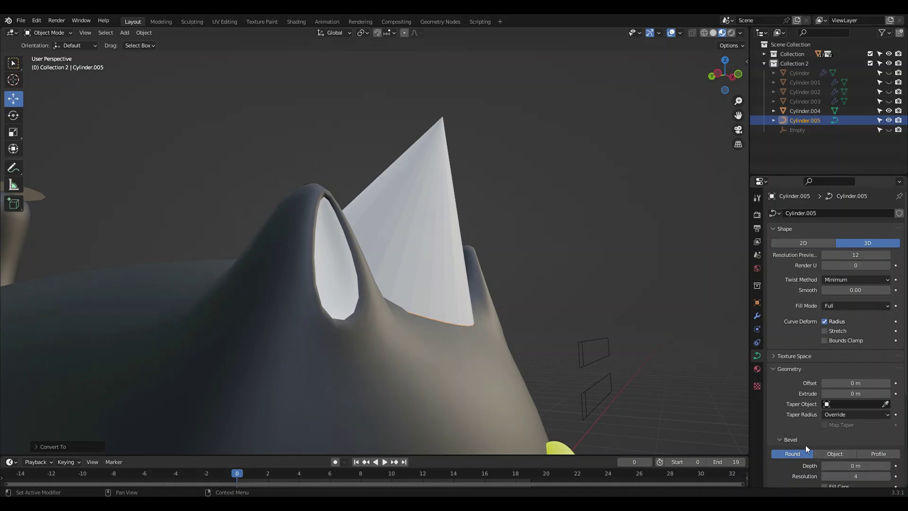
pyautogui.moveTo(851, 466); pyautogui.dragTo(855, 465)
pyautogui.click(887, 466)
pyautogui.click(887, 466)
pyautogui.click(887, 466)
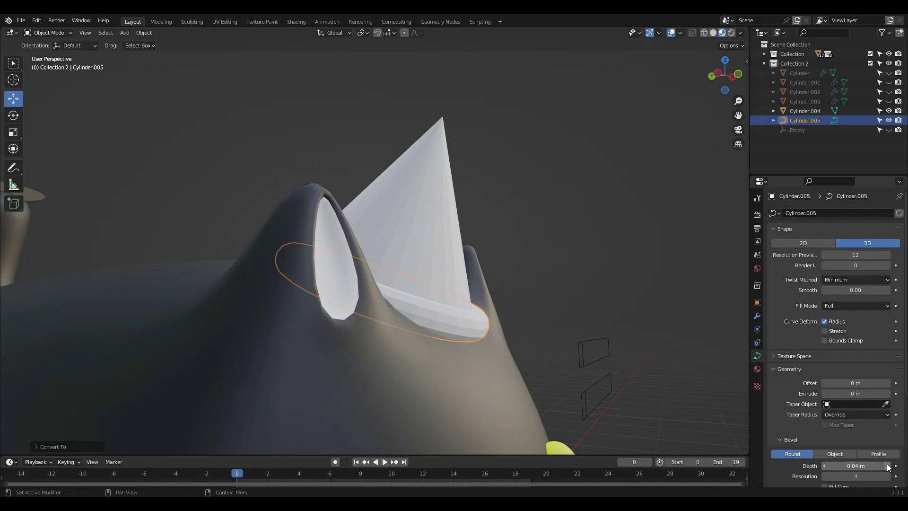
# - Apply smooth shading to the hat's rim and to the cone
pyautogui.moveTo(567, 293); pyautogui.dragTo(462, 314, button='middle')
pyautogui.rightClick(333, 220)
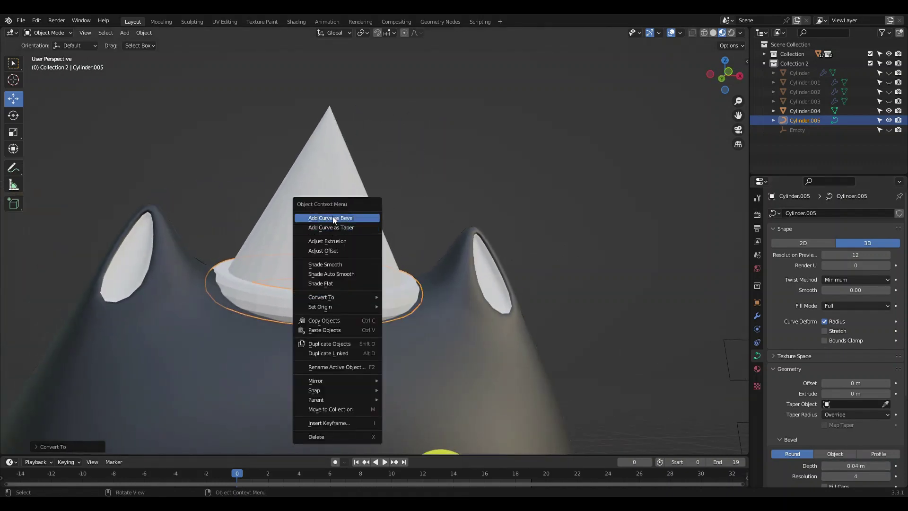
pyautogui.click(325, 264)
pyautogui.click(317, 223)
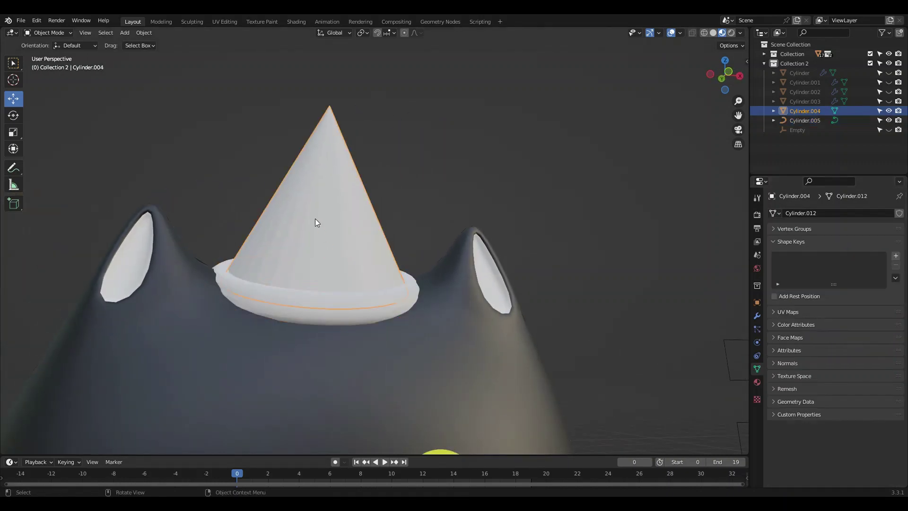
pyautogui.rightClick(317, 222)
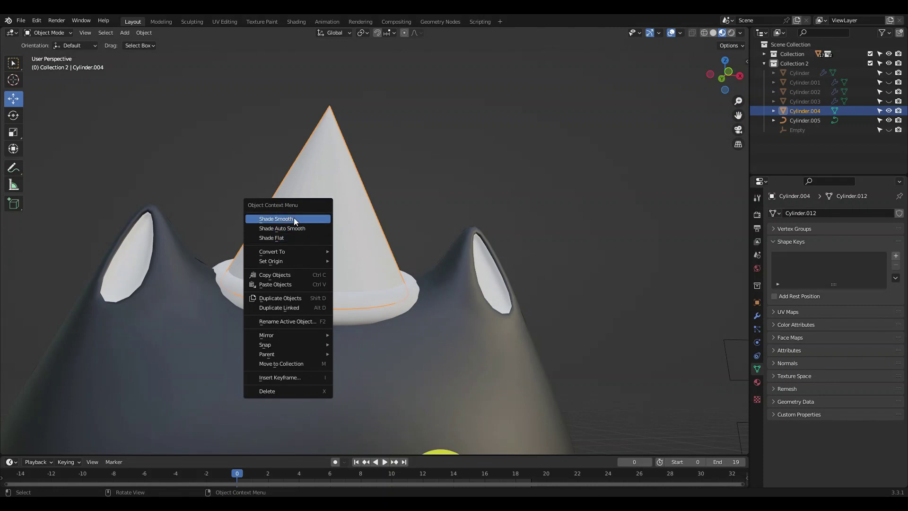
pyautogui.click(295, 221)
# - Convert the beveled rim curve back to a mesh
pyautogui.click(384, 315)
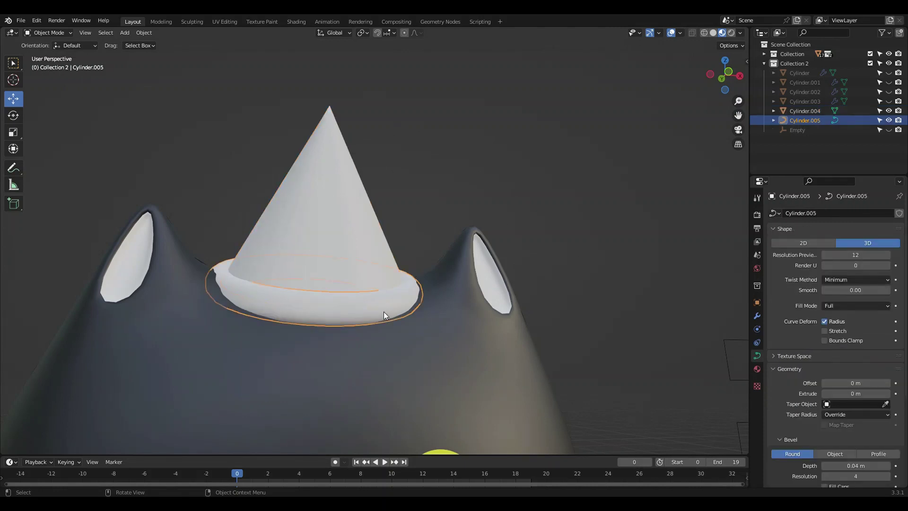
pyautogui.moveTo(385, 313)
pyautogui.mouseDown(button='middle')
pyautogui.moveTo(331, 322)
pyautogui.moveTo(391, 318)
pyautogui.moveTo(369, 310)
pyautogui.moveTo(391, 298)
pyautogui.mouseUp(button='middle')
pyautogui.rightClick(395, 294)
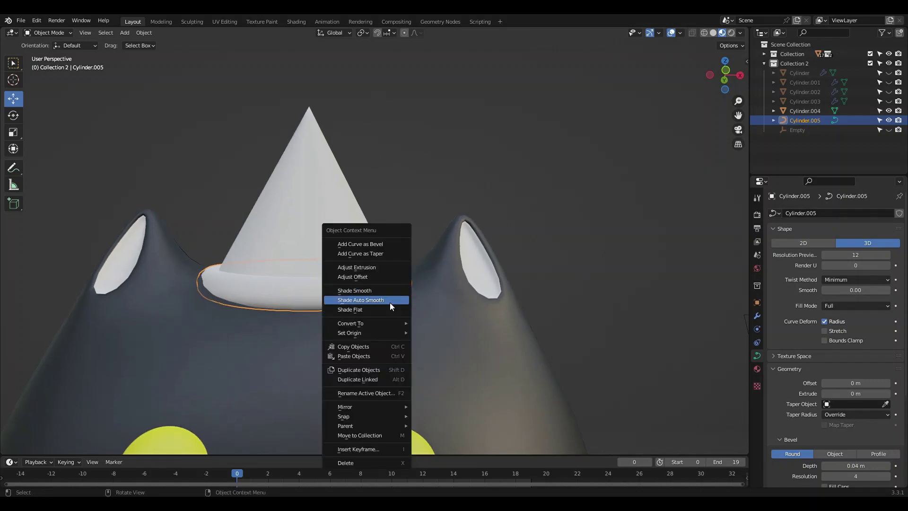
pyautogui.moveTo(390, 323)
pyautogui.click(441, 334)
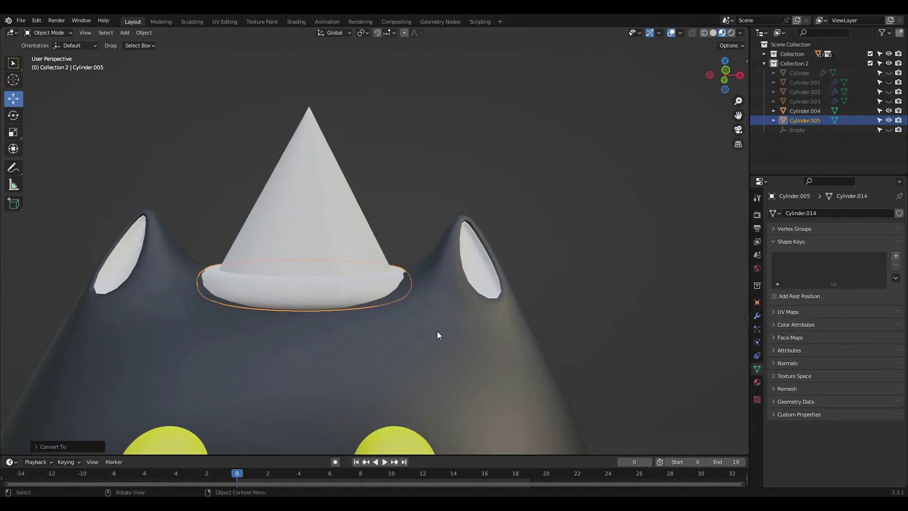
# - Set up the Grab brush with a radius of about 173 px for the rim in the Sculpting workspace
pyautogui.click(196, 23)
pyautogui.moveTo(305, 137)
pyautogui.mouseDown(button='middle')
pyautogui.moveTo(358, 134)
pyautogui.moveTo(386, 320)
pyautogui.mouseUp(button='middle')
pyautogui.scroll(2, 359, 135)
pyautogui.scroll(4, 385, 320)
pyautogui.moveTo(446, 296); pyautogui.dragTo(466, 284, button='middle')
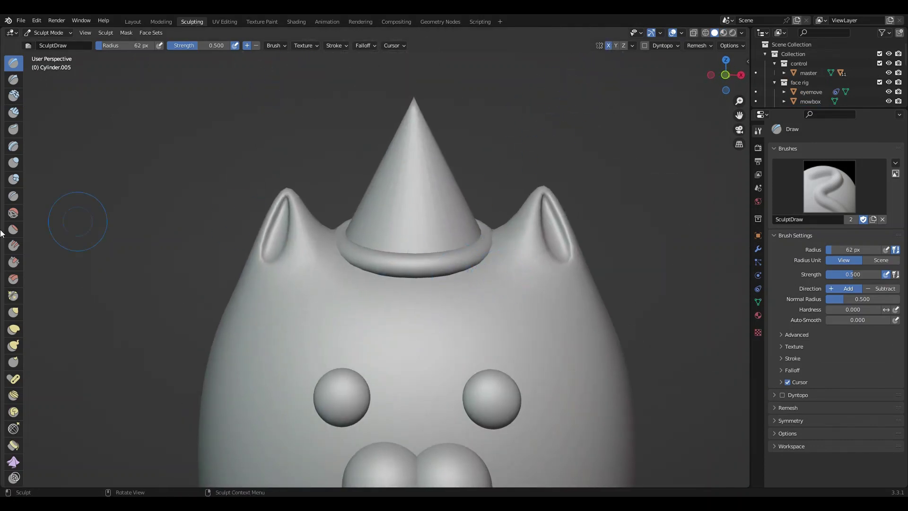
pyautogui.click(13, 312)
pyautogui.moveTo(495, 241); pyautogui.dragTo(486, 217)
pyautogui.press('f')
pyautogui.click(420, 197)
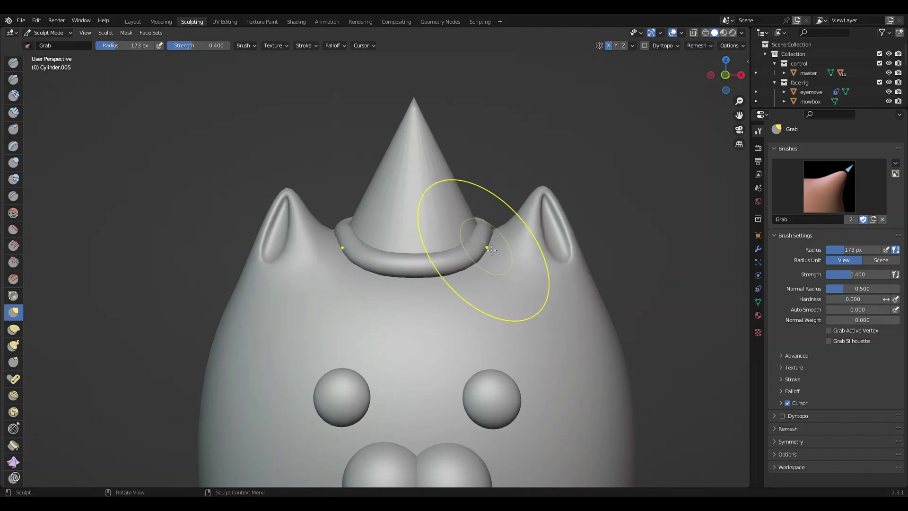
# - Pull the hat's rim into shape with symmetrical Grab strokes so it follows the curve of the cat's head
pyautogui.moveTo(489, 250); pyautogui.dragTo(485, 237)
pyautogui.moveTo(508, 243)
pyautogui.mouseDown(button='middle')
pyautogui.moveTo(440, 267)
pyautogui.moveTo(401, 266)
pyautogui.mouseUp(button='middle')
pyautogui.scroll(2, 142, 292)
pyautogui.moveTo(140, 293)
pyautogui.mouseDown(button='middle')
pyautogui.moveTo(123, 304)
pyautogui.moveTo(185, 290)
pyautogui.moveTo(408, 310)
pyautogui.mouseUp(button='middle')
pyautogui.moveTo(403, 284); pyautogui.dragTo(405, 265)
pyautogui.scroll(-4, 307, 271)
pyautogui.moveTo(284, 270); pyautogui.dragTo(300, 258, button='middle')
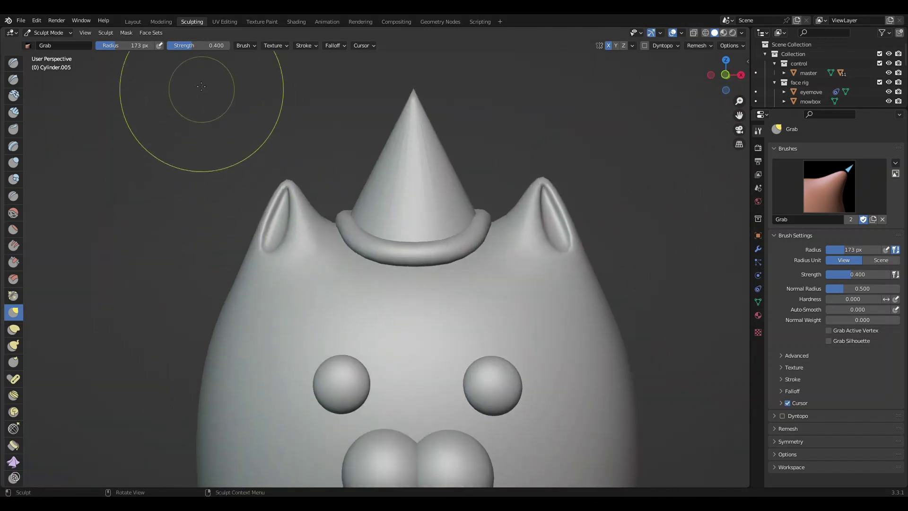
# - Return to the Layout workspace and apply Shade Smooth to the cone once more
pyautogui.click(137, 21)
pyautogui.click(330, 161)
pyautogui.rightClick(330, 160)
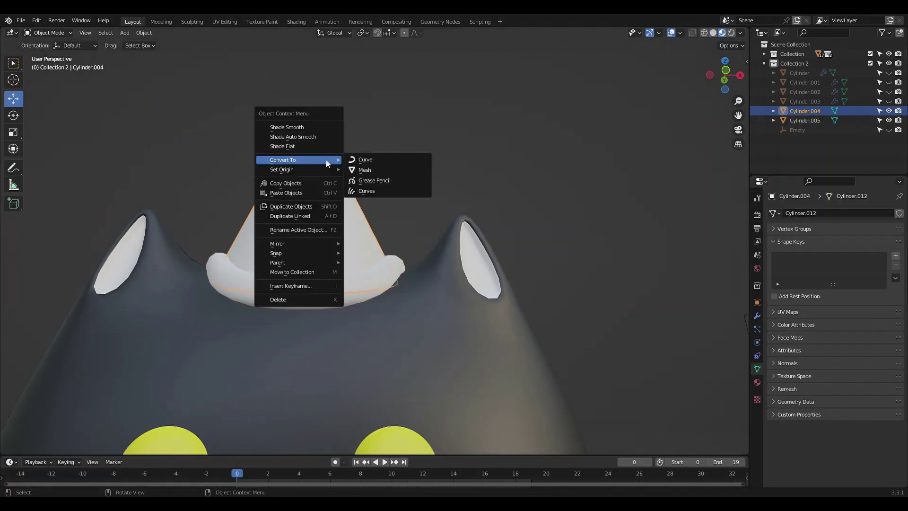
pyautogui.click(297, 127)
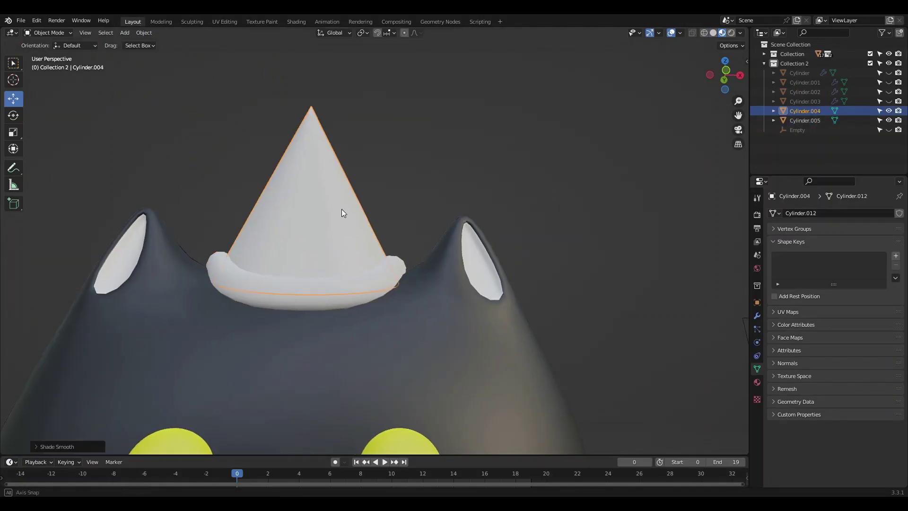
pyautogui.moveTo(348, 213); pyautogui.dragTo(397, 264, button='middle')
pyautogui.scroll(3, 422, 254)
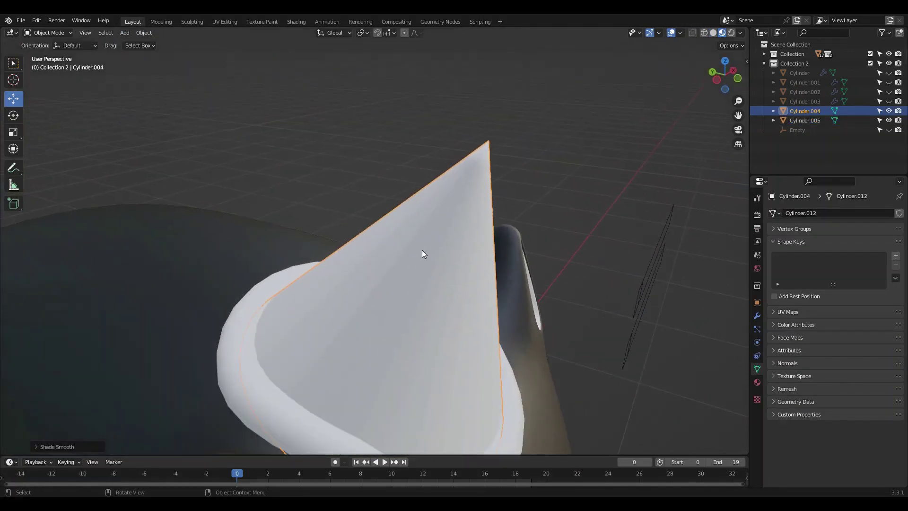
# - Try Auto Smooth on the cone's normals and switch it back off
pyautogui.click(787, 363)
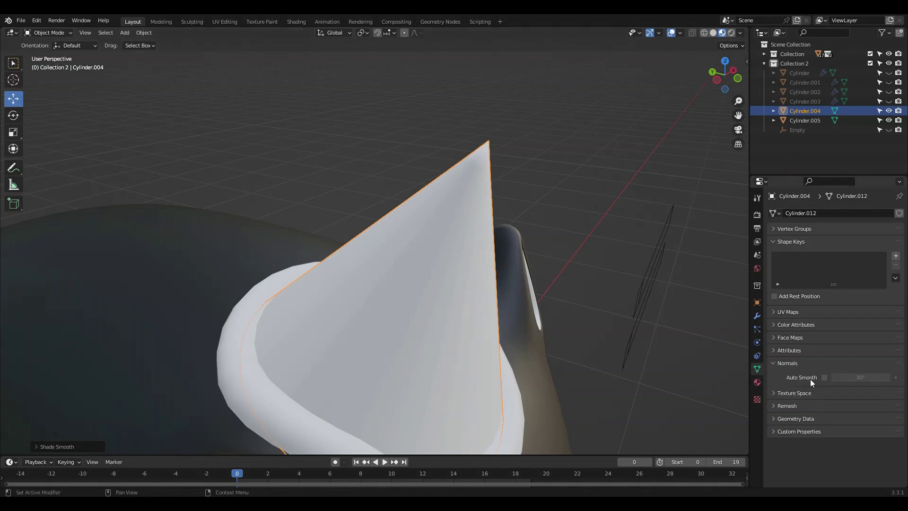
pyautogui.click(824, 377)
pyautogui.click(824, 379)
pyautogui.click(604, 314)
pyautogui.moveTo(604, 314); pyautogui.dragTo(418, 272, button='middle')
pyautogui.scroll(-3, 416, 271)
pyautogui.scroll(-4, 321, 258)
# - Add a round cube with a radius of 1 to the cone's mesh in the Modeling workspace
pyautogui.click(348, 215)
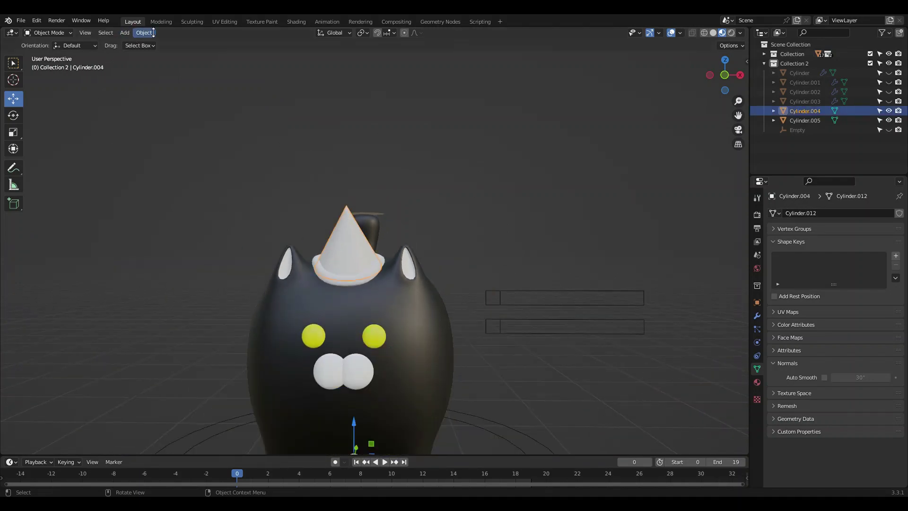
pyautogui.click(165, 21)
pyautogui.moveTo(246, 110); pyautogui.dragTo(177, 67, button='middle')
pyautogui.click(155, 33)
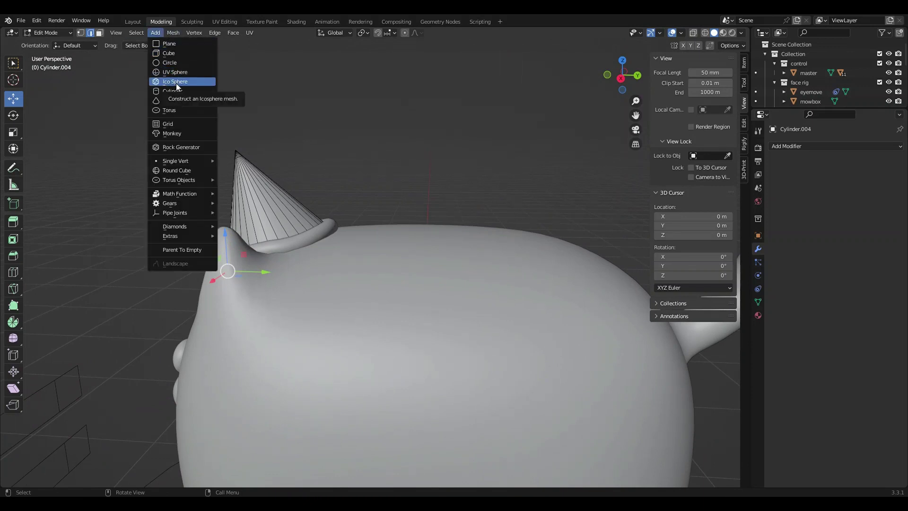
pyautogui.click(194, 170)
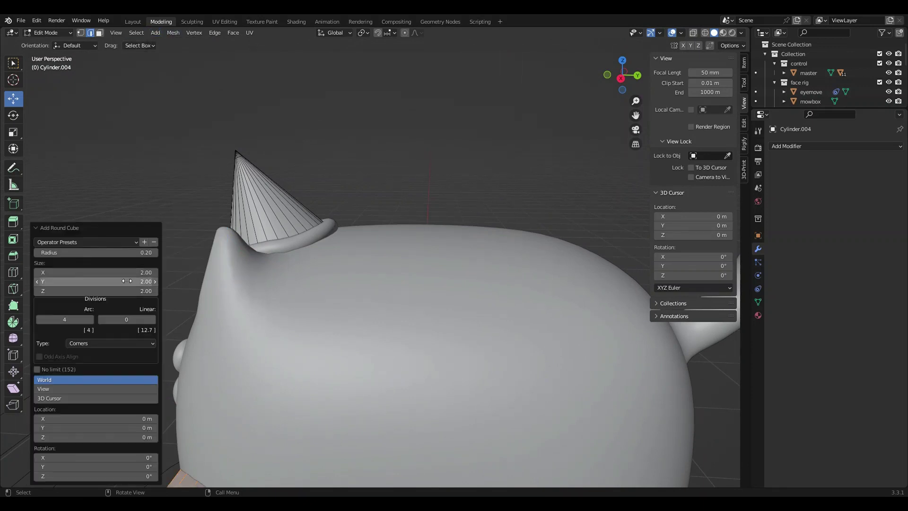
pyautogui.click(126, 253)
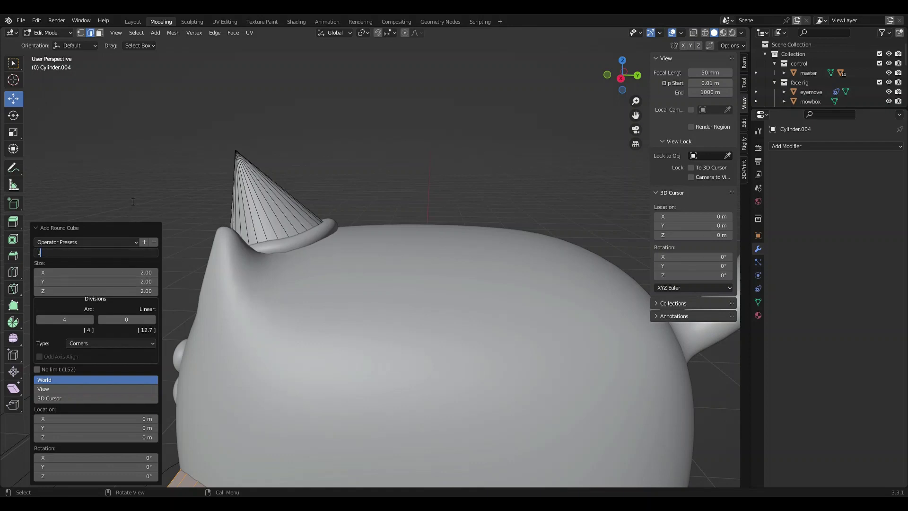
pyautogui.write('1')
pyautogui.press('Return')
pyautogui.scroll(-4, 274, 362)
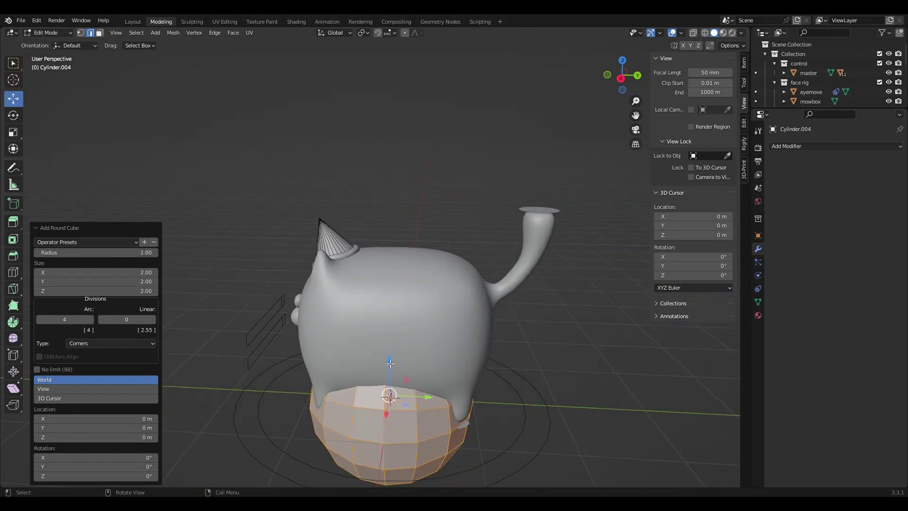
# - Select all linked geometry of the new sphere and raise it about 2.44 m along Z, above the cat
pyautogui.moveTo(389, 365); pyautogui.dragTo(390, 301)
pyautogui.hotkey('ctrl', 'z')
pyautogui.click(394, 408)
pyautogui.hotkey('ctrl', 'l')
pyautogui.moveTo(391, 382); pyautogui.dragTo(389, 181)
# - Scale the sphere by about 0.195 in the right side view and subdivide it with one cut
pyautogui.click(620, 79)
pyautogui.scroll(5, 411, 182)
pyautogui.press('s')
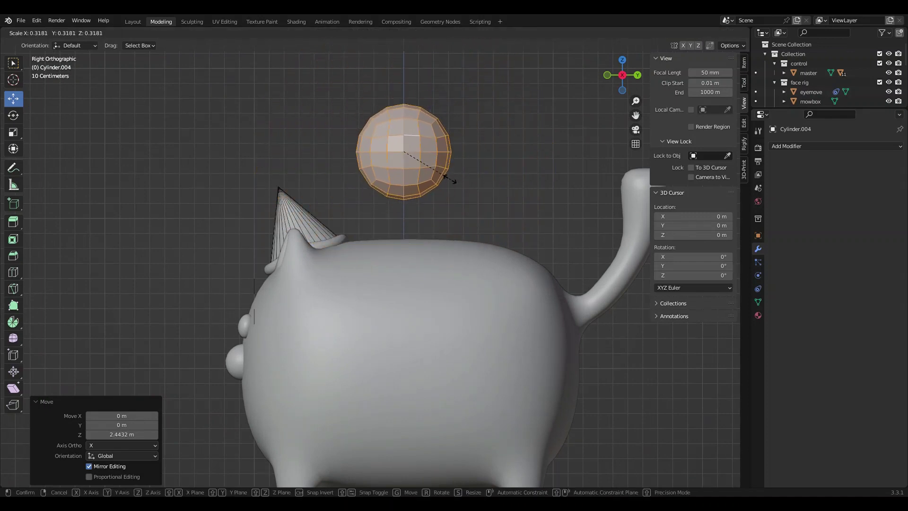
pyautogui.click(435, 173)
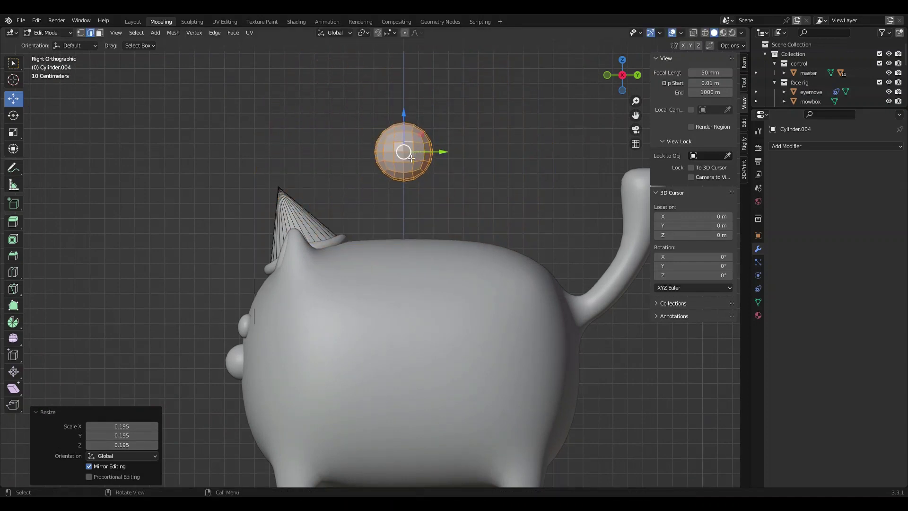
pyautogui.rightClick(411, 159)
pyautogui.click(375, 55)
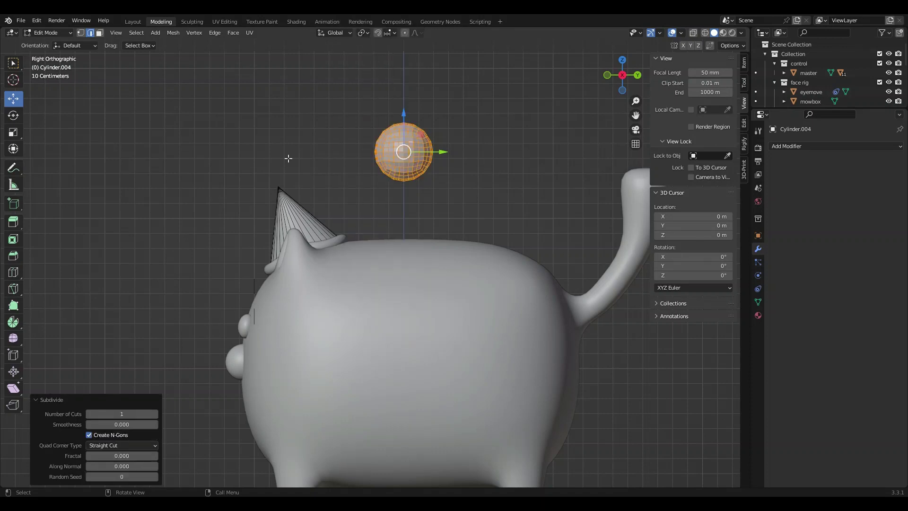
# - Smooth the sphere's vertices with a smoothing of about 1.364 and one repeat
pyautogui.click(13, 338)
pyautogui.moveTo(405, 197); pyautogui.dragTo(421, 214)
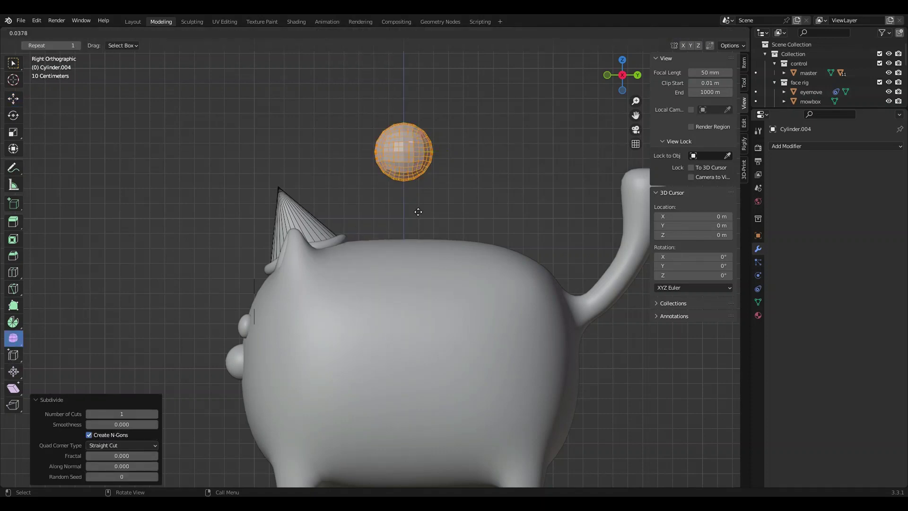
pyautogui.moveTo(681, 310); pyautogui.dragTo(419, 118)
# - Place the sphere over the cone's tip, tilted and scaled down to about half its size
pyautogui.scroll(3, 381, 159)
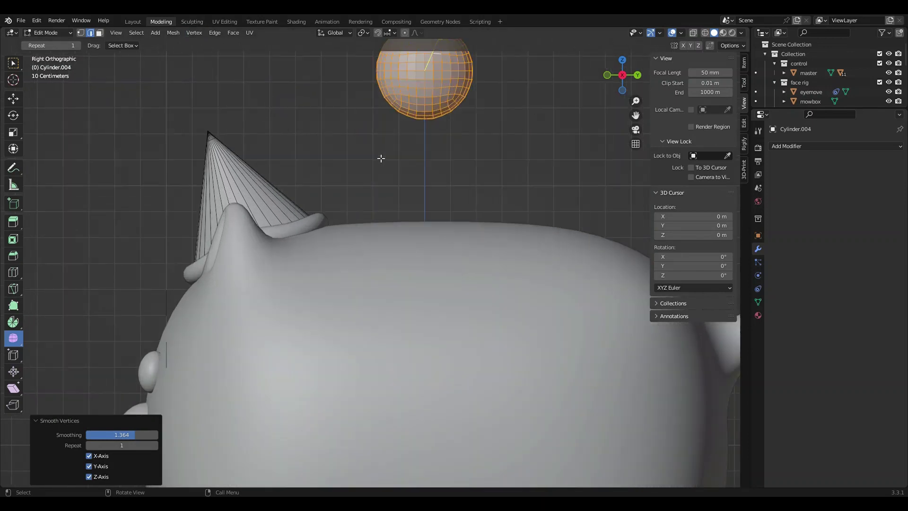
pyautogui.press('g')
pyautogui.click(216, 179)
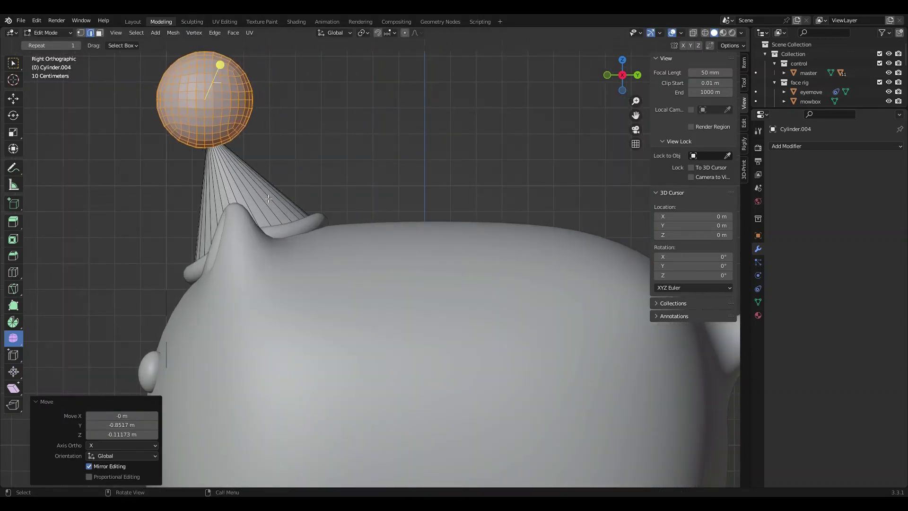
pyautogui.press('r')
pyautogui.click(384, 71)
pyautogui.press('s')
pyautogui.click(310, 91)
# - Fine-tune the sphere's position so it sits directly on the cone's tip as a pompom
pyautogui.press('g')
pyautogui.click(310, 113)
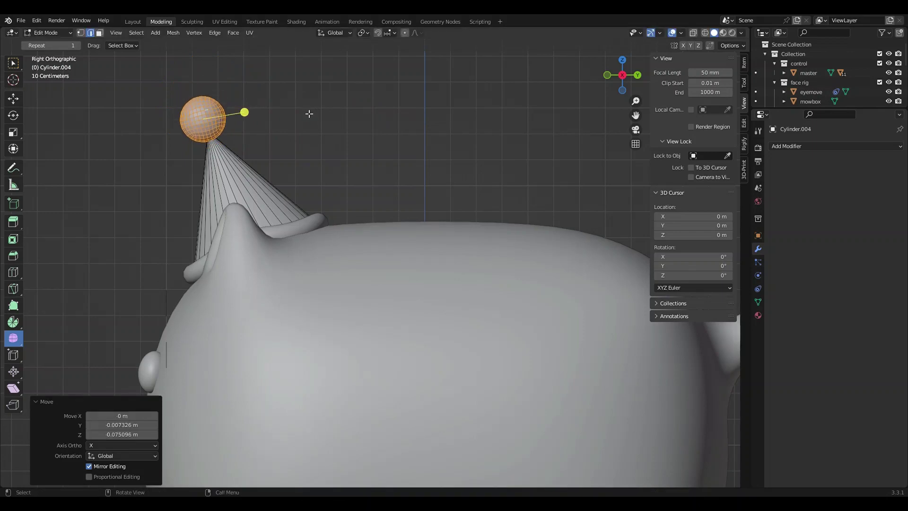
pyautogui.press('g')
pyautogui.click(310, 113)
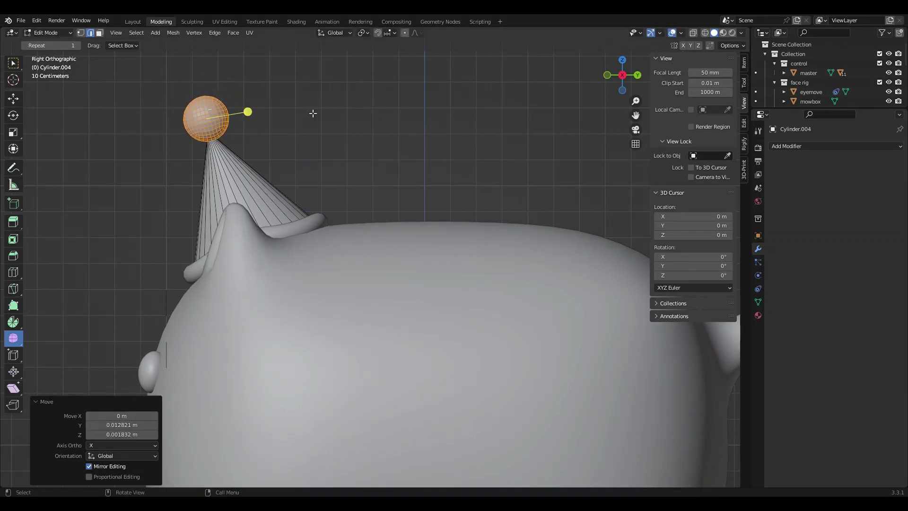
pyautogui.scroll(2, 284, 157)
pyautogui.keyDown('shift'); pyautogui.moveTo(284, 157); pyautogui.dragTo(543, 296, button='middle'); pyautogui.keyUp('shift')
pyautogui.scroll(3, 486, 217)
pyautogui.keyDown('shift'); pyautogui.moveTo(497, 185); pyautogui.dragTo(486, 298, button='middle'); pyautogui.keyUp('shift')
pyautogui.scroll(3, 466, 279)
pyautogui.press('g')
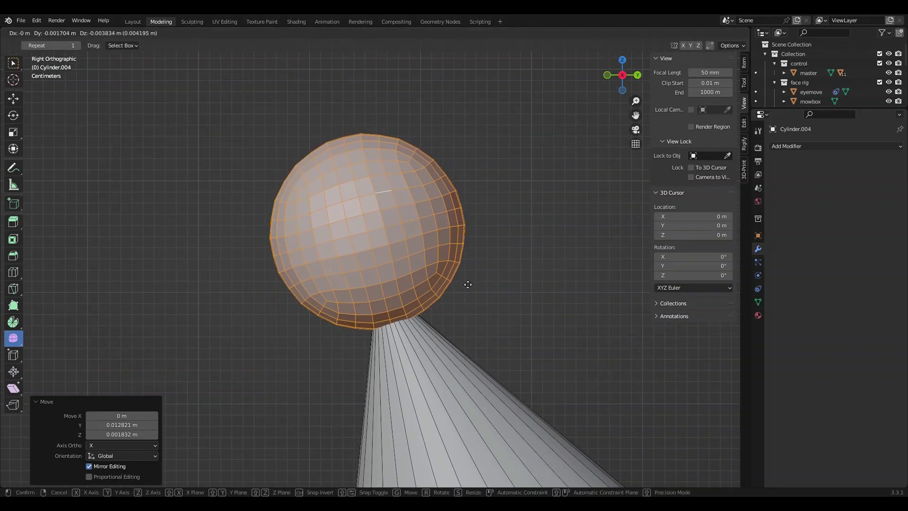
pyautogui.click(465, 285)
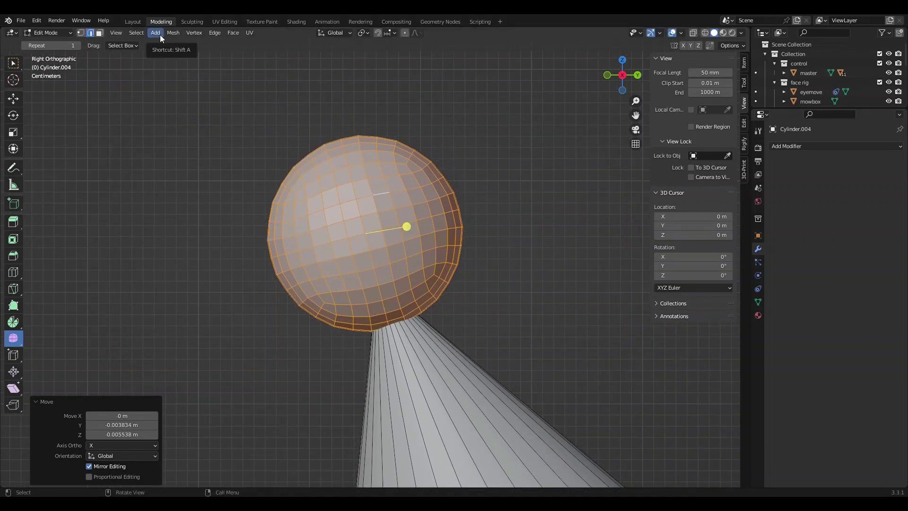
# - Apply Checker Deselect to the pompom in vertex select mode, with 1 deselected and 1 selected
pyautogui.click(136, 32)
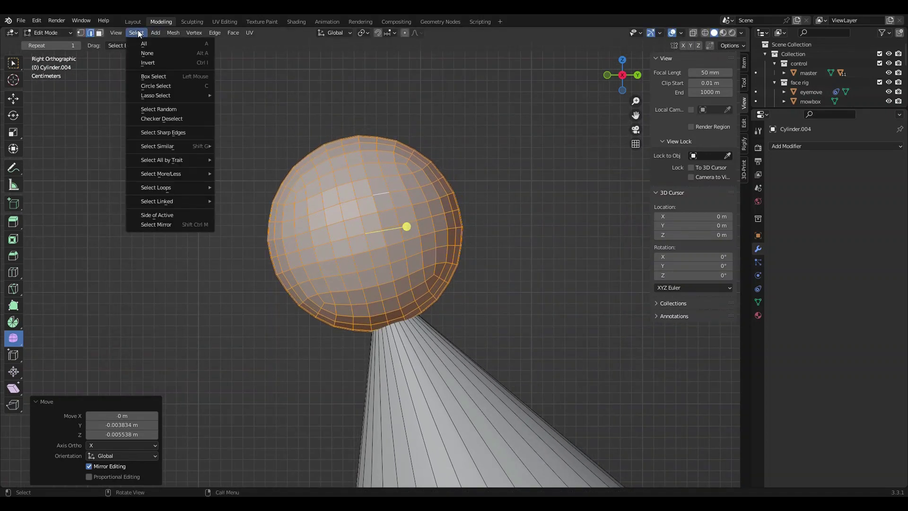
pyautogui.click(174, 121)
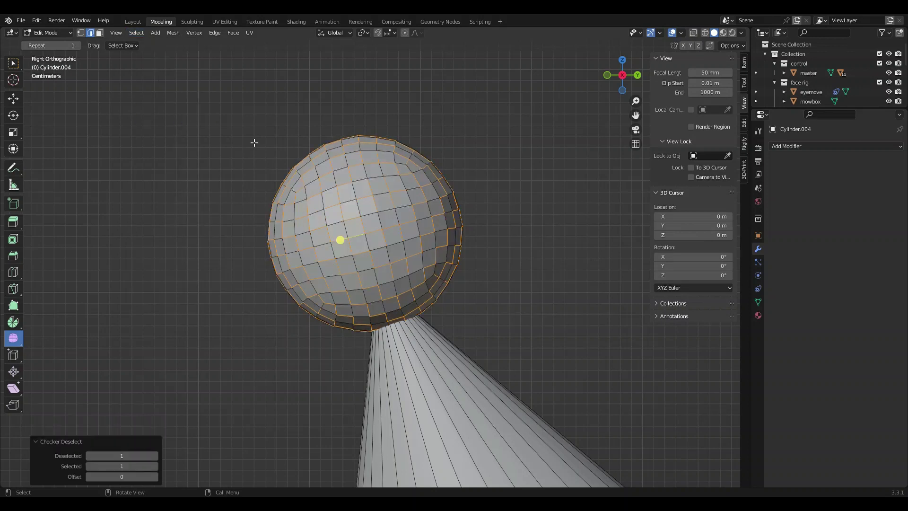
pyautogui.click(80, 32)
pyautogui.click(130, 34)
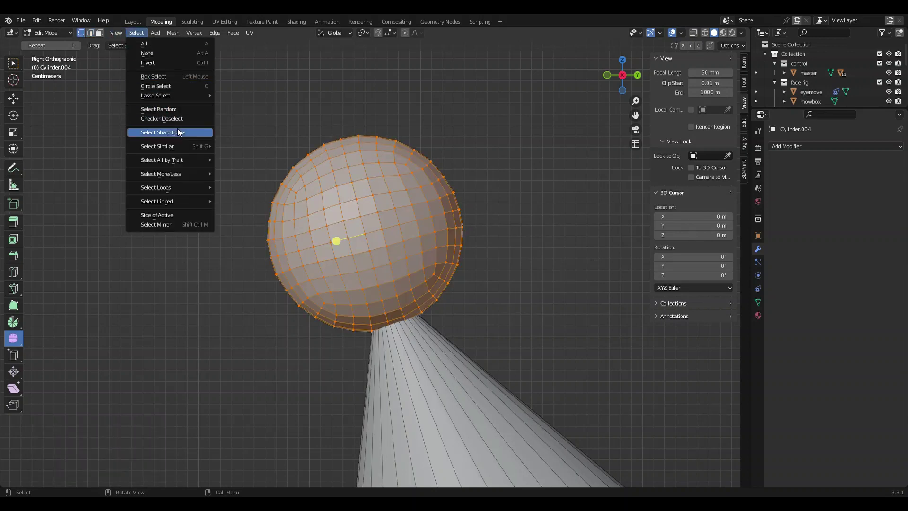
pyautogui.click(177, 119)
# - Scale the pompom's selected alternate vertices inward to about 0.789 to give it a spiky surface
pyautogui.press('s')
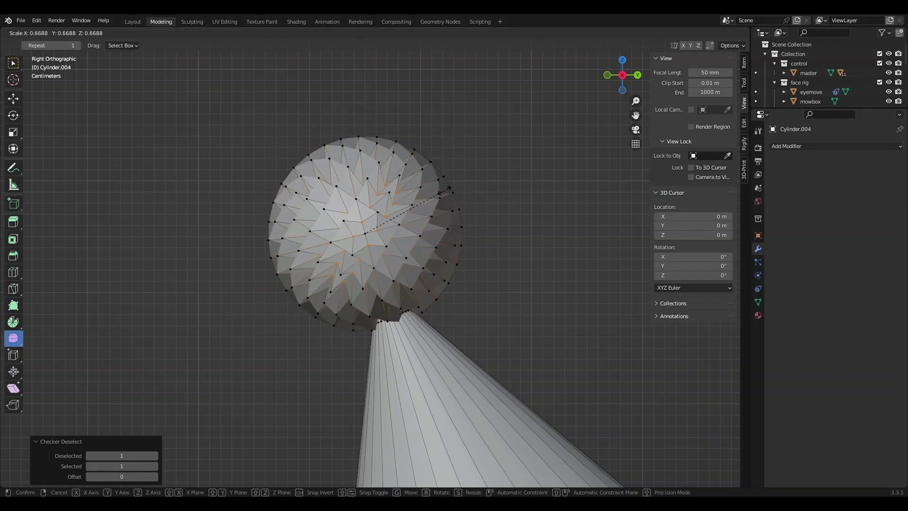
pyautogui.click(461, 187)
pyautogui.moveTo(460, 187); pyautogui.dragTo(574, 238, button='middle')
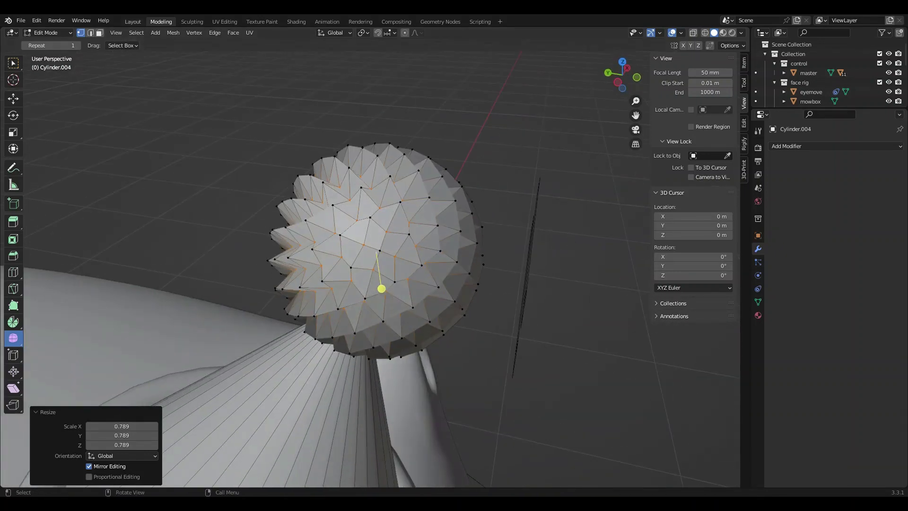
# - Return to the Layout workspace and apply Shade Smooth to the hat with its pompom
pyautogui.click(133, 22)
pyautogui.scroll(3, 277, 118)
pyautogui.rightClick(263, 107)
pyautogui.click(264, 107)
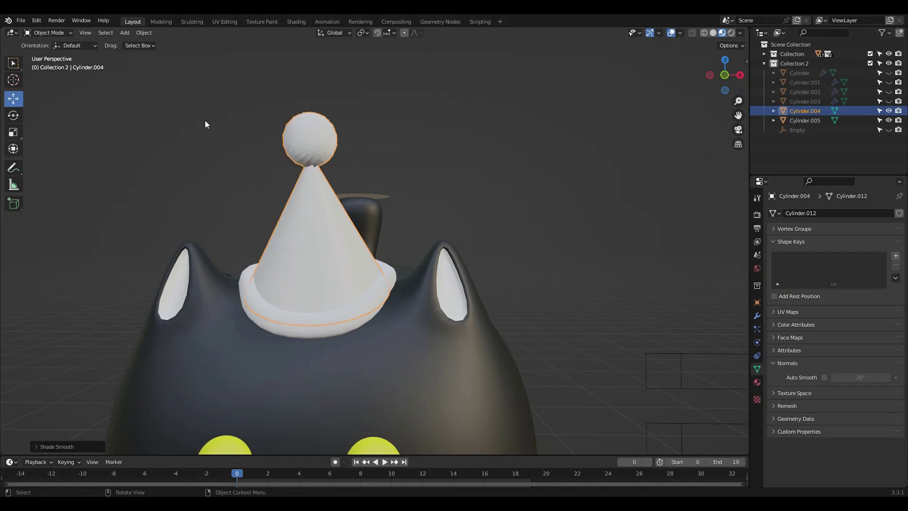
pyautogui.moveTo(212, 124)
pyautogui.mouseDown(button='middle')
pyautogui.moveTo(346, 128)
pyautogui.moveTo(426, 162)
pyautogui.moveTo(261, 158)
pyautogui.moveTo(215, 131)
pyautogui.moveTo(215, 112)
pyautogui.mouseUp(button='middle')
pyautogui.scroll(-3, 292, 263)
# - Assign the existing red Material.002 to the hat cone
pyautogui.click(360, 288)
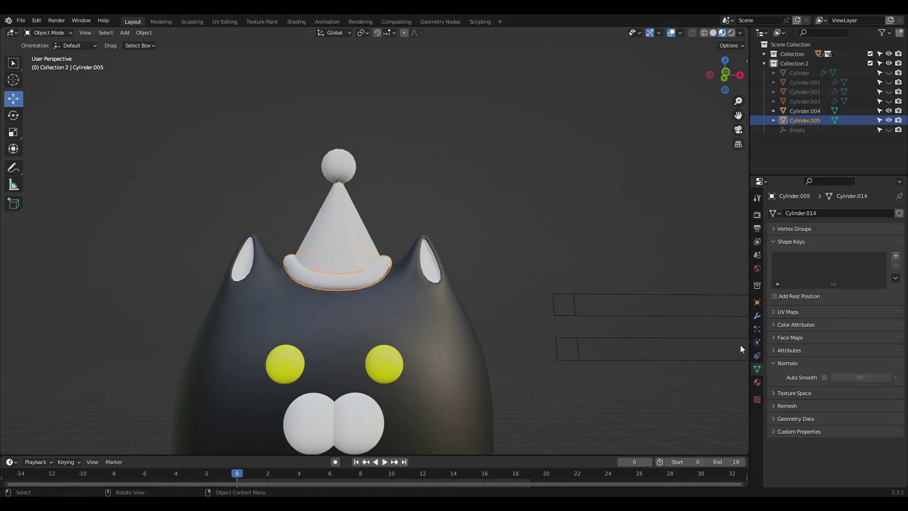
pyautogui.click(757, 316)
pyautogui.click(350, 237)
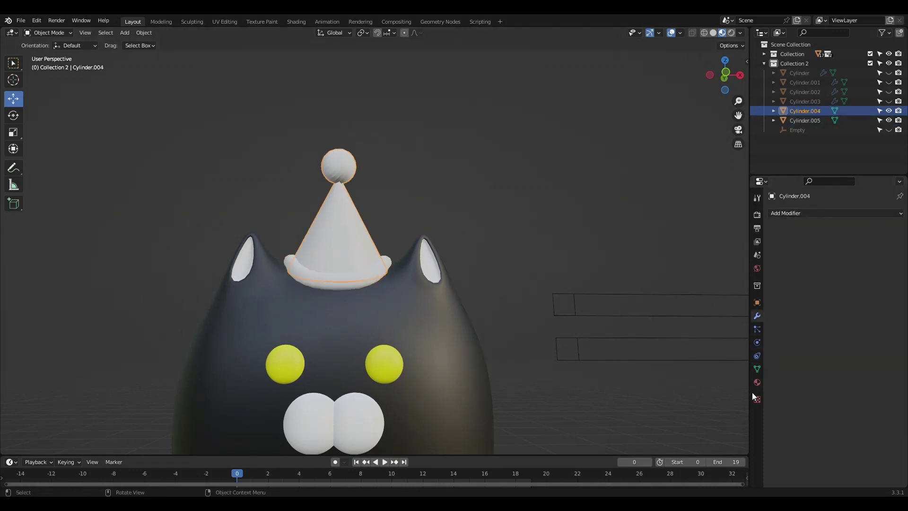
pyautogui.click(757, 382)
pyautogui.click(773, 253)
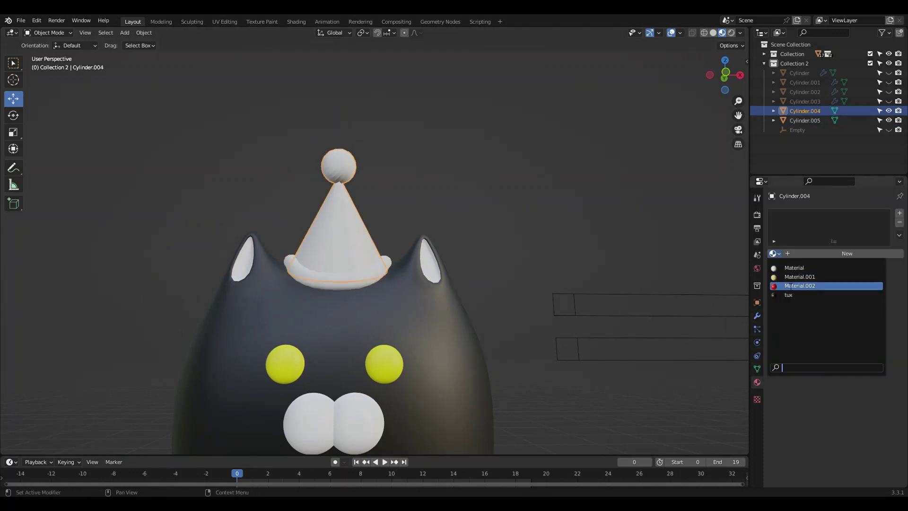
pyautogui.click(800, 286)
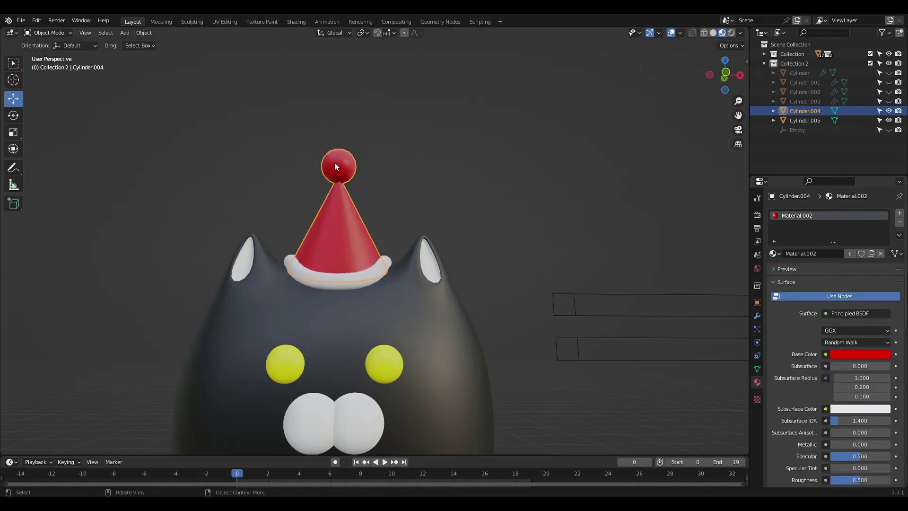
# - Add a second slot with the white Material to the hat and assign it to the pompom's linked geometry in the Modeling workspace
pyautogui.click(158, 21)
pyautogui.press('a')
pyautogui.hotkey('alt', 'a')
pyautogui.click(757, 315)
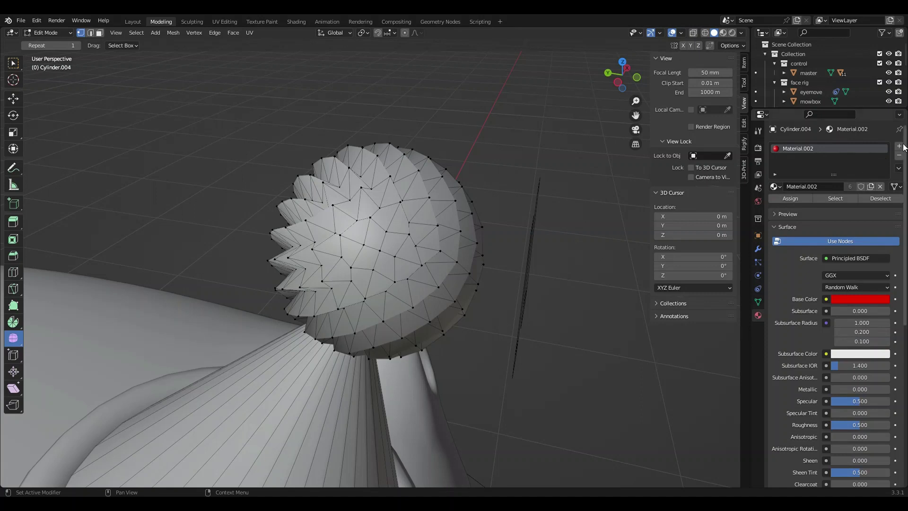
pyautogui.click(899, 146)
pyautogui.click(775, 205)
pyautogui.click(783, 221)
pyautogui.press('l')
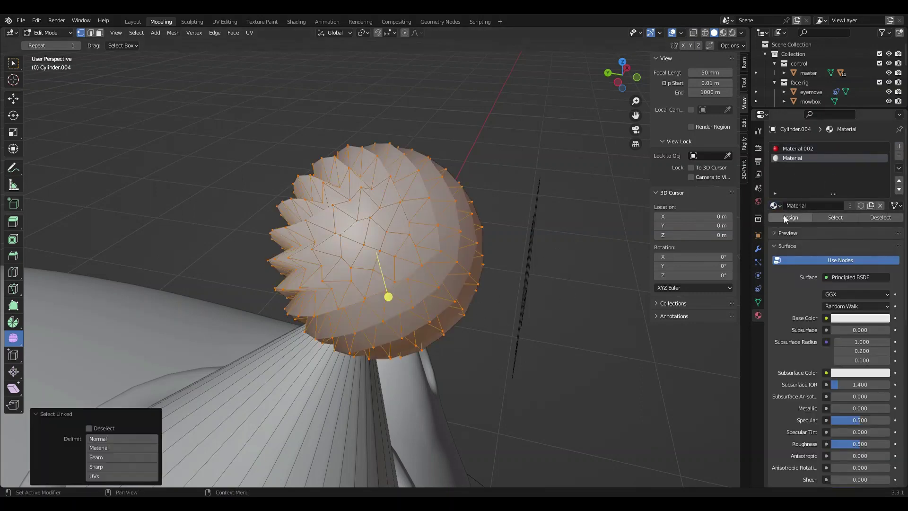
pyautogui.click(784, 218)
# - Return to the Layout workspace and unhide all the hidden cake objects
pyautogui.click(136, 21)
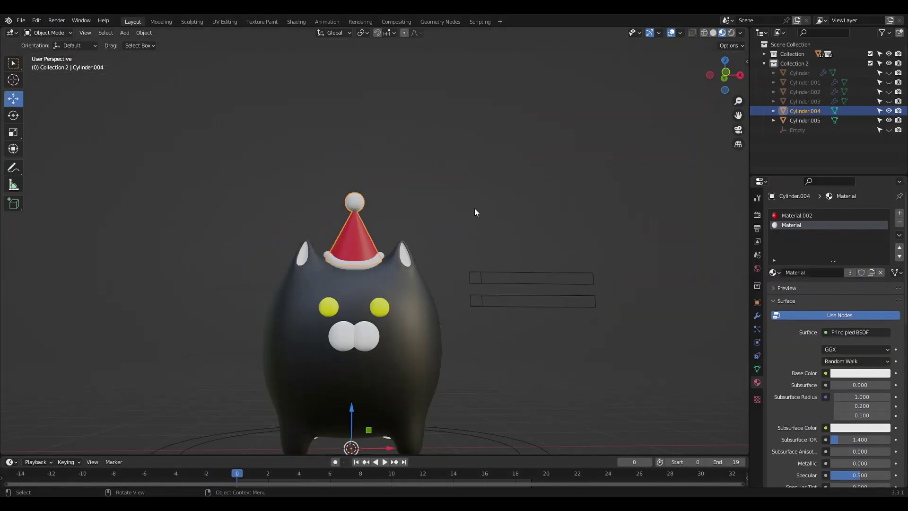
pyautogui.moveTo(453, 211); pyautogui.dragTo(504, 223, button='middle')
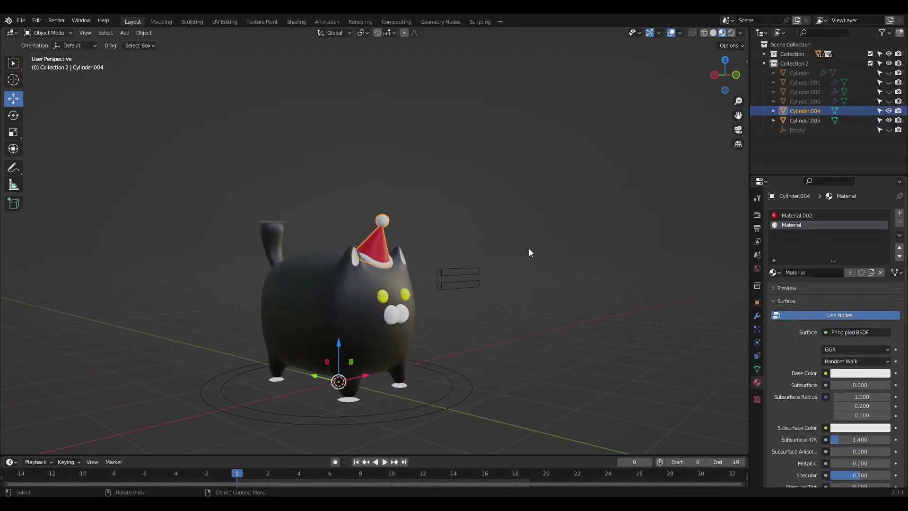
pyautogui.hotkey('alt', 'h')
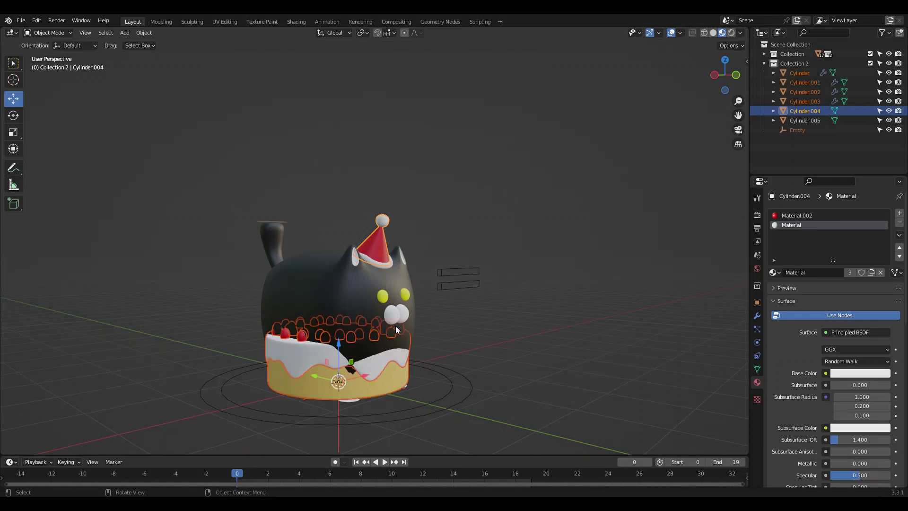
# - Try moving the cat's master control ring along Y, then undo the move
pyautogui.moveTo(417, 334); pyautogui.dragTo(454, 418, button='middle')
pyautogui.click(461, 415)
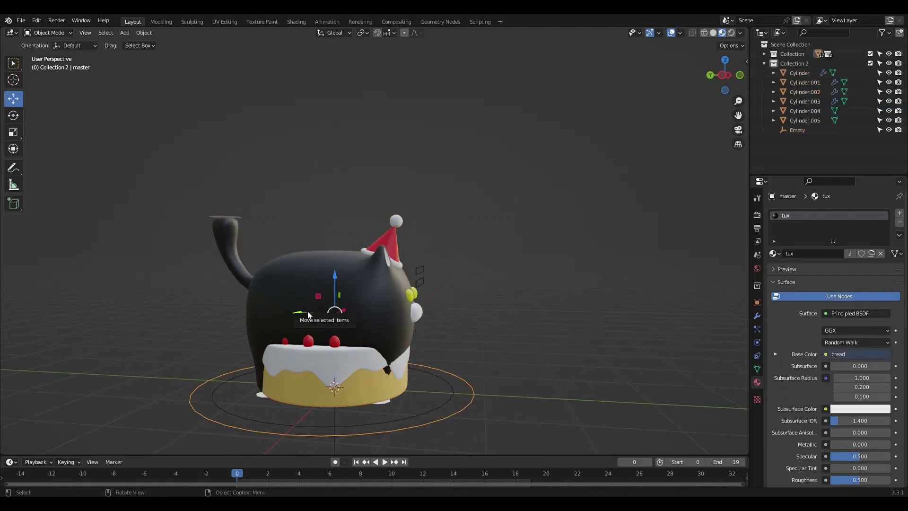
pyautogui.moveTo(306, 315); pyautogui.dragTo(144, 315)
pyautogui.hotkey('ctrl', 'z')
# - Parent the hat cone to the master control ring with the Object option
pyautogui.click(453, 376)
pyautogui.keyDown('shift'); pyautogui.click(468, 385); pyautogui.keyUp('shift')
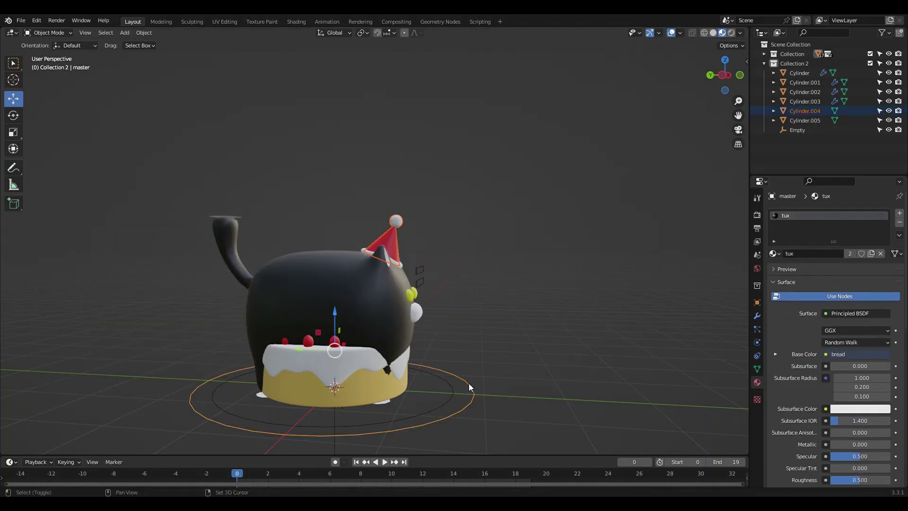
pyautogui.rightClick(451, 378)
pyautogui.moveTo(446, 451)
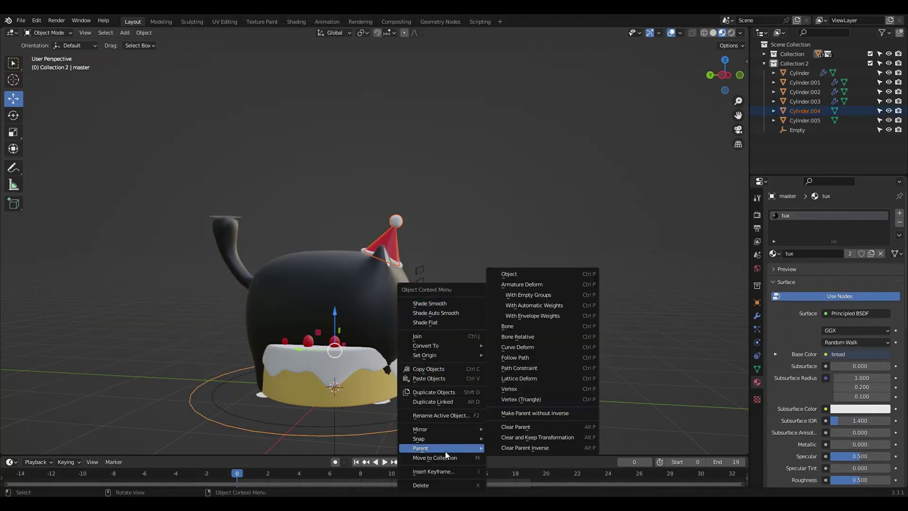
pyautogui.click(522, 279)
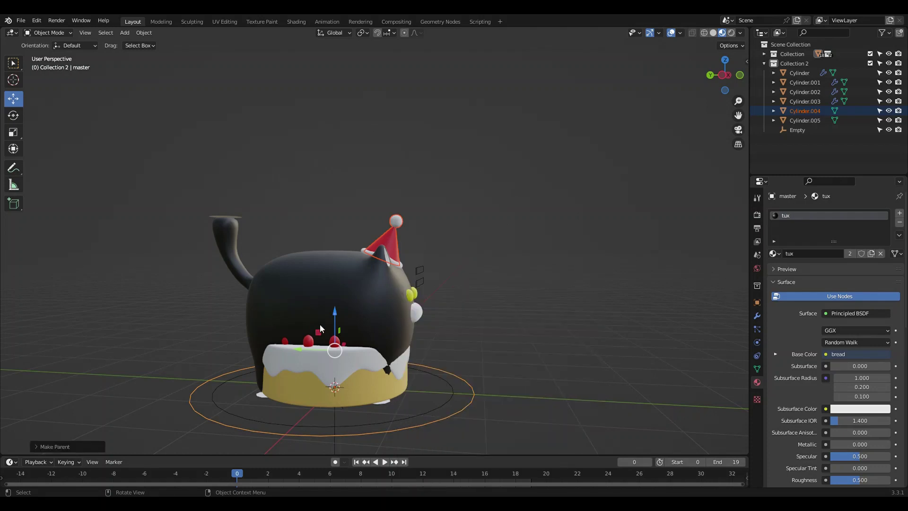
# - Parent the hat's white brim to the cat's master control ring with the Object option
pyautogui.moveTo(304, 353); pyautogui.dragTo(239, 320)
pyautogui.hotkey('ctrl', 'z')
pyautogui.click(396, 264)
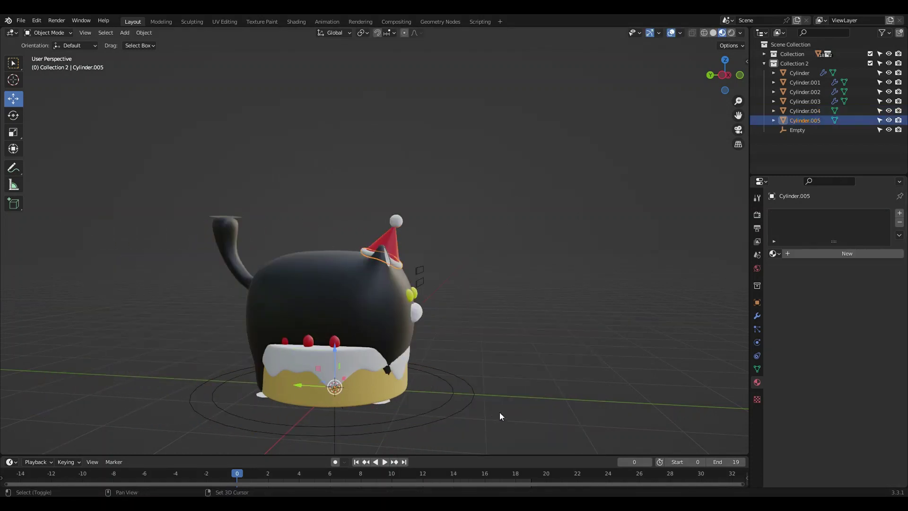
pyautogui.keyDown('shift'); pyautogui.click(470, 400); pyautogui.keyUp('shift')
pyautogui.rightClick(471, 400)
pyautogui.moveTo(471, 399)
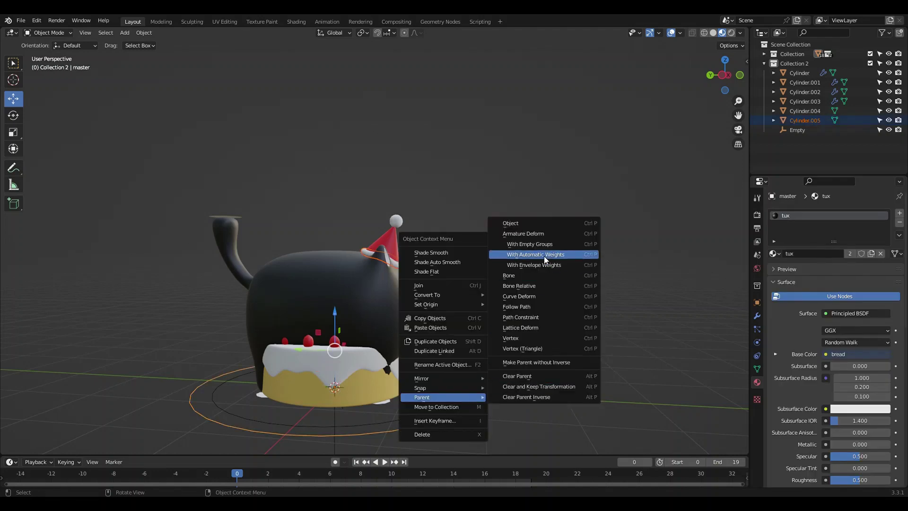
pyautogui.click(539, 224)
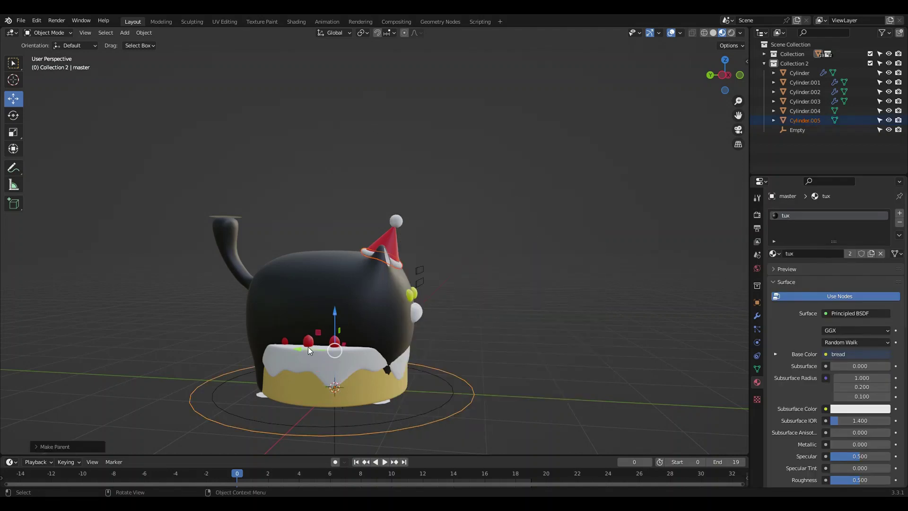
# - Move the master control ring along Y so the cat stands behind the cake with its hat
pyautogui.click(203, 417)
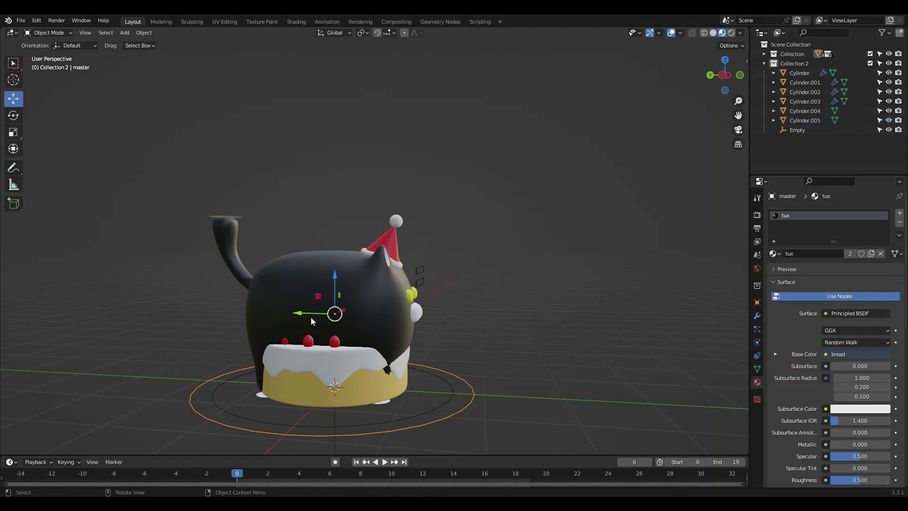
pyautogui.moveTo(305, 316); pyautogui.dragTo(152, 314)
pyautogui.moveTo(257, 338); pyautogui.dragTo(314, 349, button='middle')
pyautogui.scroll(3, 467, 306)
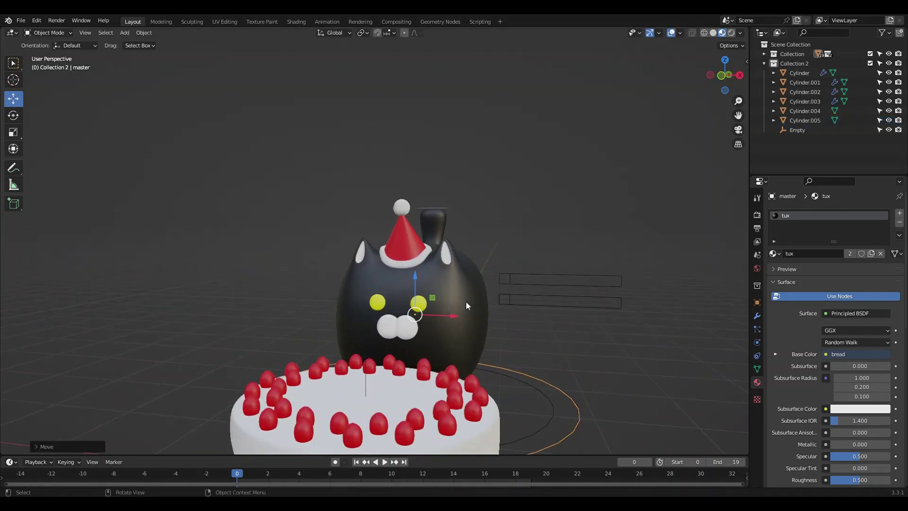
# - Slide the lower face control to the far end of its track and the upper eye control to the middle along X
pyautogui.click(504, 300)
pyautogui.moveTo(454, 317); pyautogui.dragTo(556, 333)
pyautogui.click(504, 279)
pyautogui.moveTo(453, 314); pyautogui.dragTo(496, 310)
pyautogui.moveTo(496, 310)
pyautogui.mouseDown(button='middle')
pyautogui.moveTo(543, 331)
pyautogui.moveTo(415, 371)
pyautogui.moveTo(496, 305)
pyautogui.mouseUp(button='middle')
pyautogui.scroll(4, 497, 305)
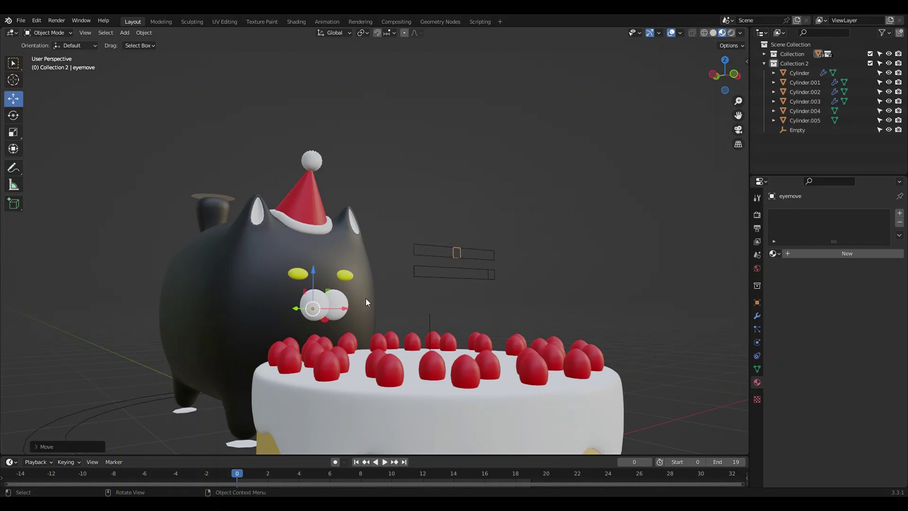
# - Return the upper eye control to the start of its track so the cat's eyes are fully open, and deselect it
pyautogui.moveTo(293, 313); pyautogui.dragTo(273, 308)
pyautogui.hotkey('ctrl', 'z')
pyautogui.moveTo(344, 305); pyautogui.dragTo(384, 326, button='middle')
pyautogui.moveTo(441, 263); pyautogui.dragTo(384, 276)
pyautogui.click(385, 277)
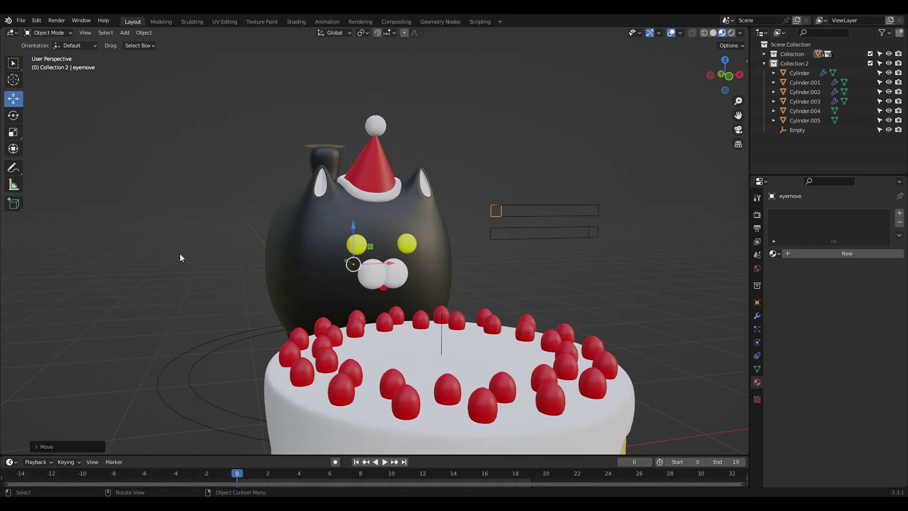
# - Turn off the viewport overlays and hide the tail control and the white foot controls
pyautogui.click(669, 35)
pyautogui.moveTo(661, 173); pyautogui.dragTo(595, 212, button='middle')
pyautogui.scroll(-1, 594, 213)
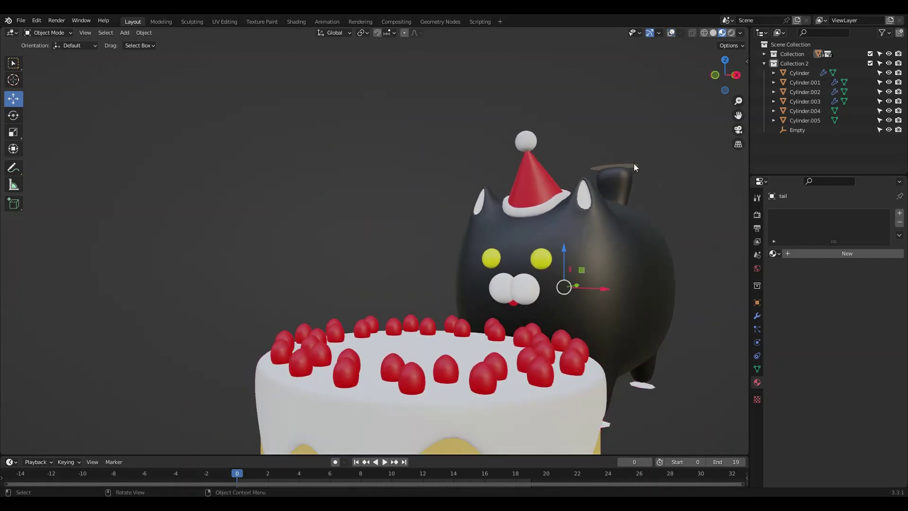
pyautogui.press('h')
pyautogui.click(651, 386)
pyautogui.press('h')
pyautogui.click(608, 416)
pyautogui.click(606, 424)
pyautogui.moveTo(613, 284); pyautogui.dragTo(602, 318, button='middle')
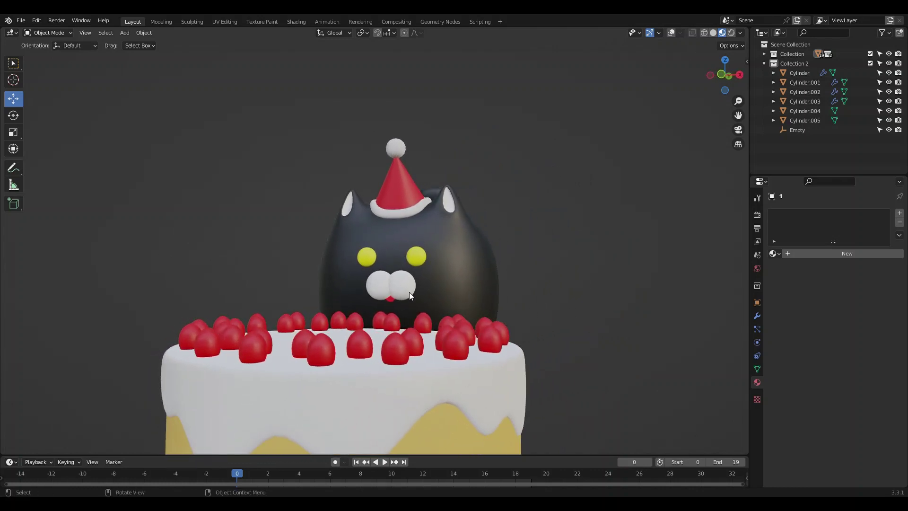